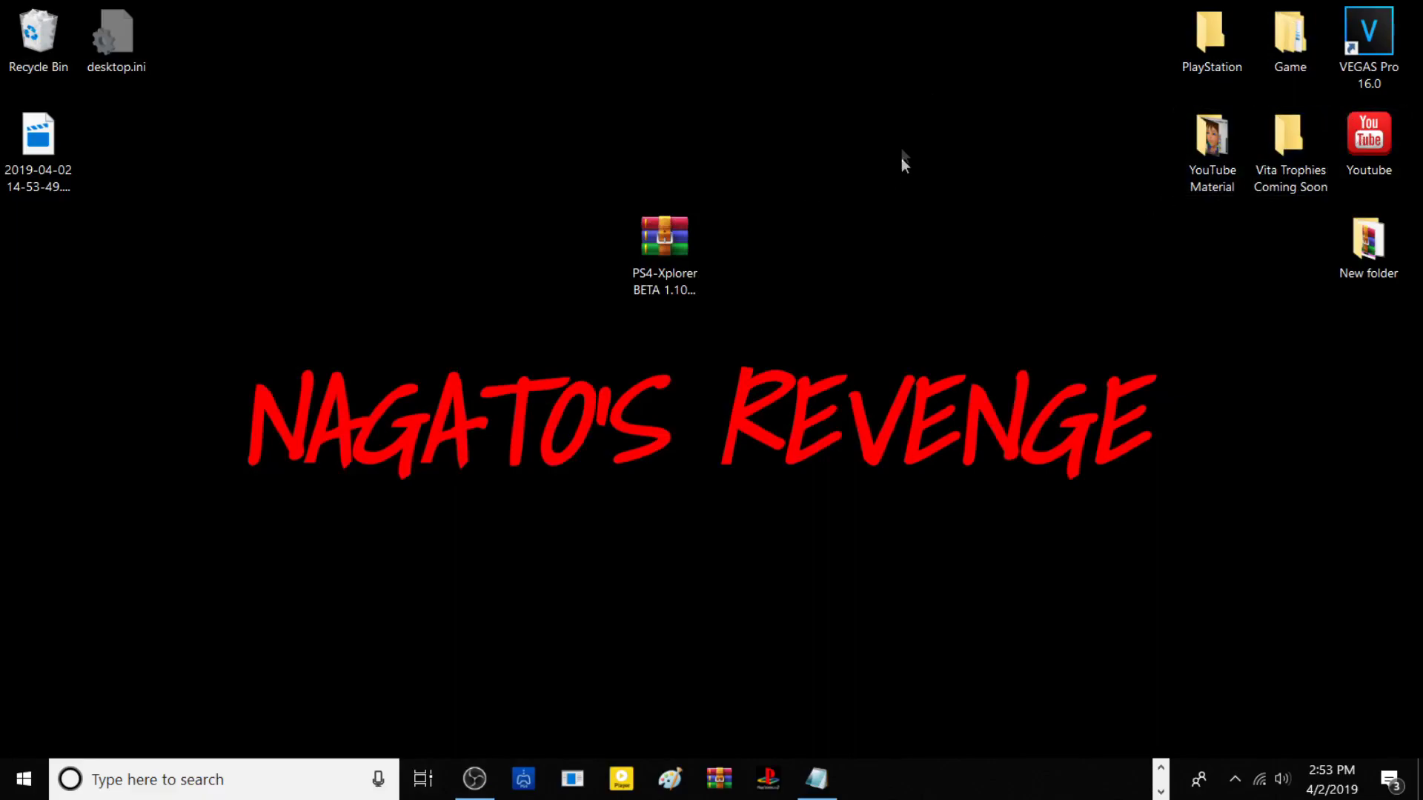
- Drag the PS4-Xplorer BETA 1.10 - Lapy.rar archive up one row on the desktop, then back down
left_click(1047, 166)
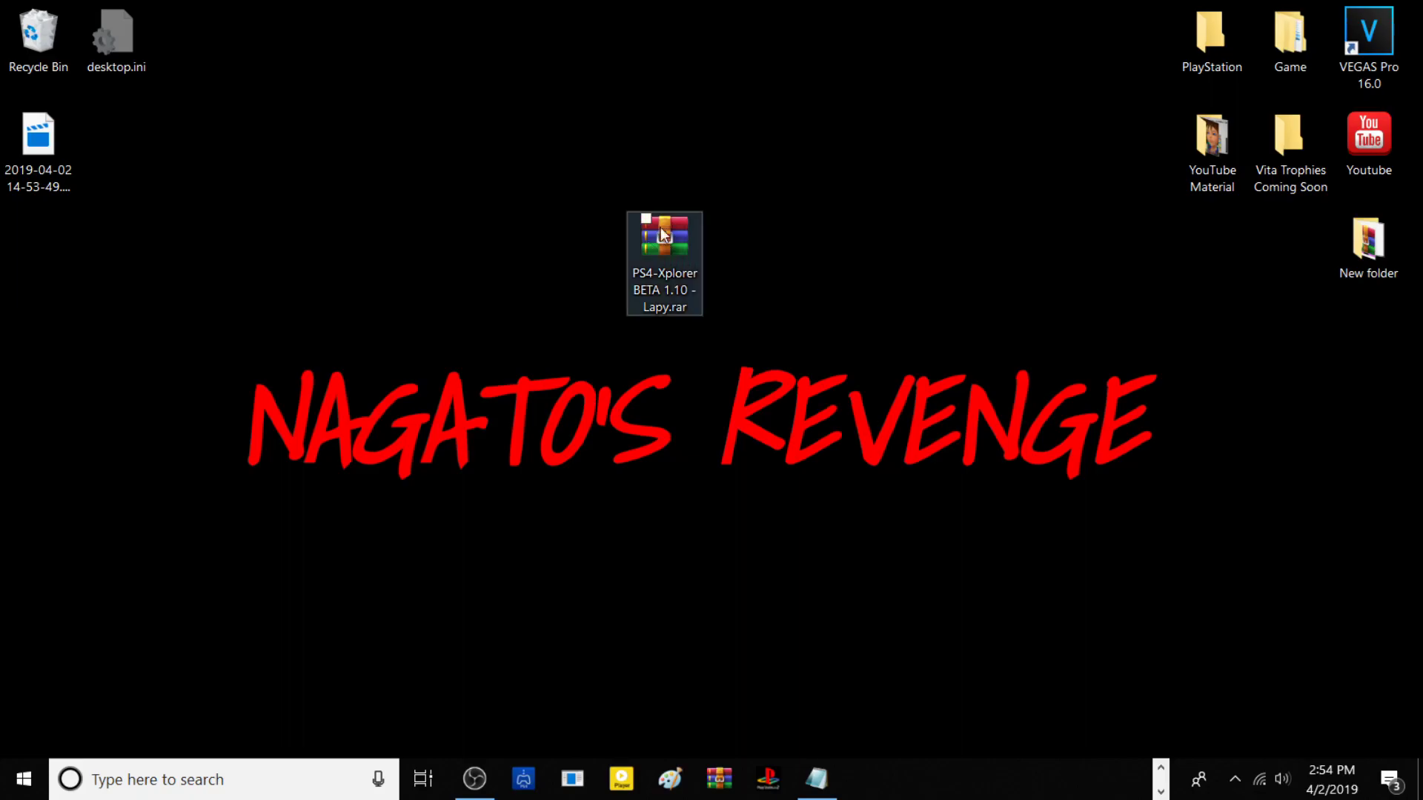
left_click_drag(660, 227, 754, 128)
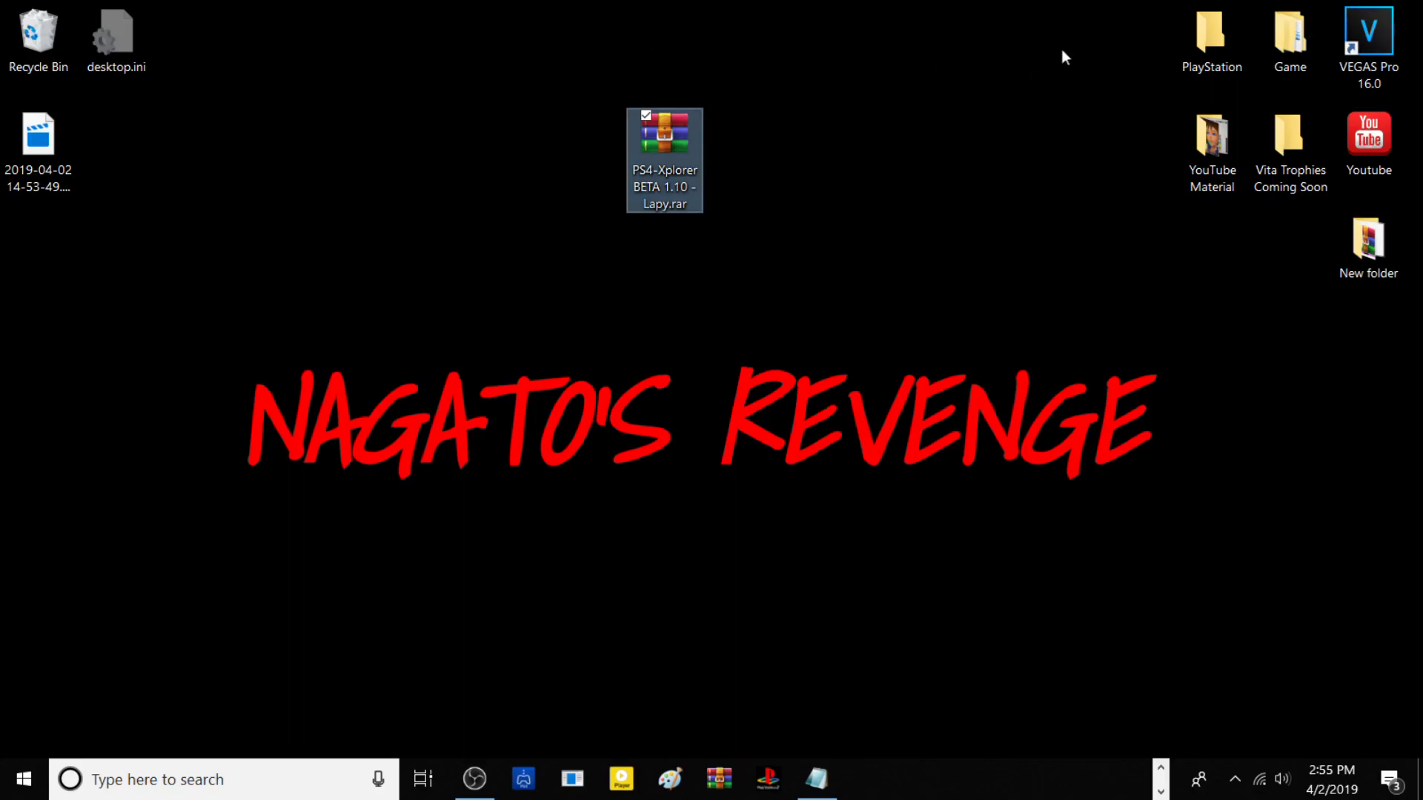
left_click_drag(687, 123, 670, 269)
- Extract the archive to the desktop and arrange the extracted pkg and change log icons side by side
right_click(647, 251)
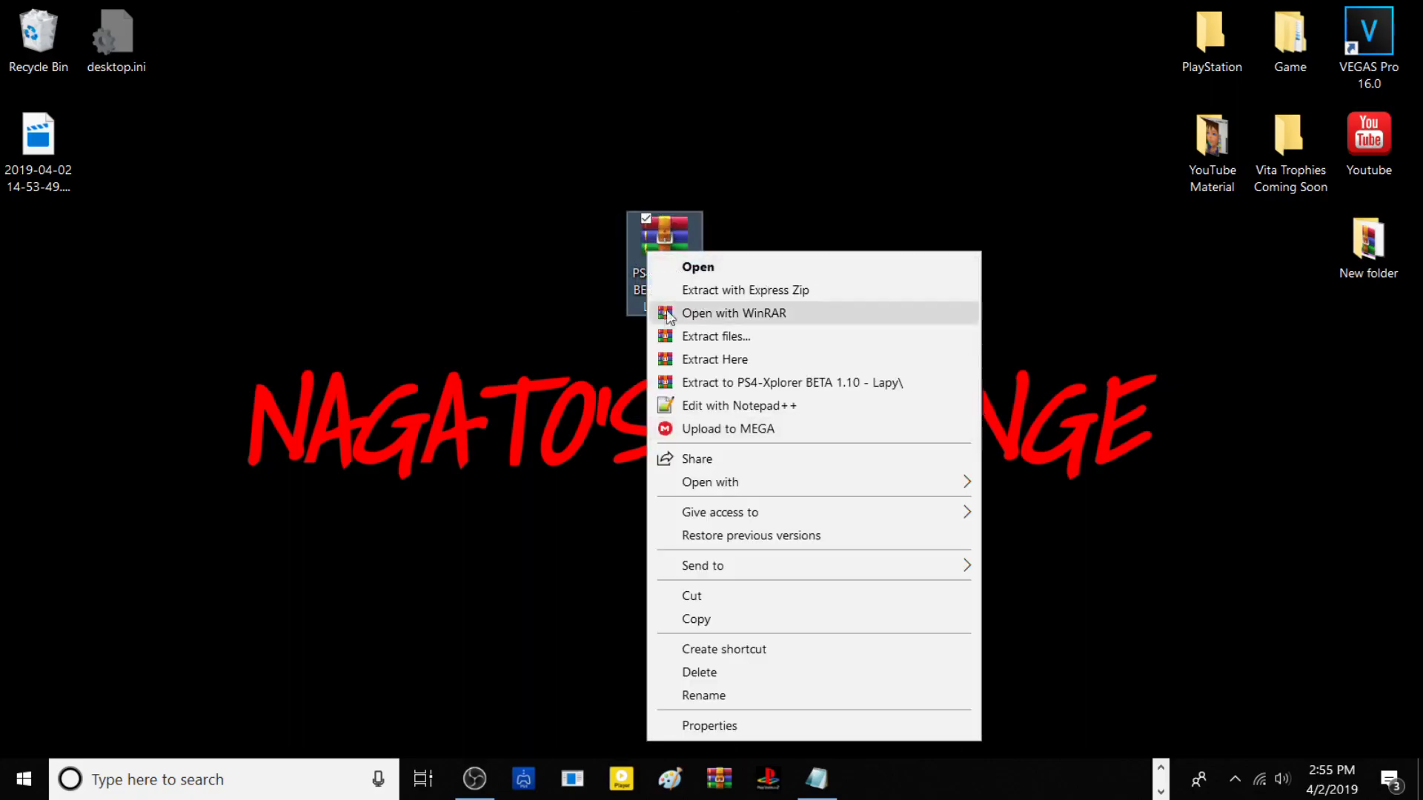
left_click(730, 357)
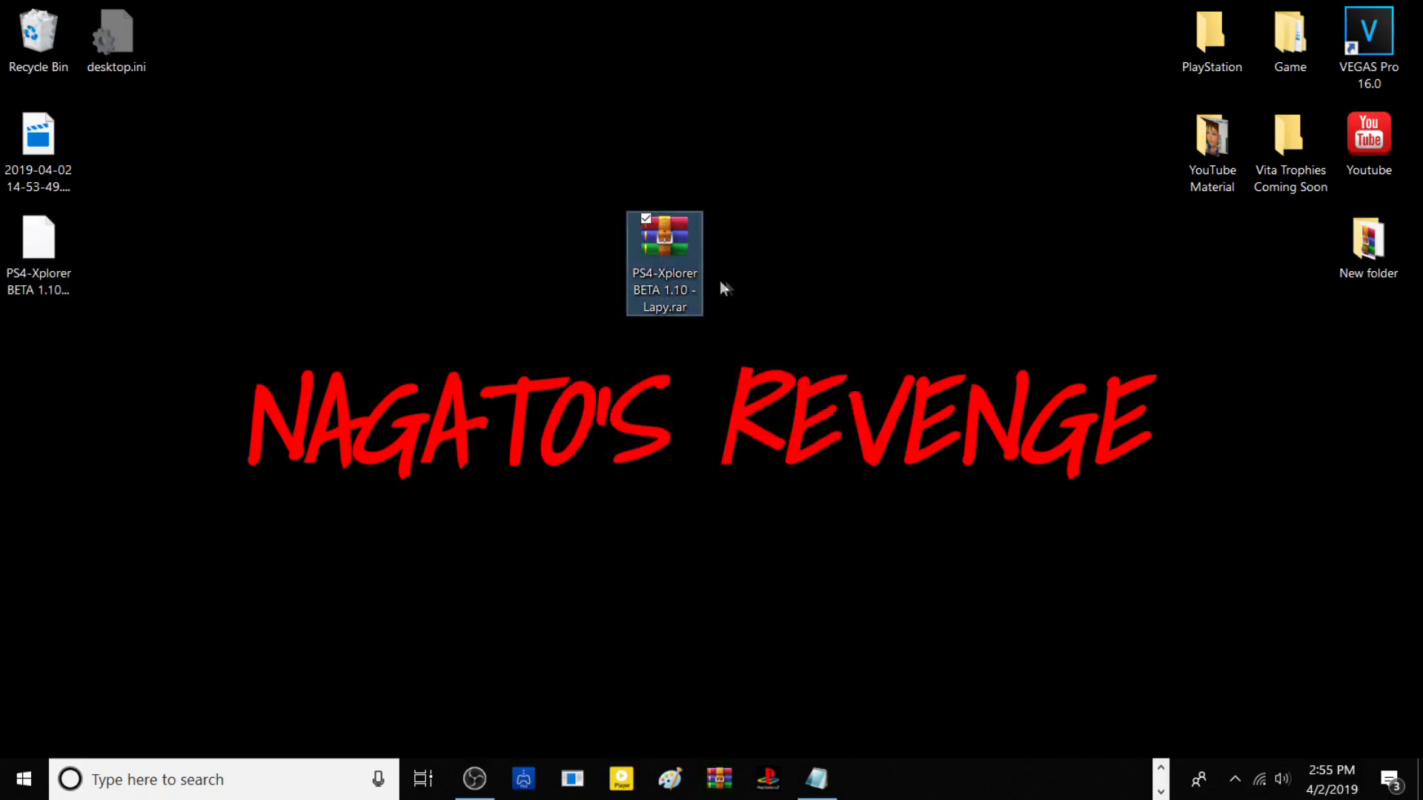
left_click_drag(38, 245, 189, 375)
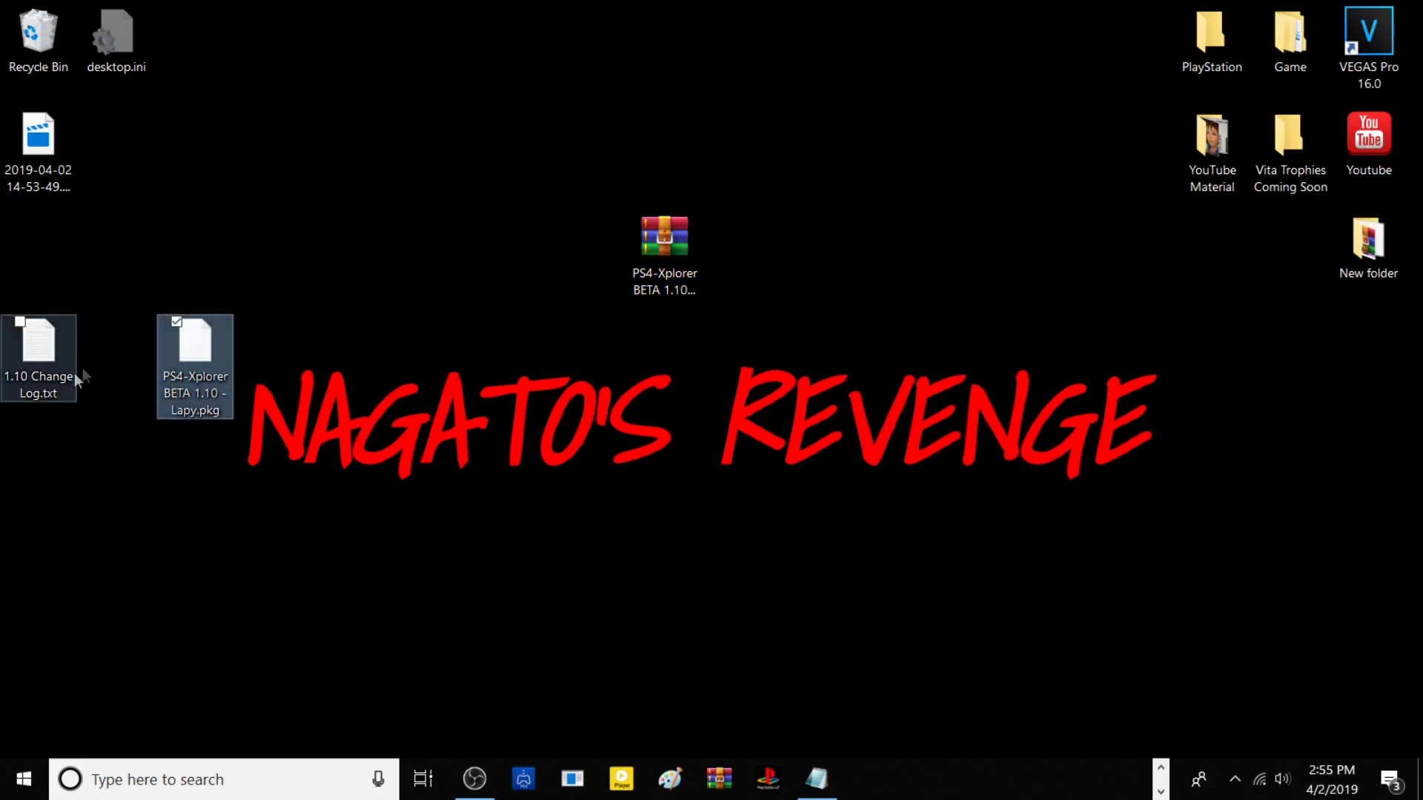
left_click_drag(74, 372, 152, 374)
- Open 1.10 Change Log.txt in Notepad
left_click(207, 350)
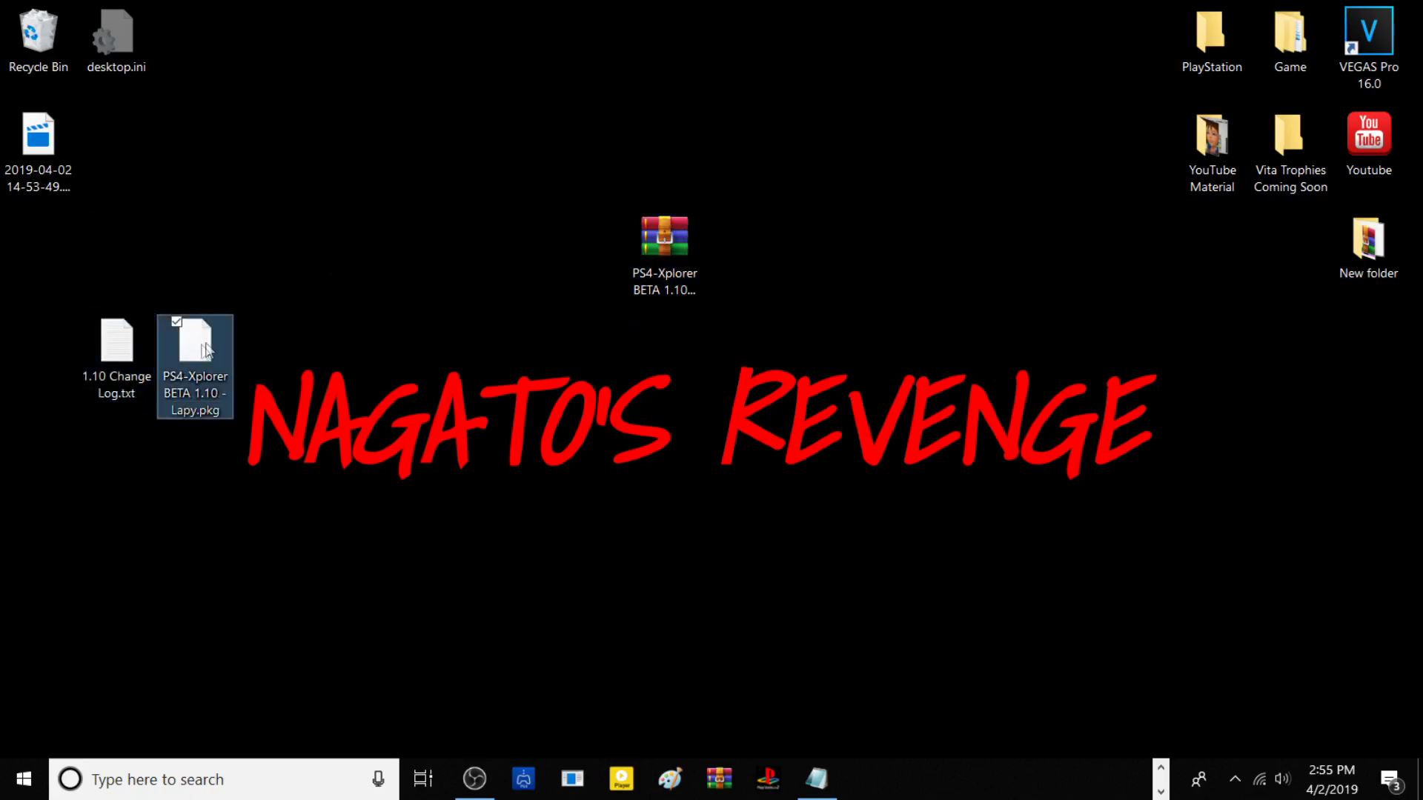
left_click(104, 354)
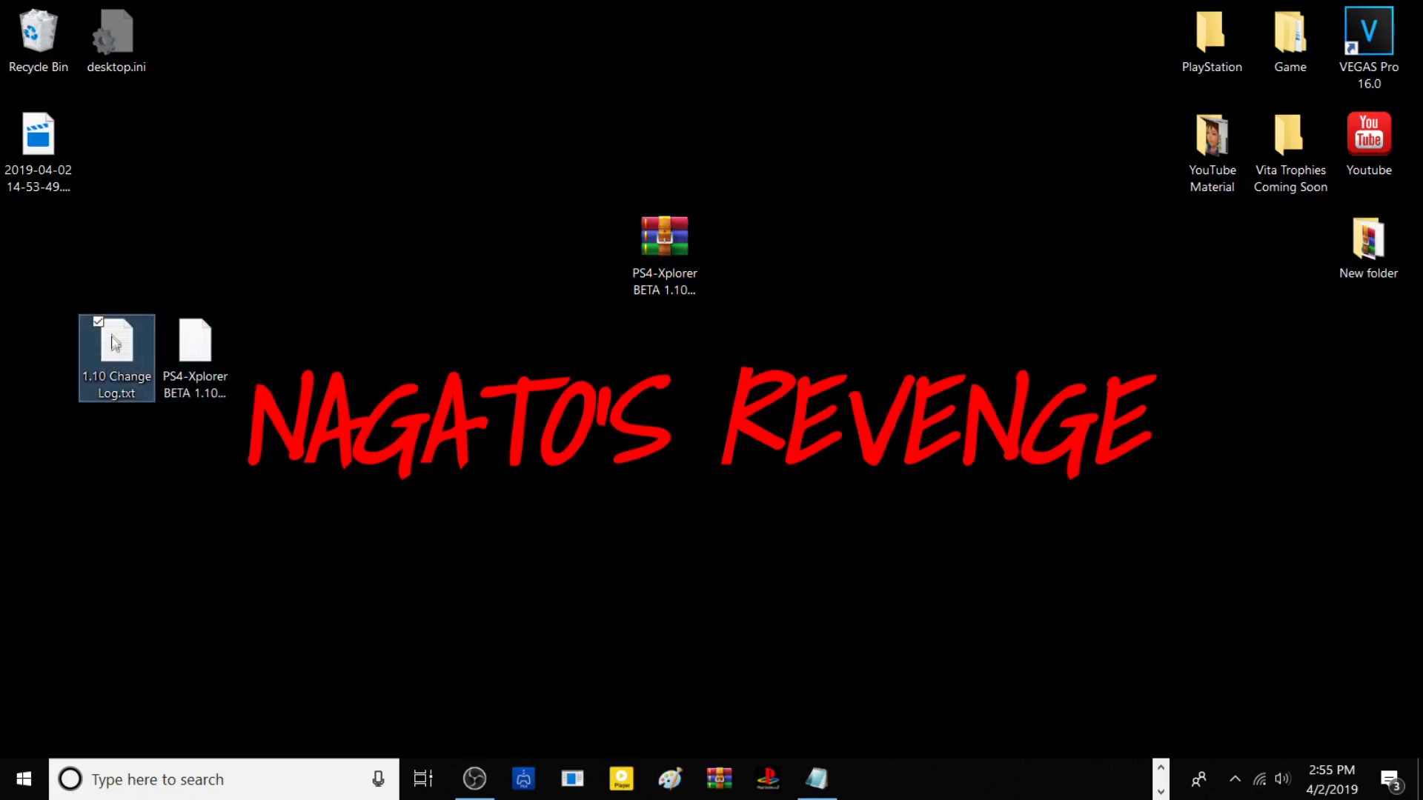
double_click(115, 342)
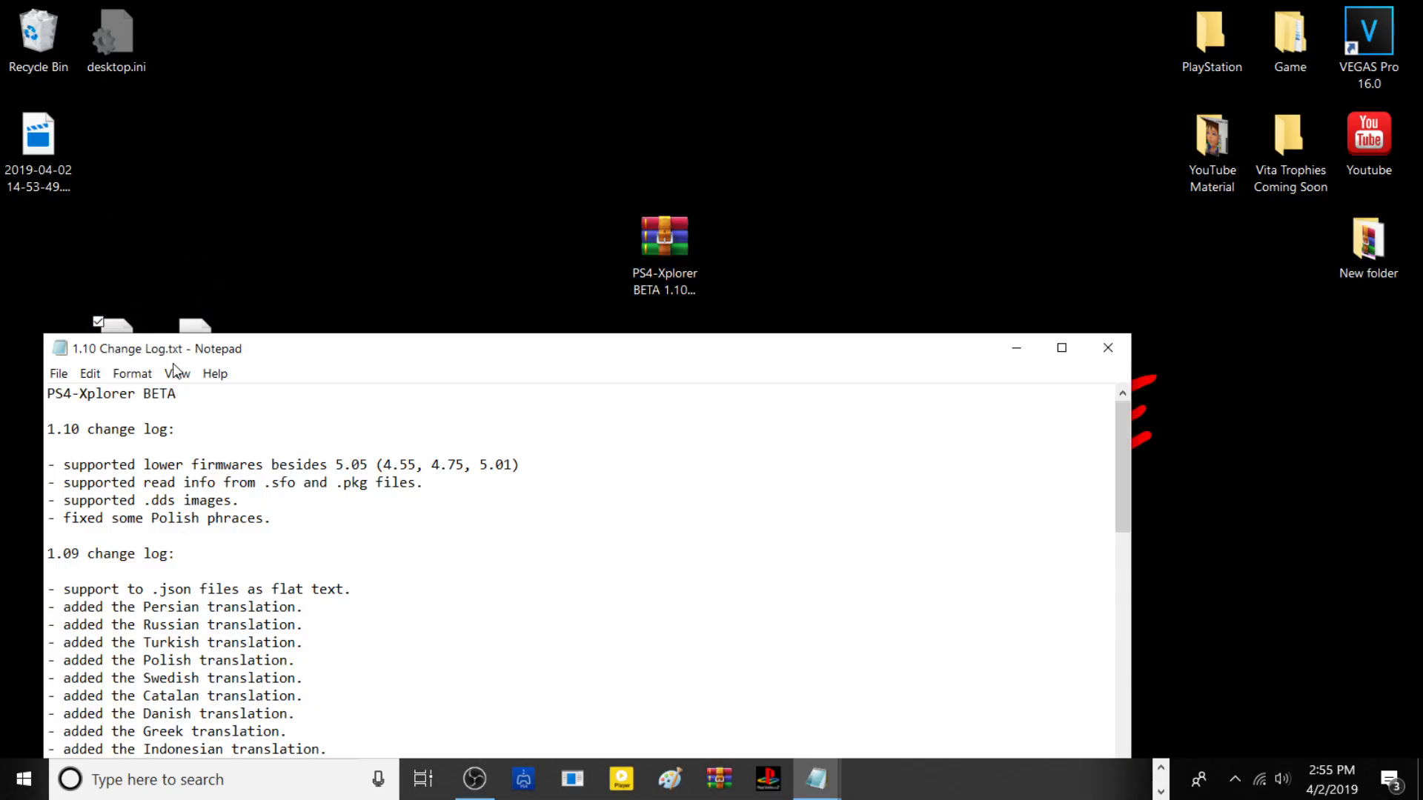
- Maximize the Notepad window and scroll through the 1.10 change log
double_click(189, 350)
scroll(116, 228, "down", 9)
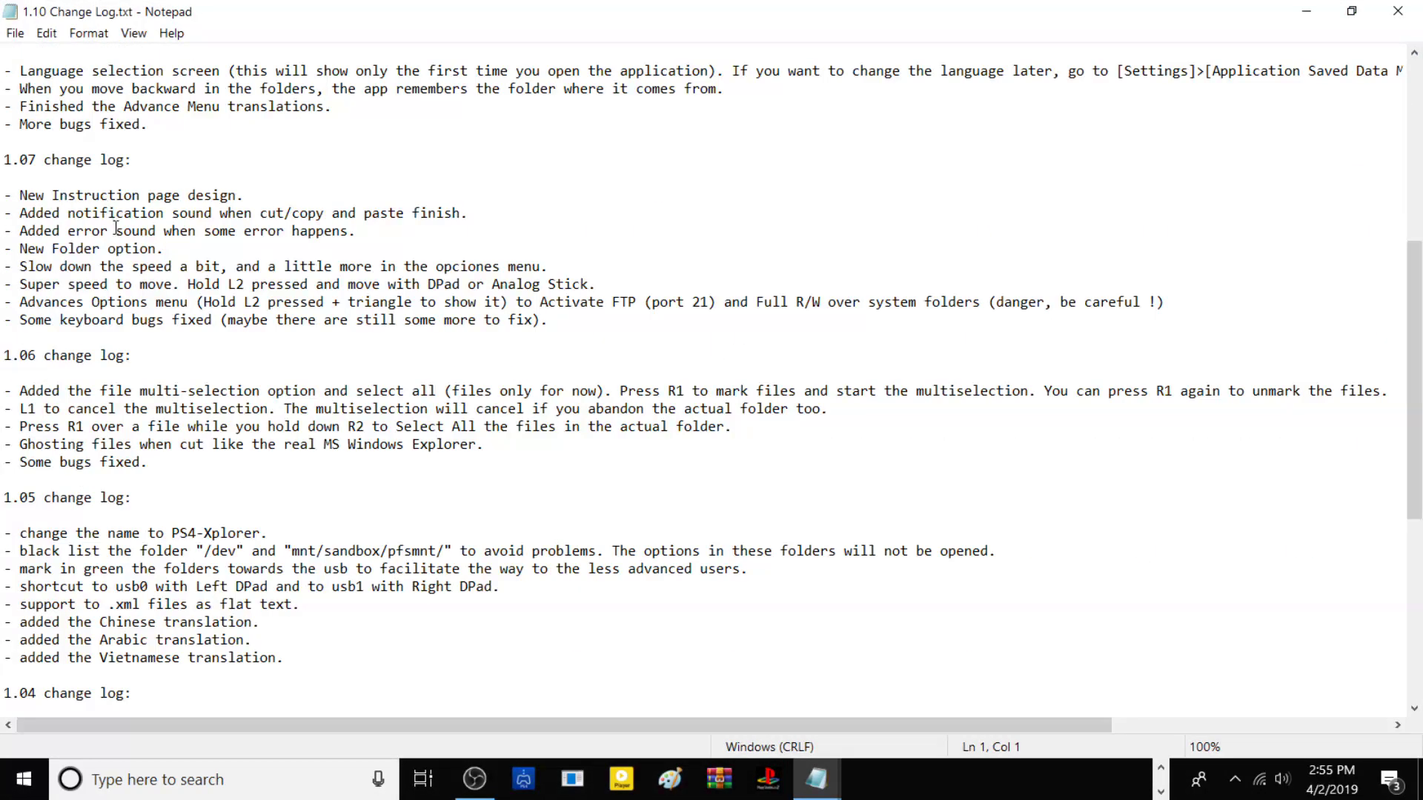
scroll(115, 227, "down", 8)
scroll(232, 540, "up", 6)
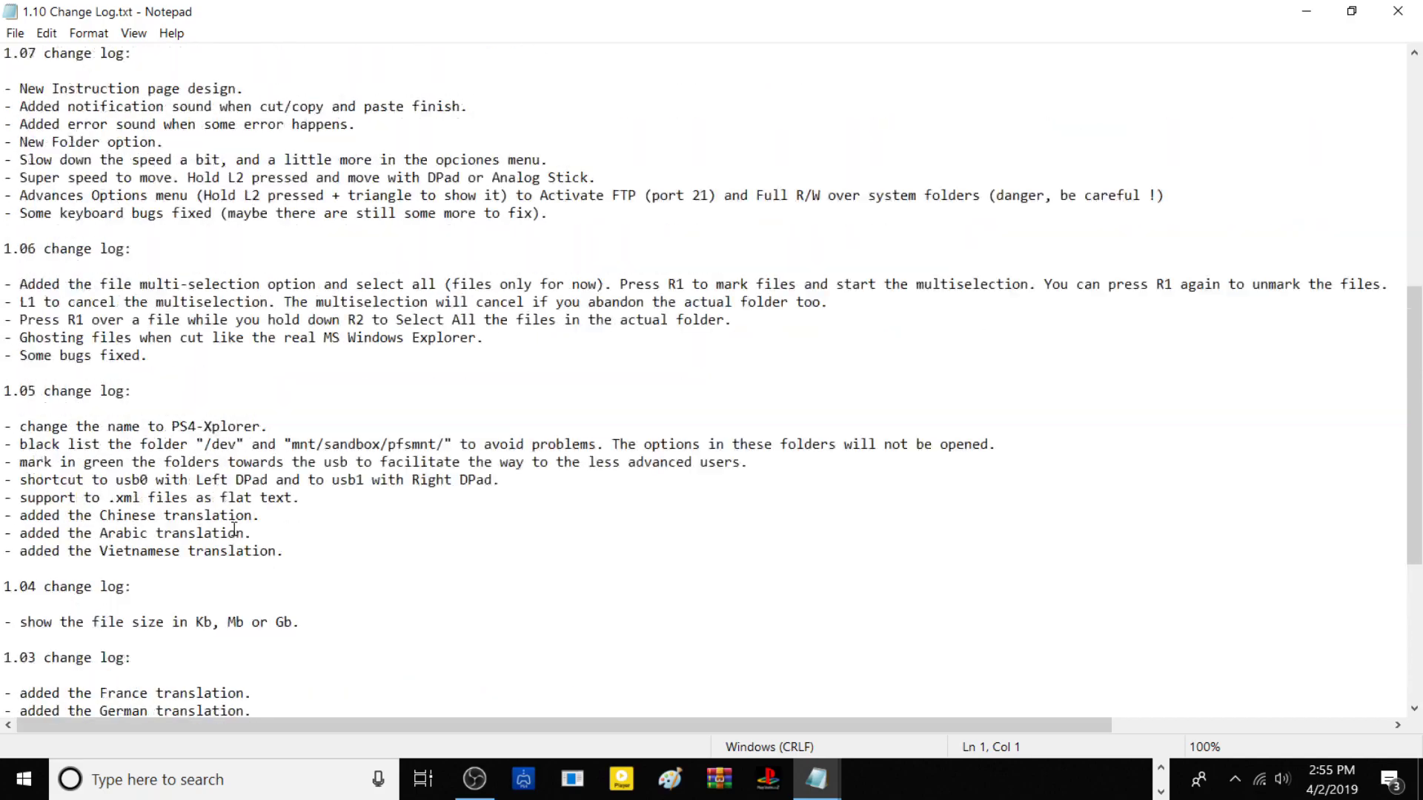
scroll(234, 531, "up", 9)
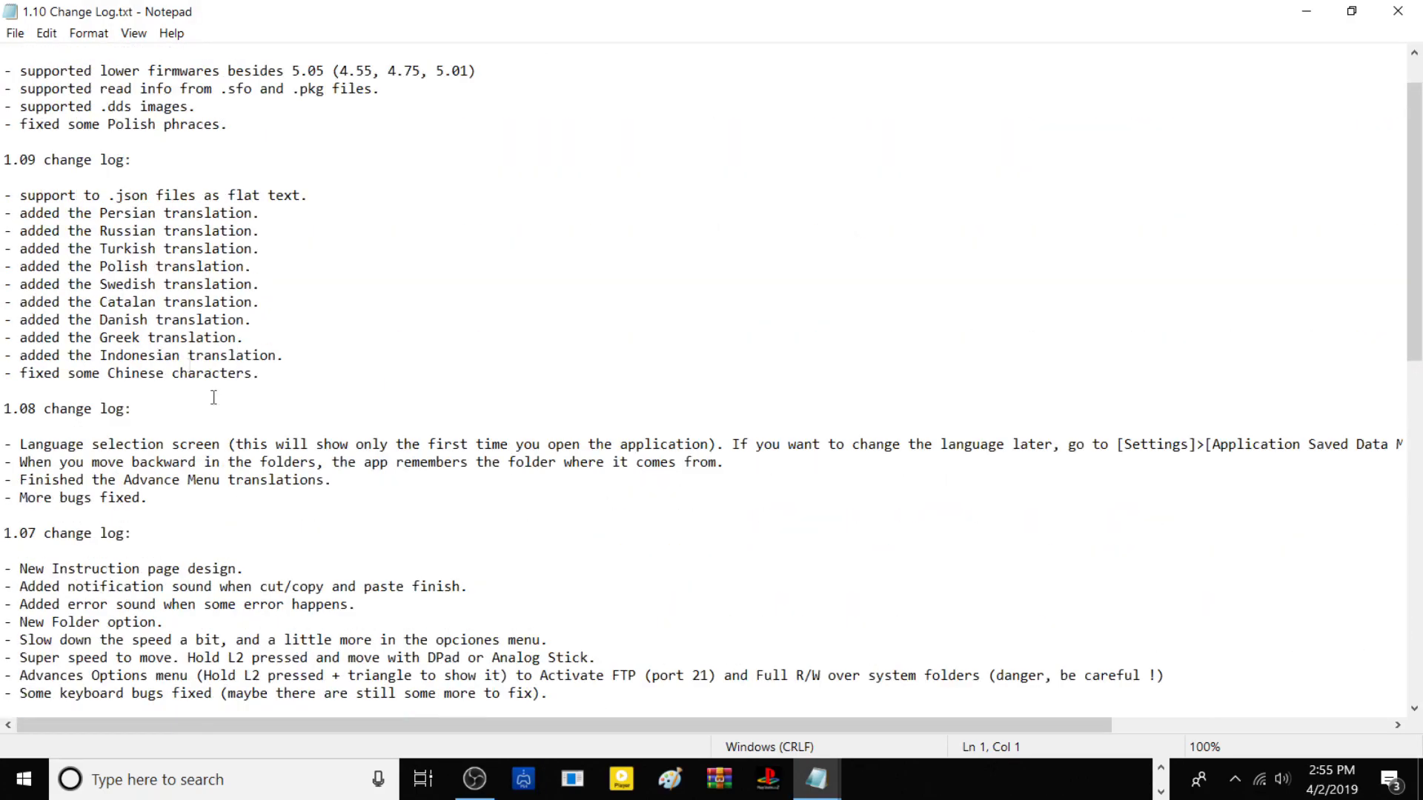
scroll(213, 398, "up", 1)
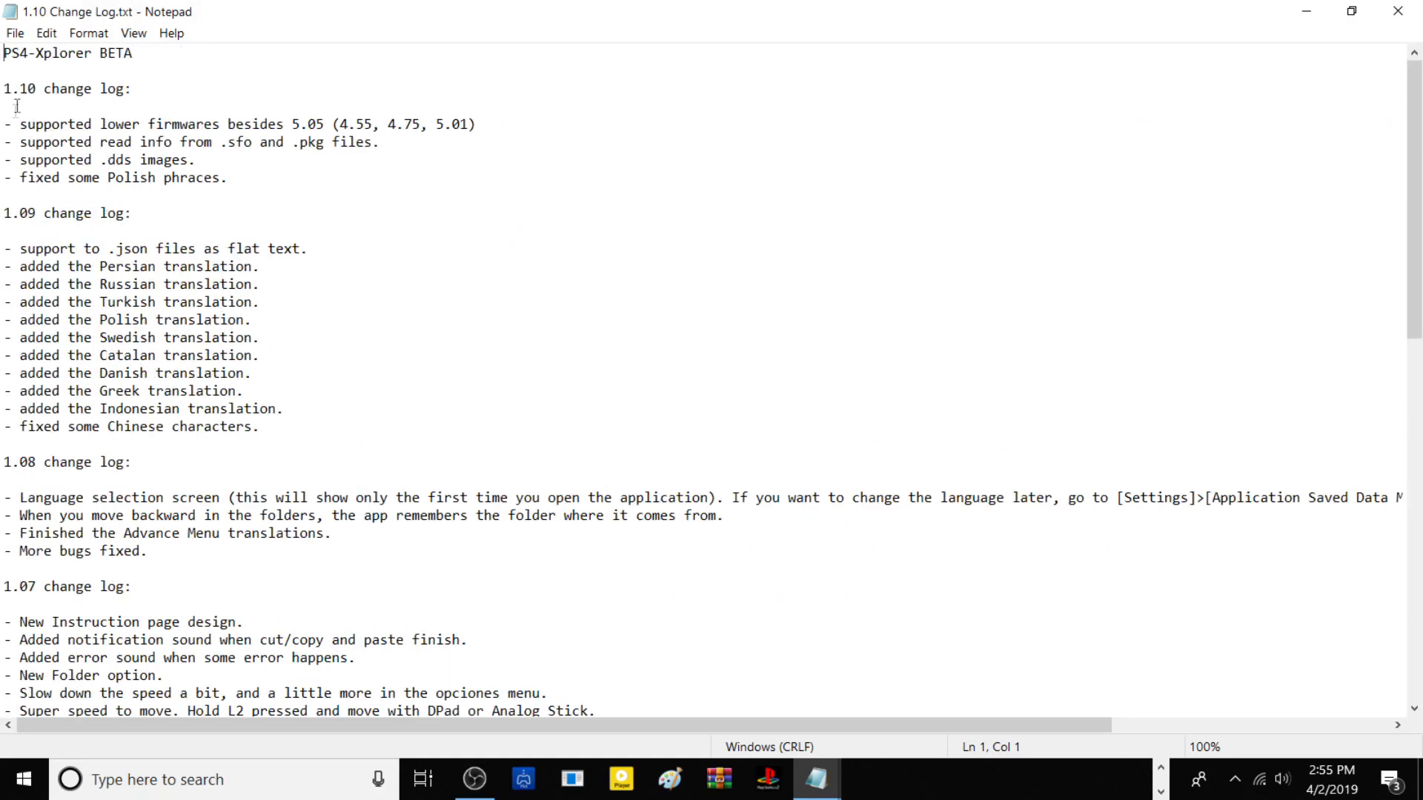
- Highlight the log's heading, lower-firmwares entry and .pkg info line while reading to the end
left_click_drag(11, 91, 196, 138)
left_click(209, 154)
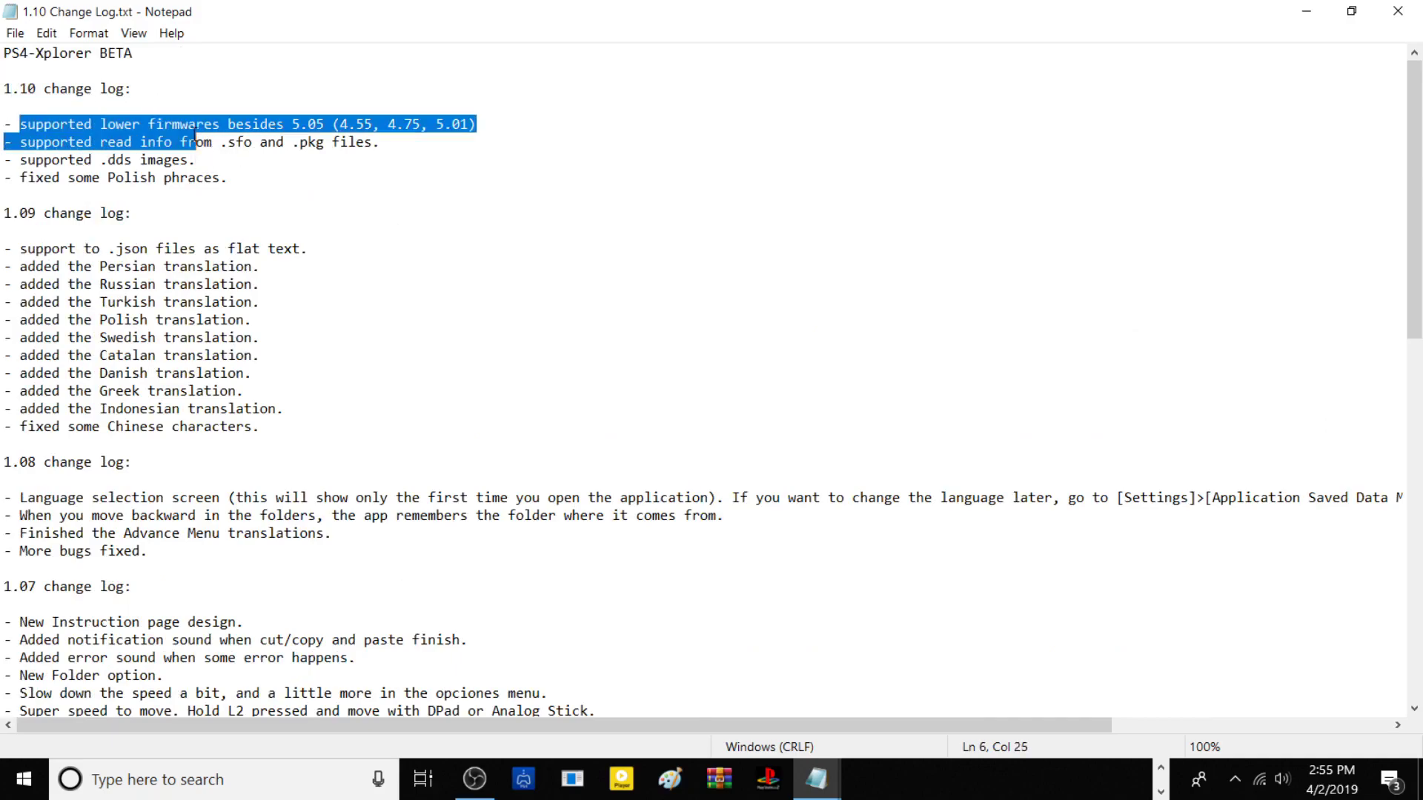
left_click(318, 111)
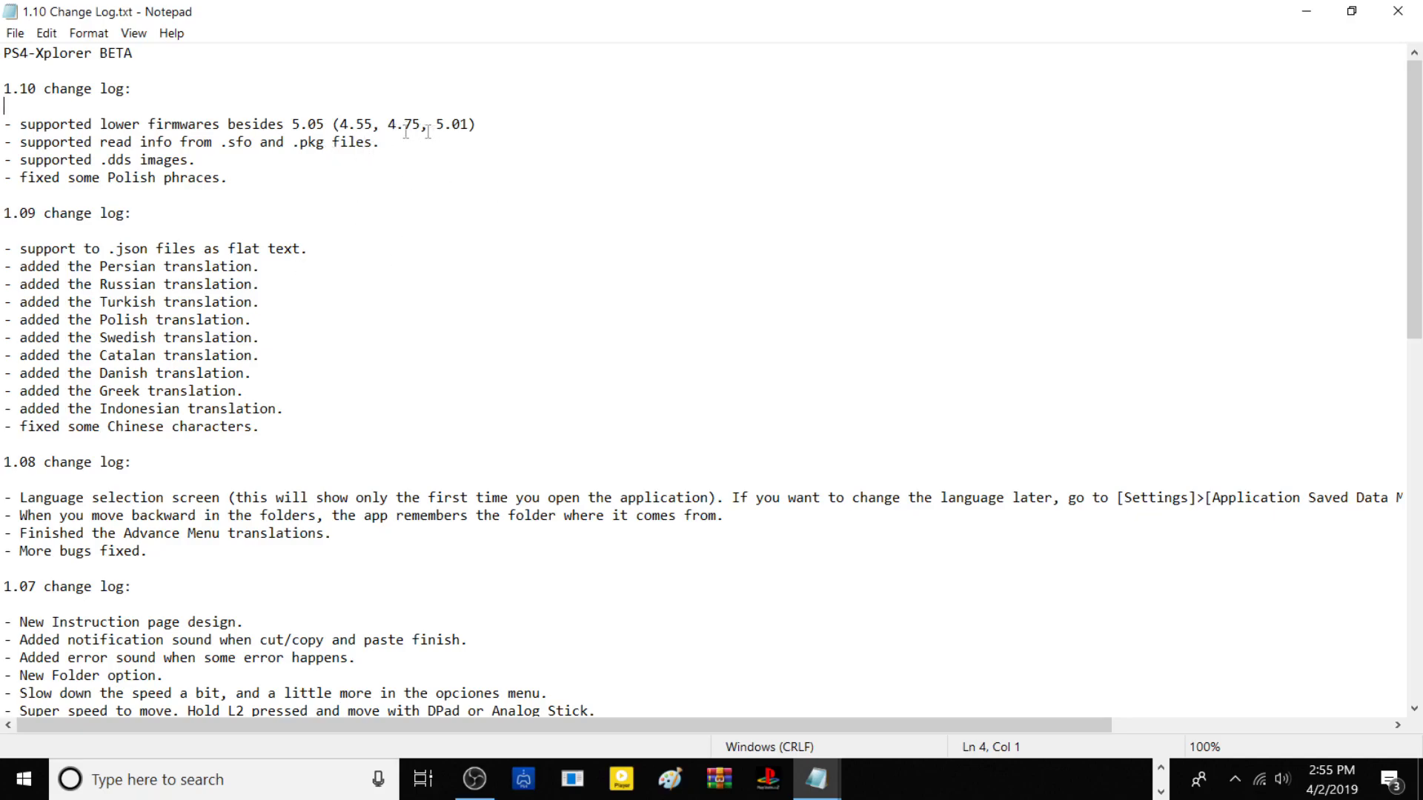
left_click(28, 143)
left_click_drag(299, 142, 326, 141)
scroll(134, 181, "down", 7)
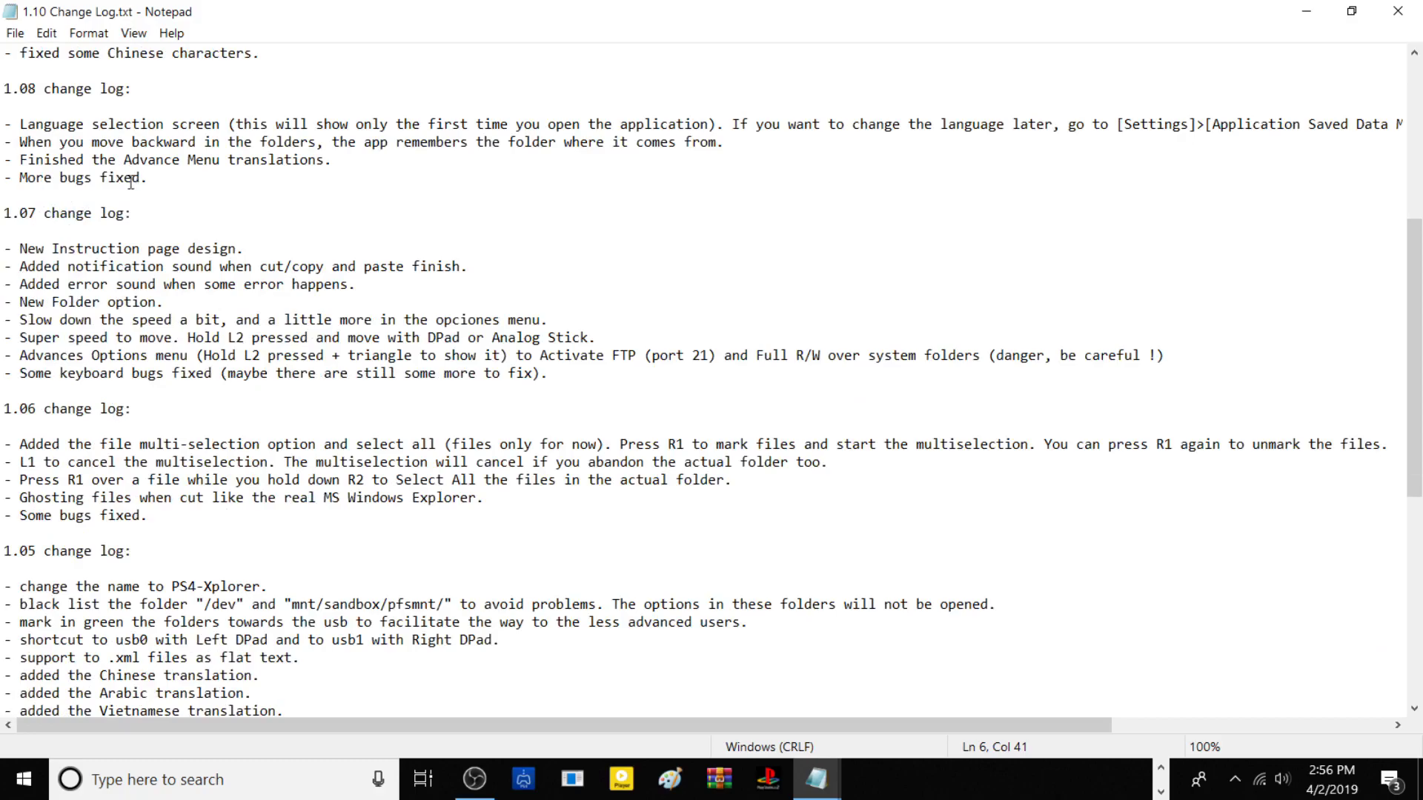
scroll(135, 180, "down", 6)
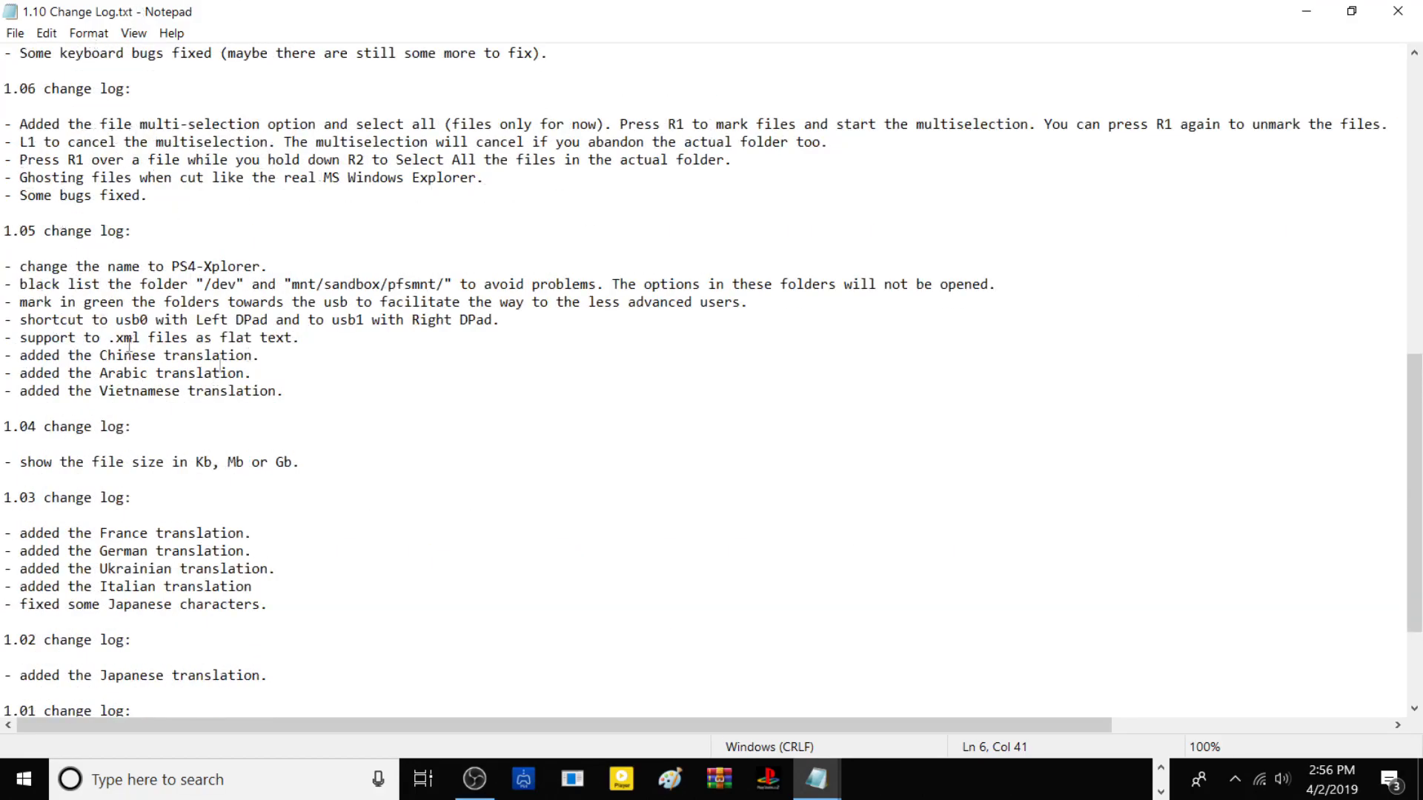
- Minimize Notepad and line up the pkg and change log icons beside the archive
left_click(1307, 11)
left_click_drag(191, 341, 504, 139)
left_click_drag(104, 353, 409, 149)
left_click_drag(508, 148, 511, 252)
left_click_drag(434, 158, 434, 265)
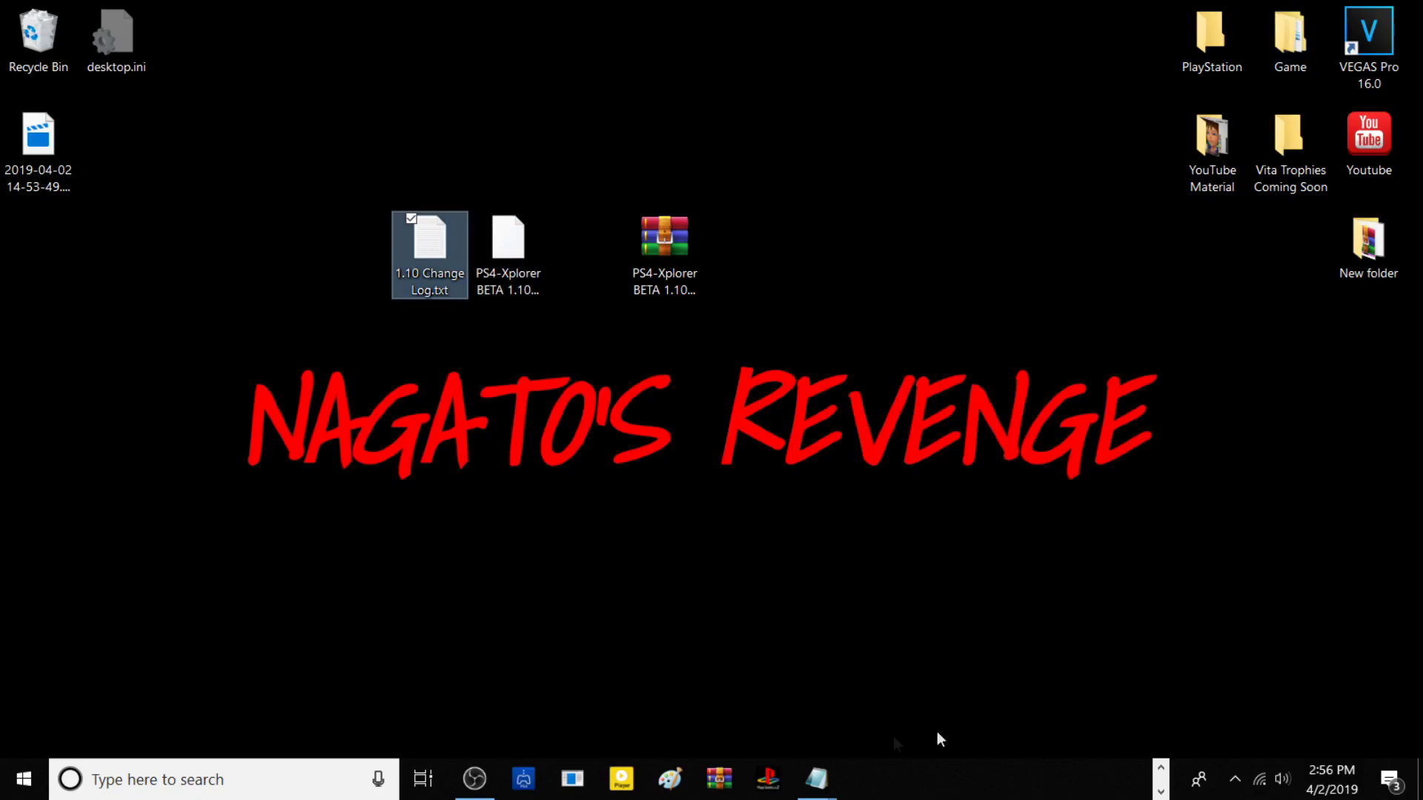
- Open File Explorer at USB Drive (E:) maximized, showing MOVIES, MUSIC, PS3 and PS4
left_click(1161, 771)
left_click(508, 780)
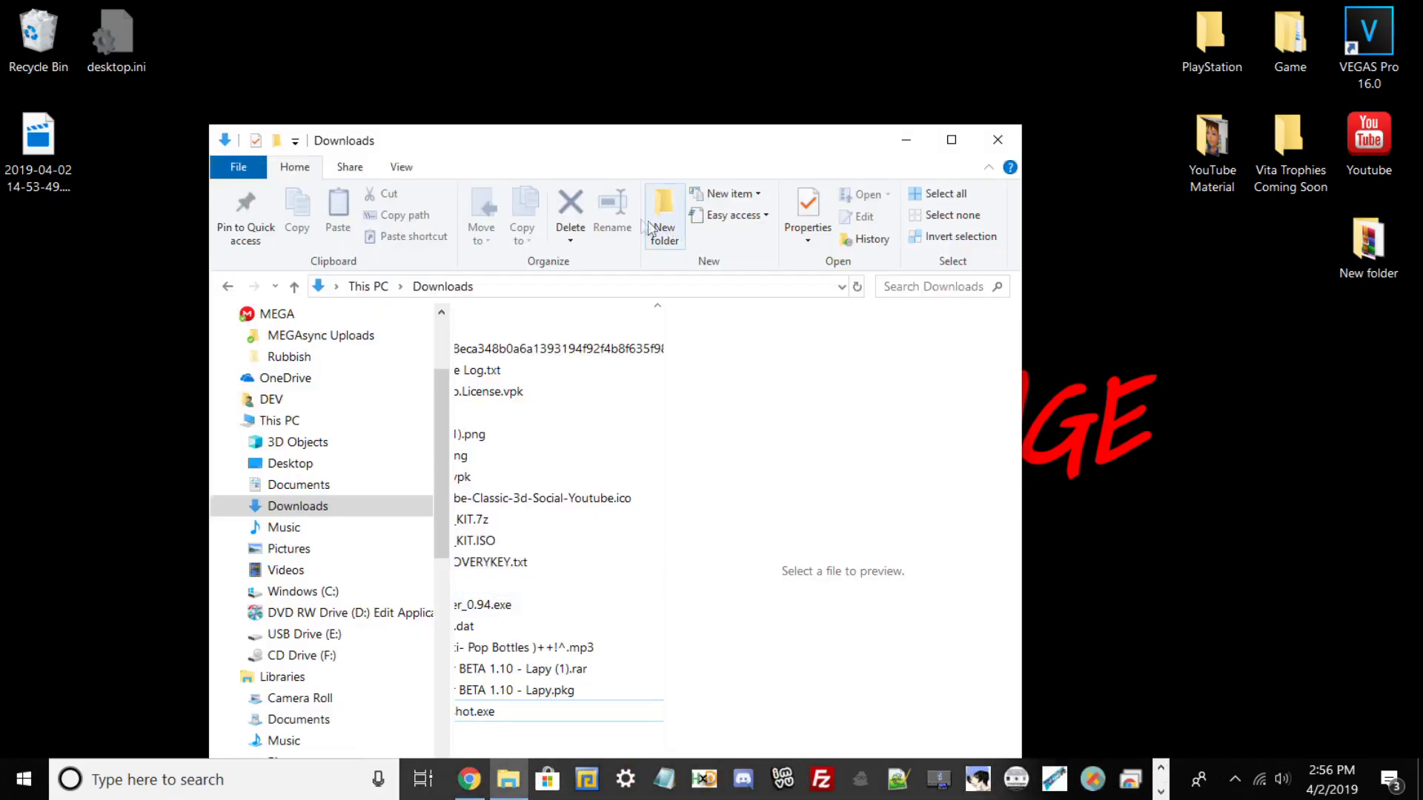
left_click(315, 636)
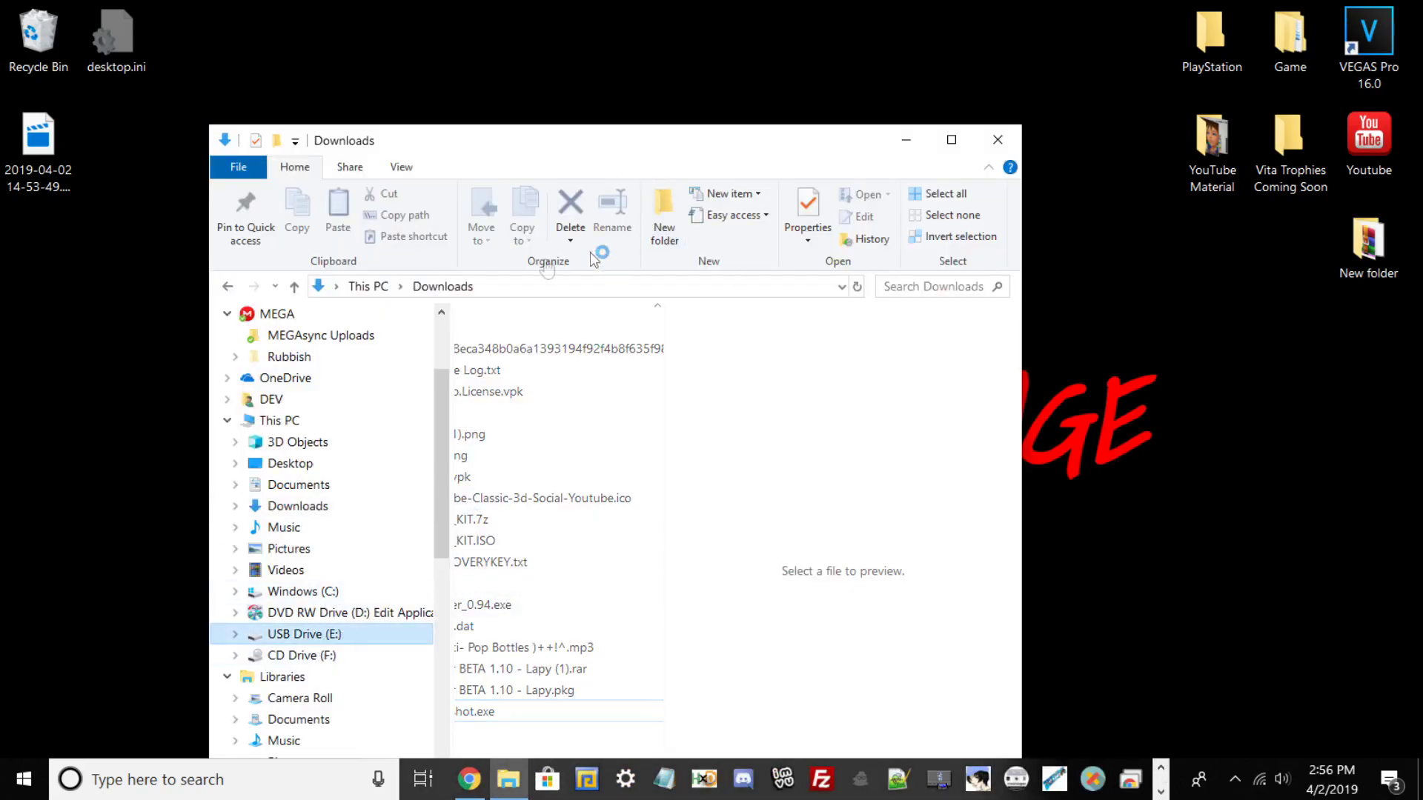
left_click_drag(530, 142, 835, 127)
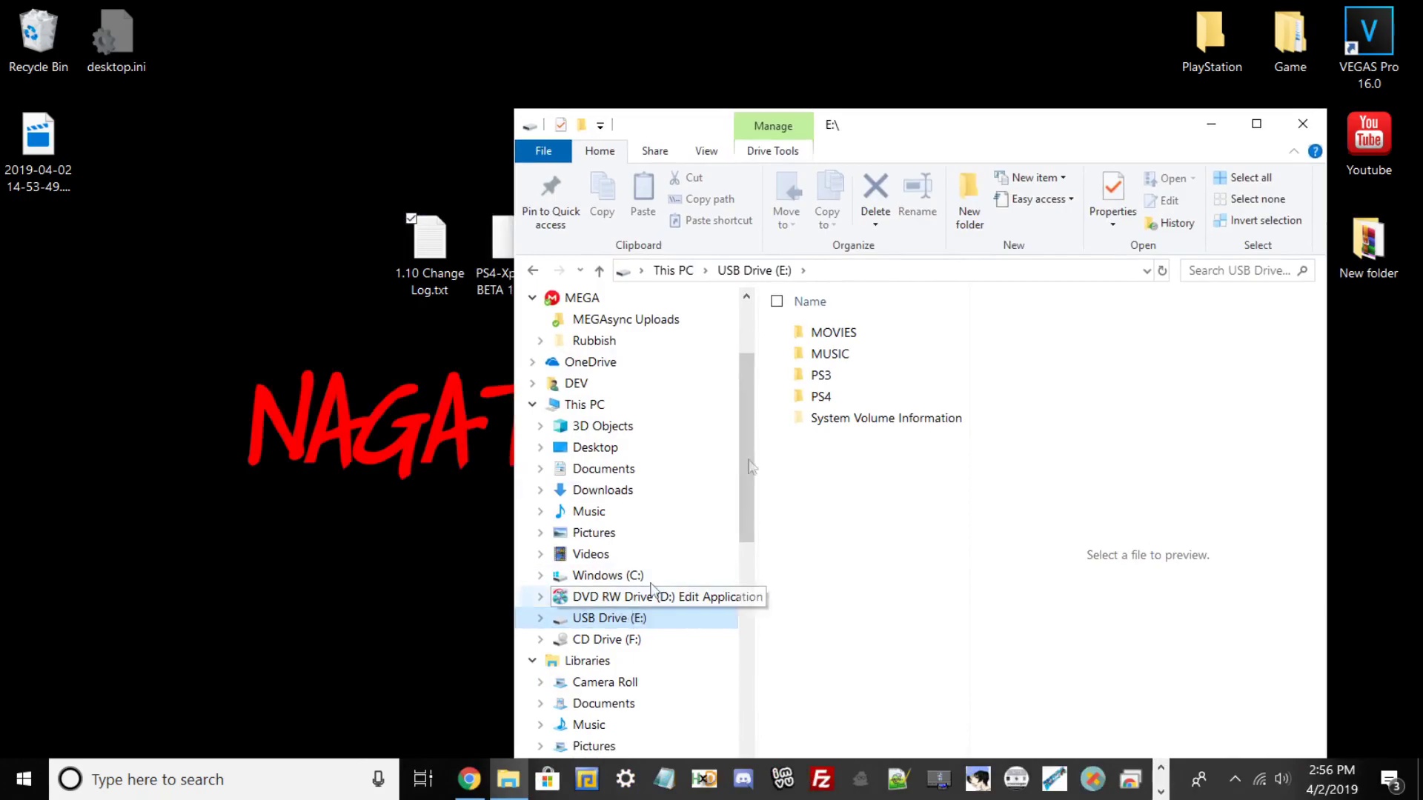
left_click(1256, 124)
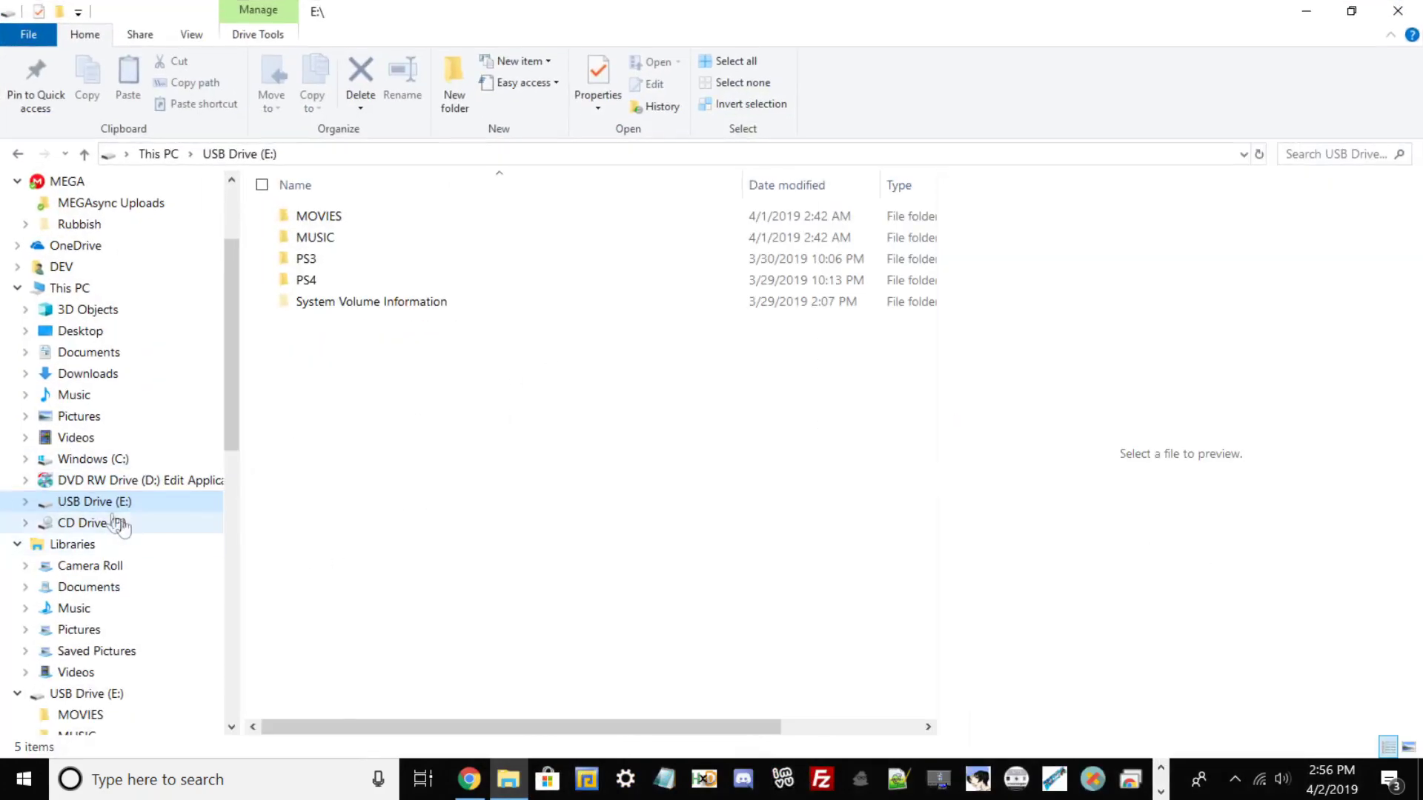
- Check in the USB drive's Properties that it is formatted exFAT
right_click(122, 501)
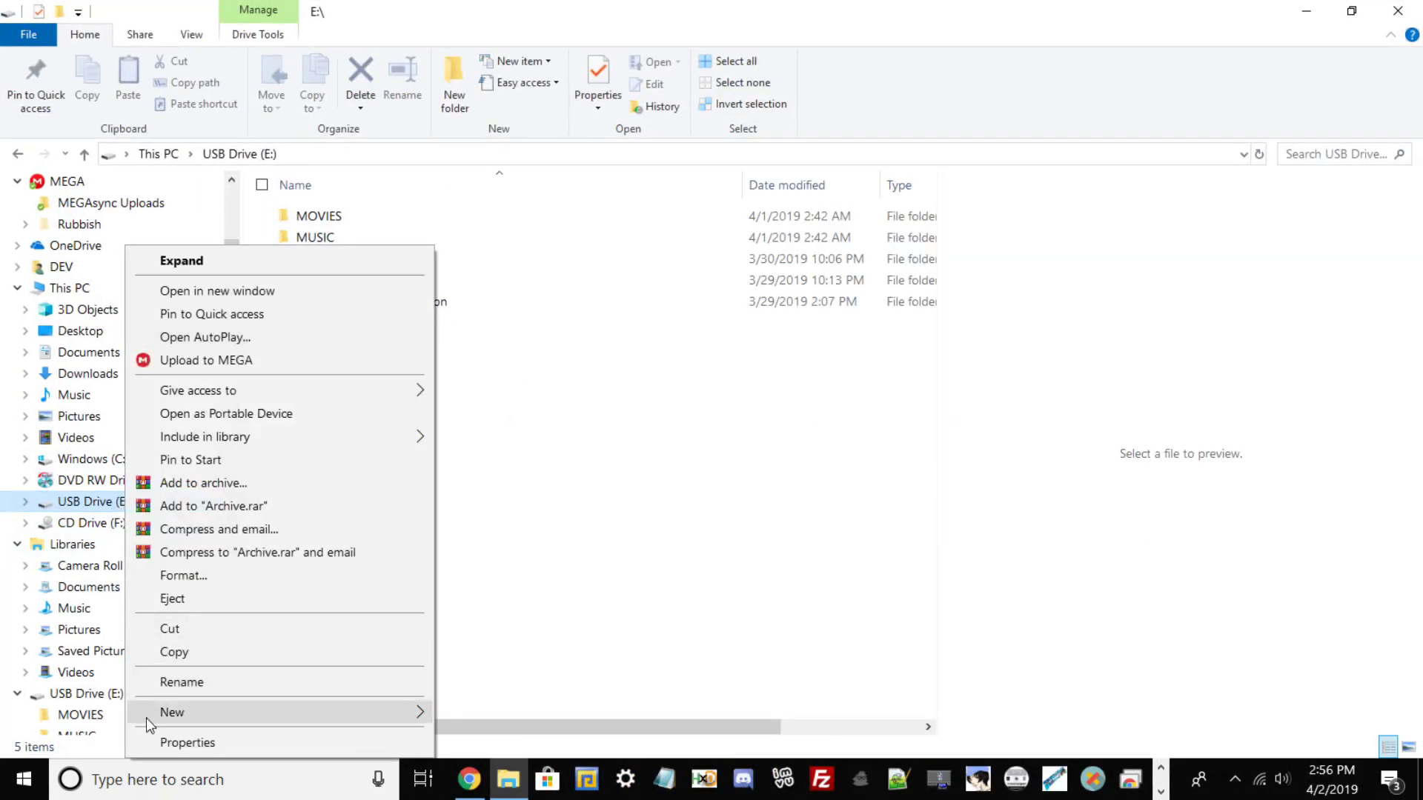
left_click(177, 743)
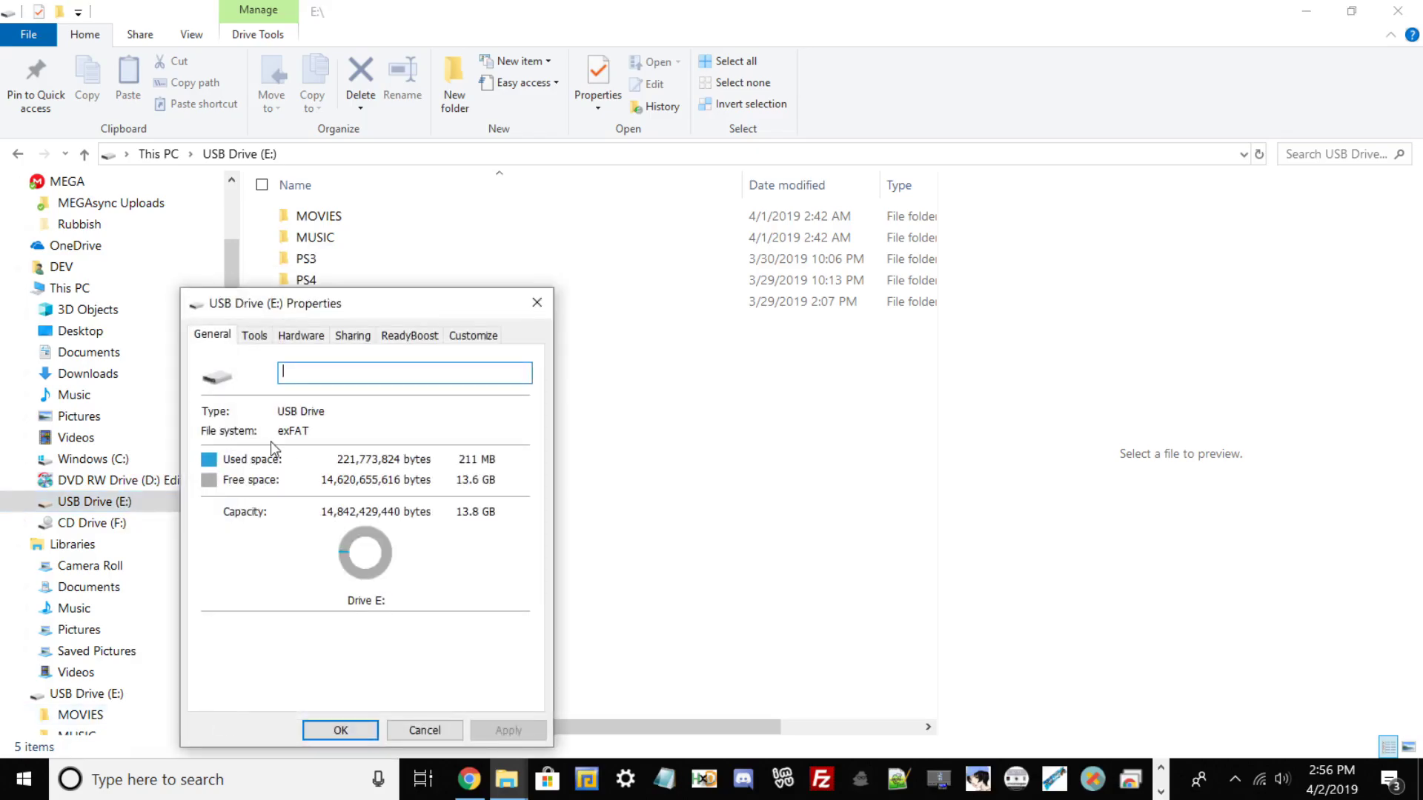
left_click(125, 507)
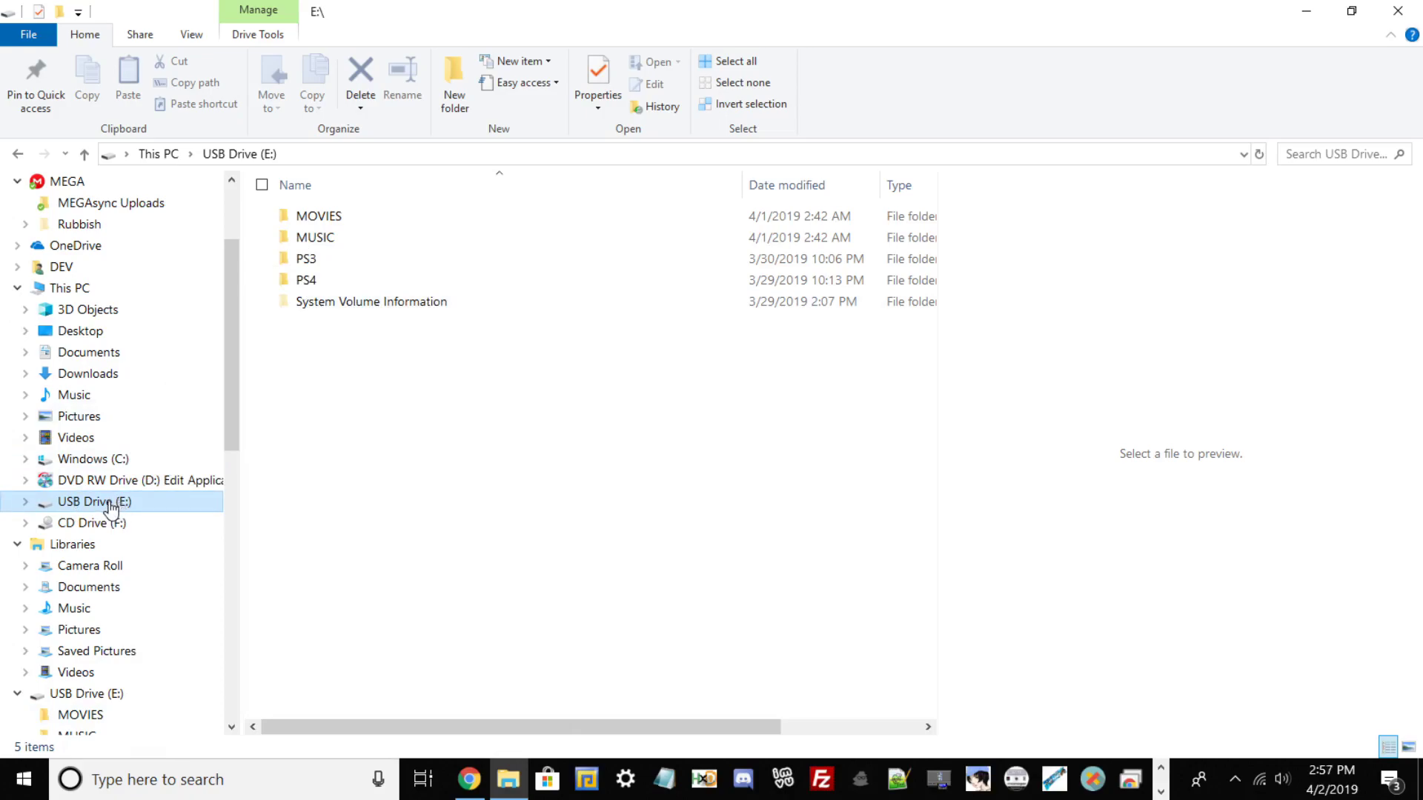
right_click(113, 512)
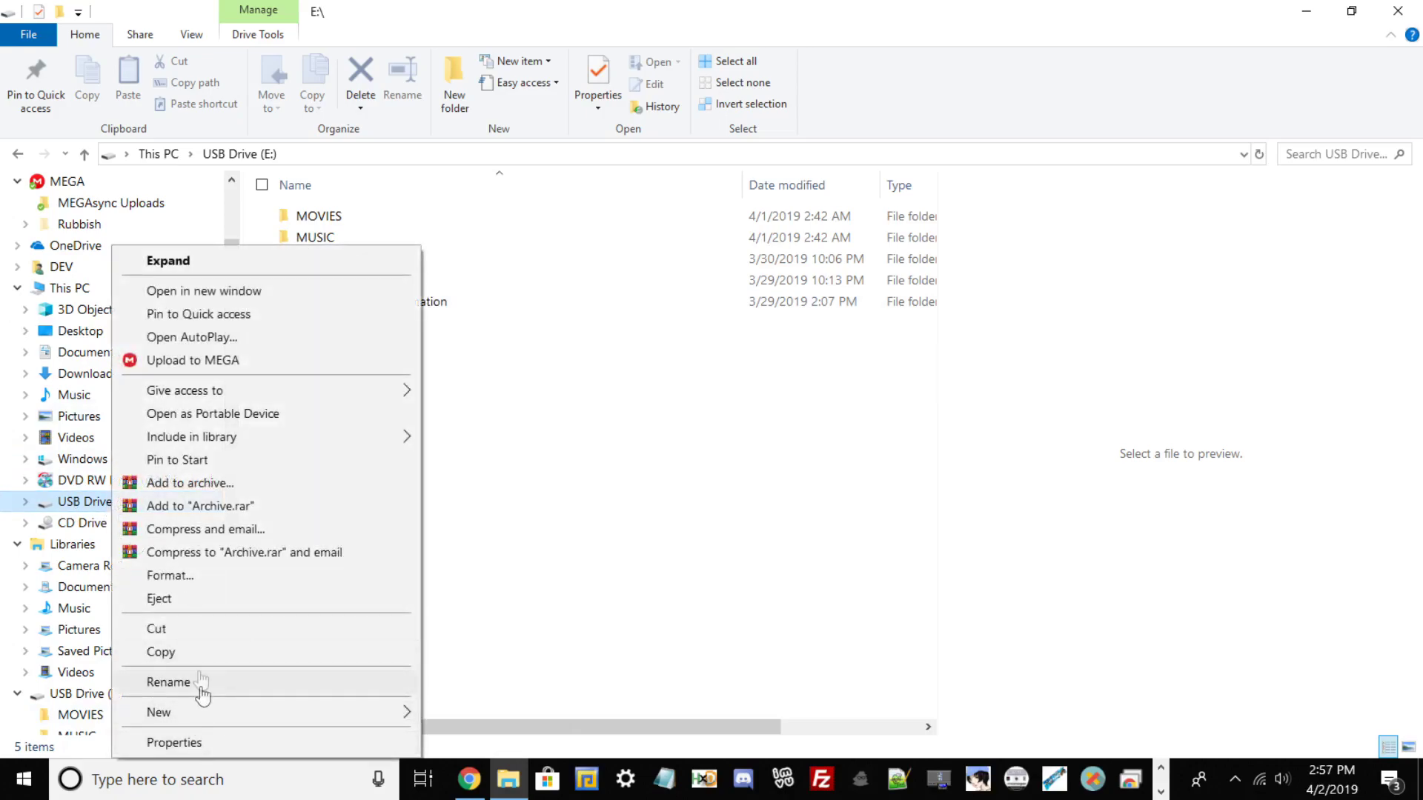
left_click(177, 576)
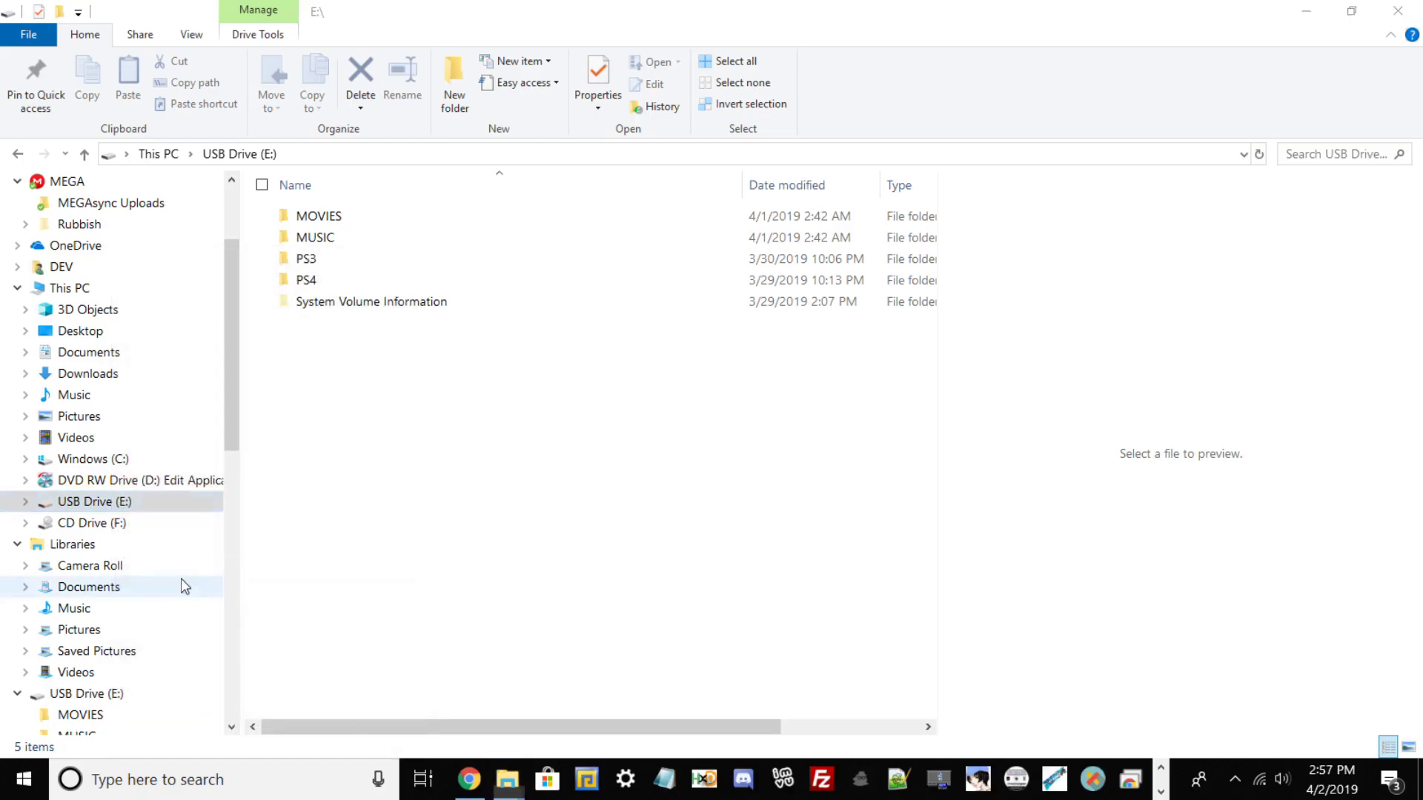
left_click(191, 393)
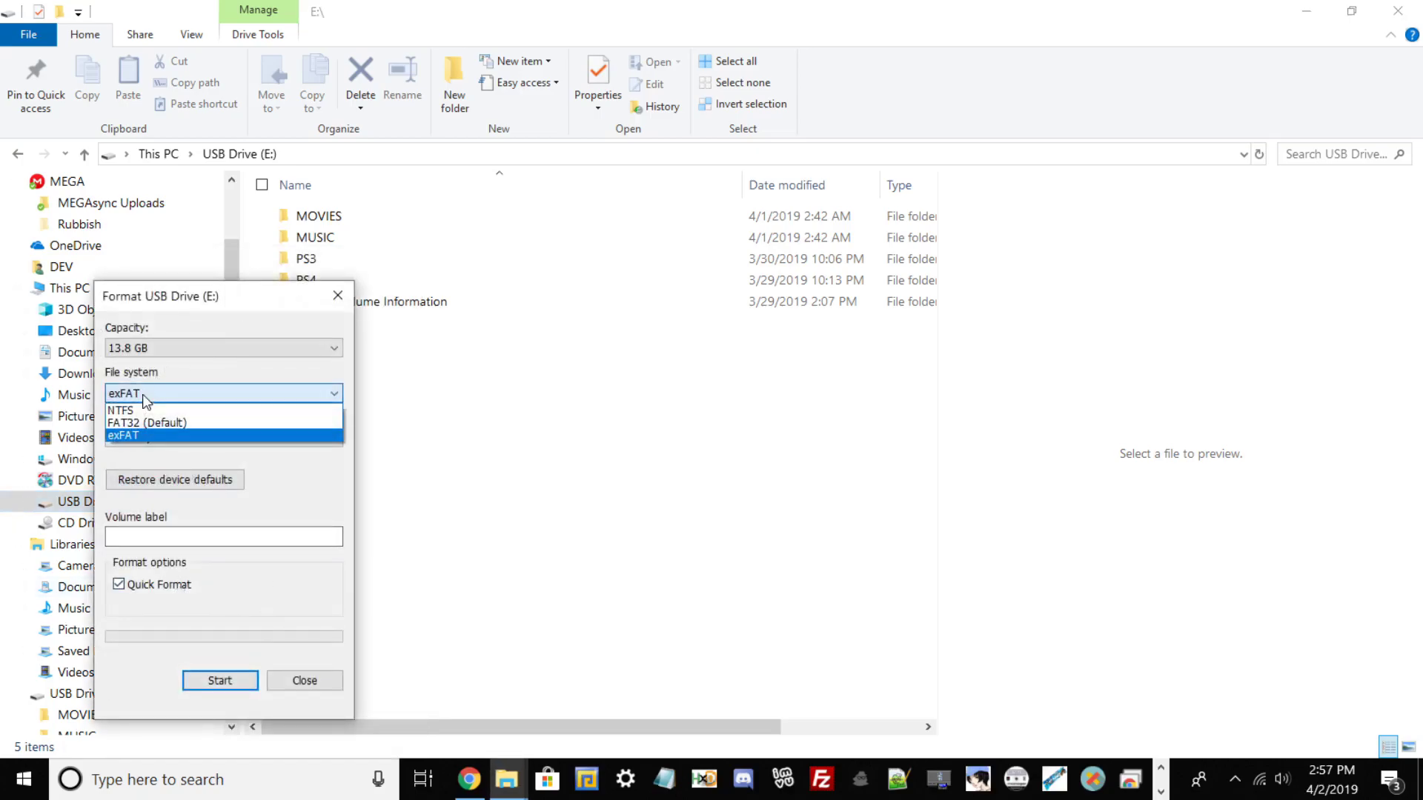
left_click(137, 436)
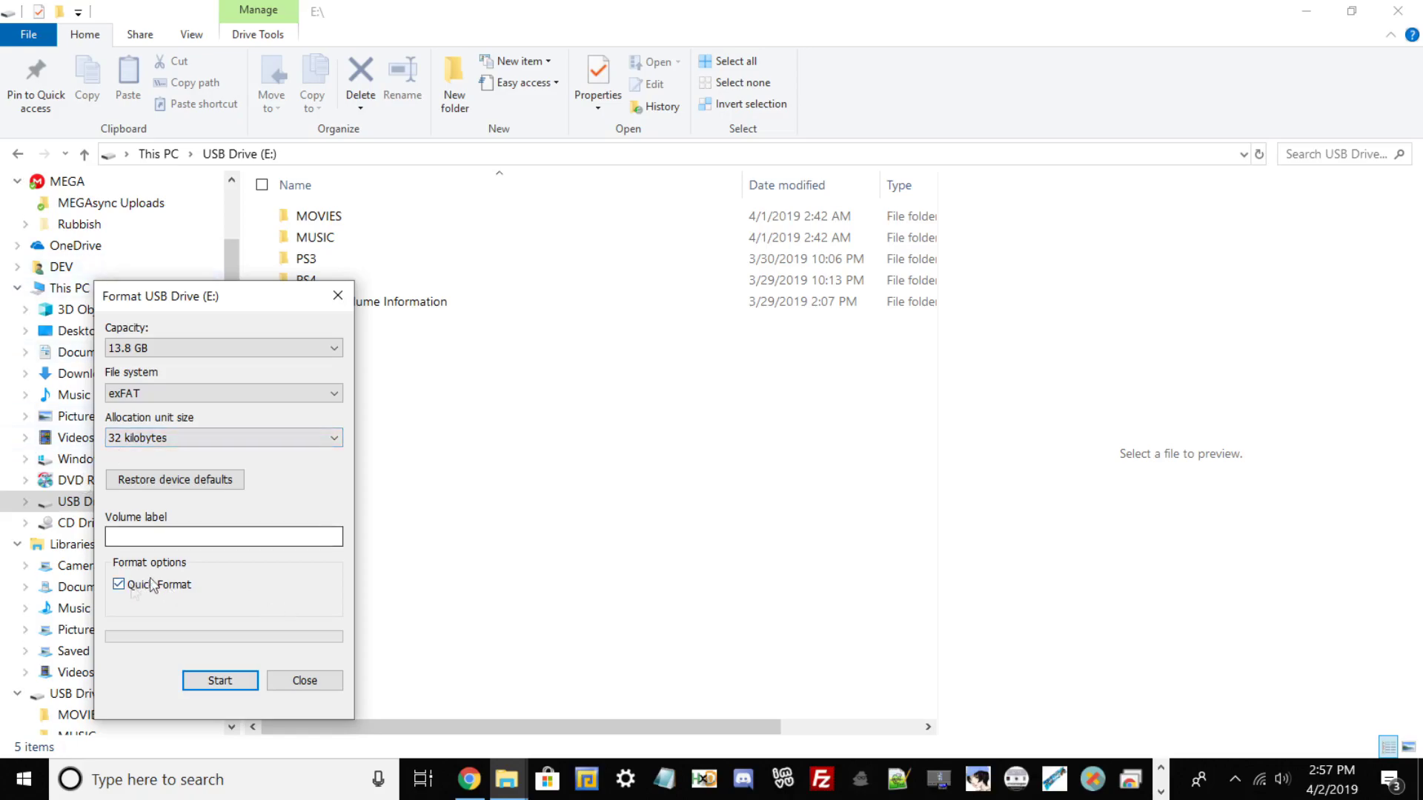
left_click(119, 584)
left_click(118, 584)
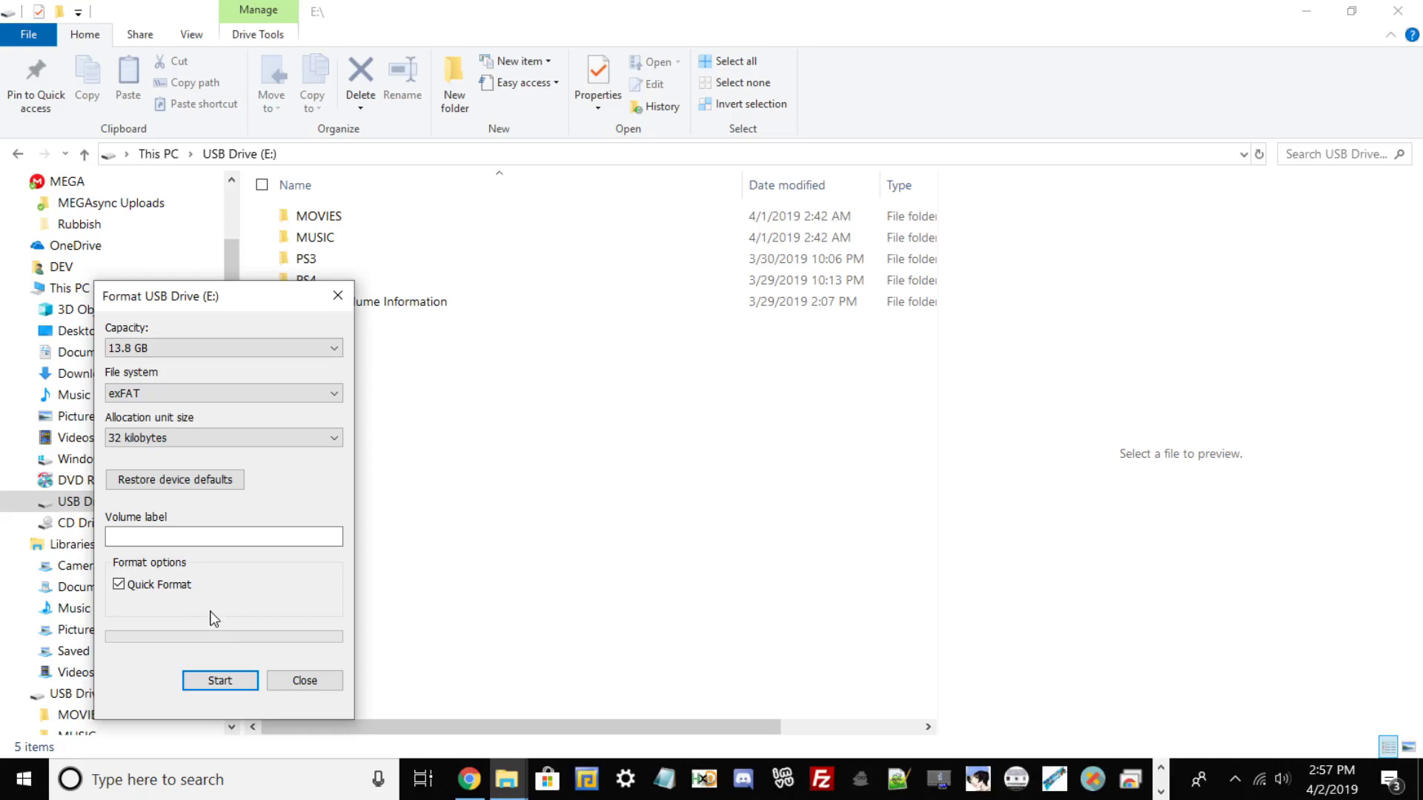
left_click(304, 680)
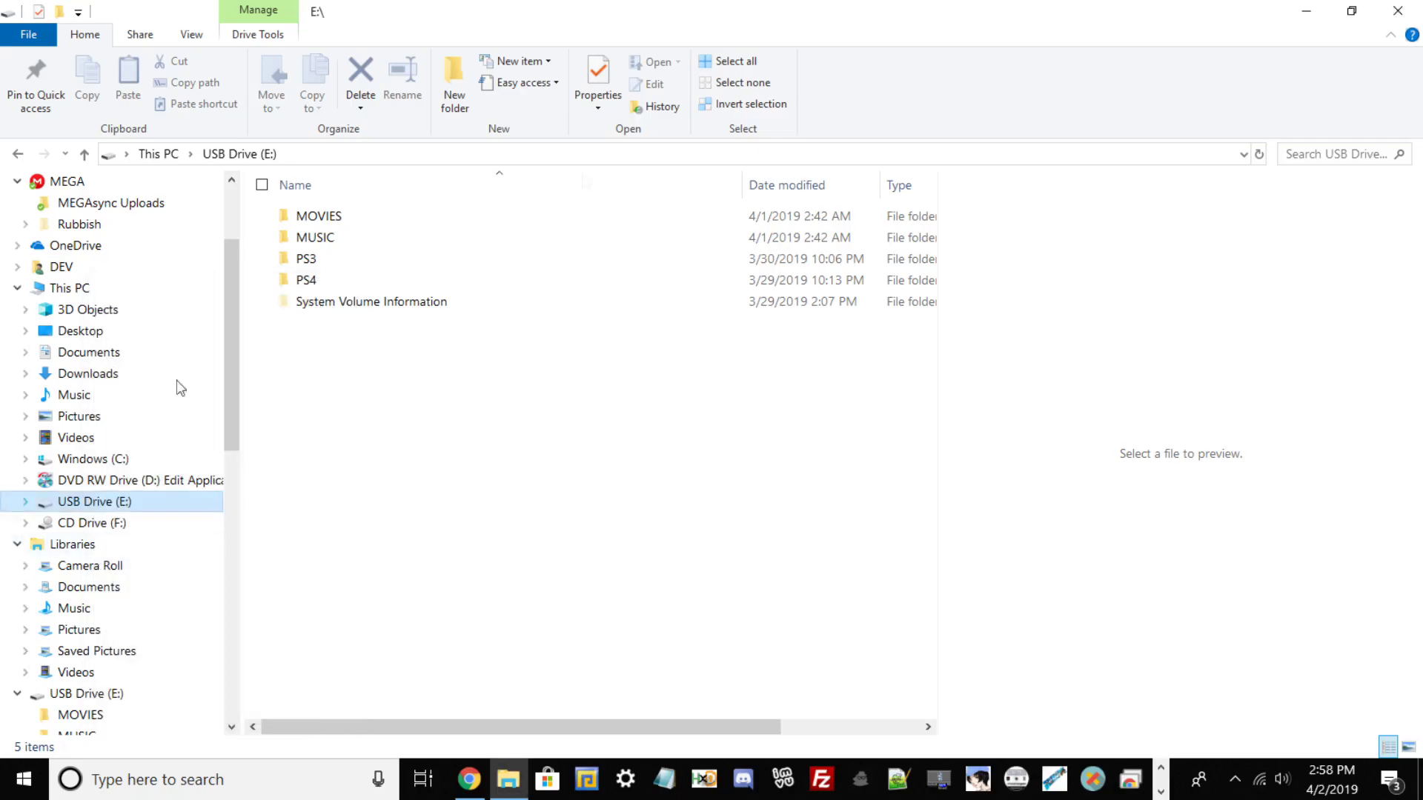
- Shrink the Explorer window aside and drag PS4-Xplorer BETA 1.10 - Lapy.pkg onto USB Drive (E:)
left_click(1346, 12)
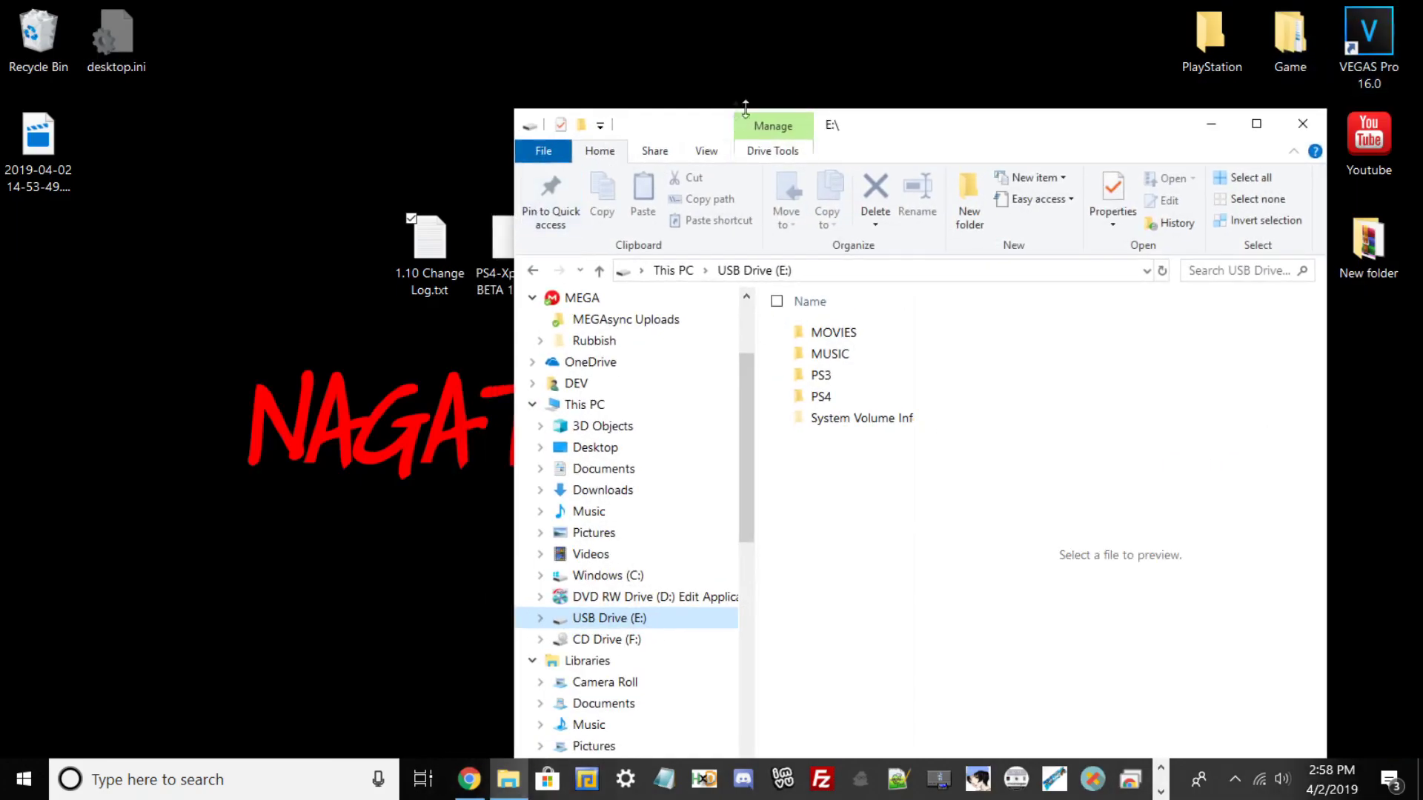
left_click_drag(741, 111, 855, 110)
left_click_drag(490, 268, 1164, 639)
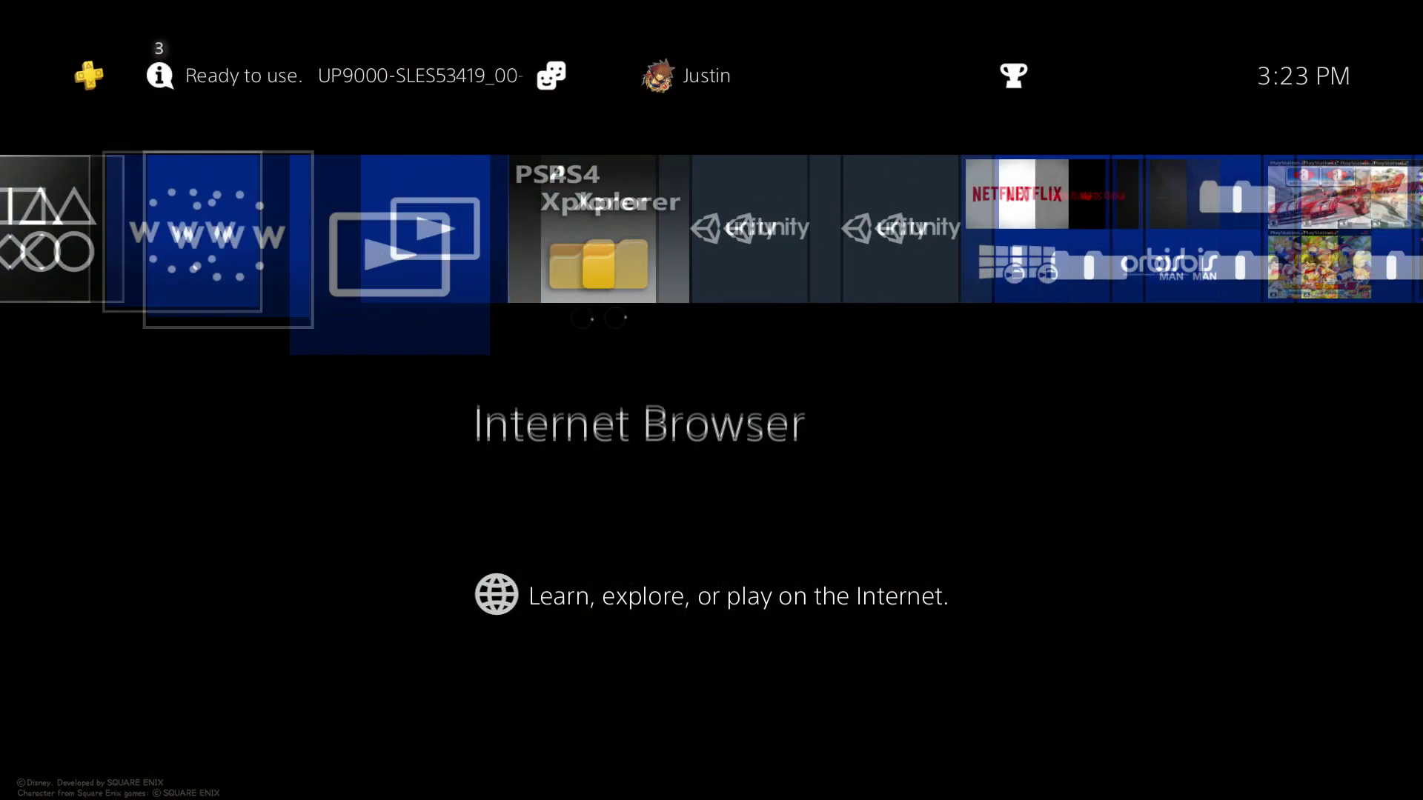
- Leave the browser for the PS4 home screen and open Settings
key("Right")
key("Right")
key("Right")
key("Left")
key("Up")
key("Right")
key("Left")
key("Return")
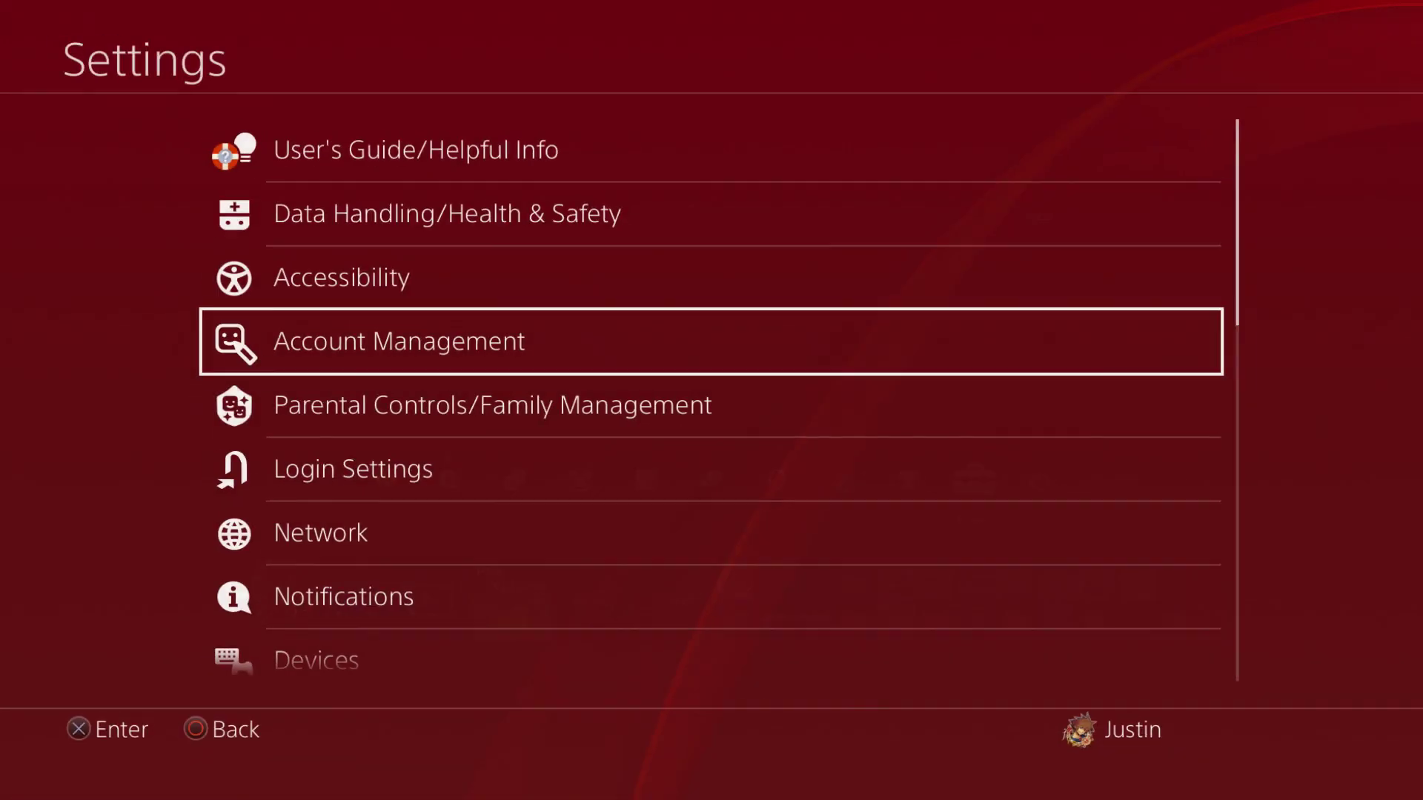
- Open ★Debug Settings > Game > Package Installer
key("Down")
key("Down")
key("Down")
key("Down")
key("Down")
key("Down")
key("Down")
key("Down")
key("Down")
key("Down")
key("Down")
key("Down")
key("Down")
key("Down")
key("Down")
key("Down")
key("Down")
key("Down")
key("Down")
key("Down")
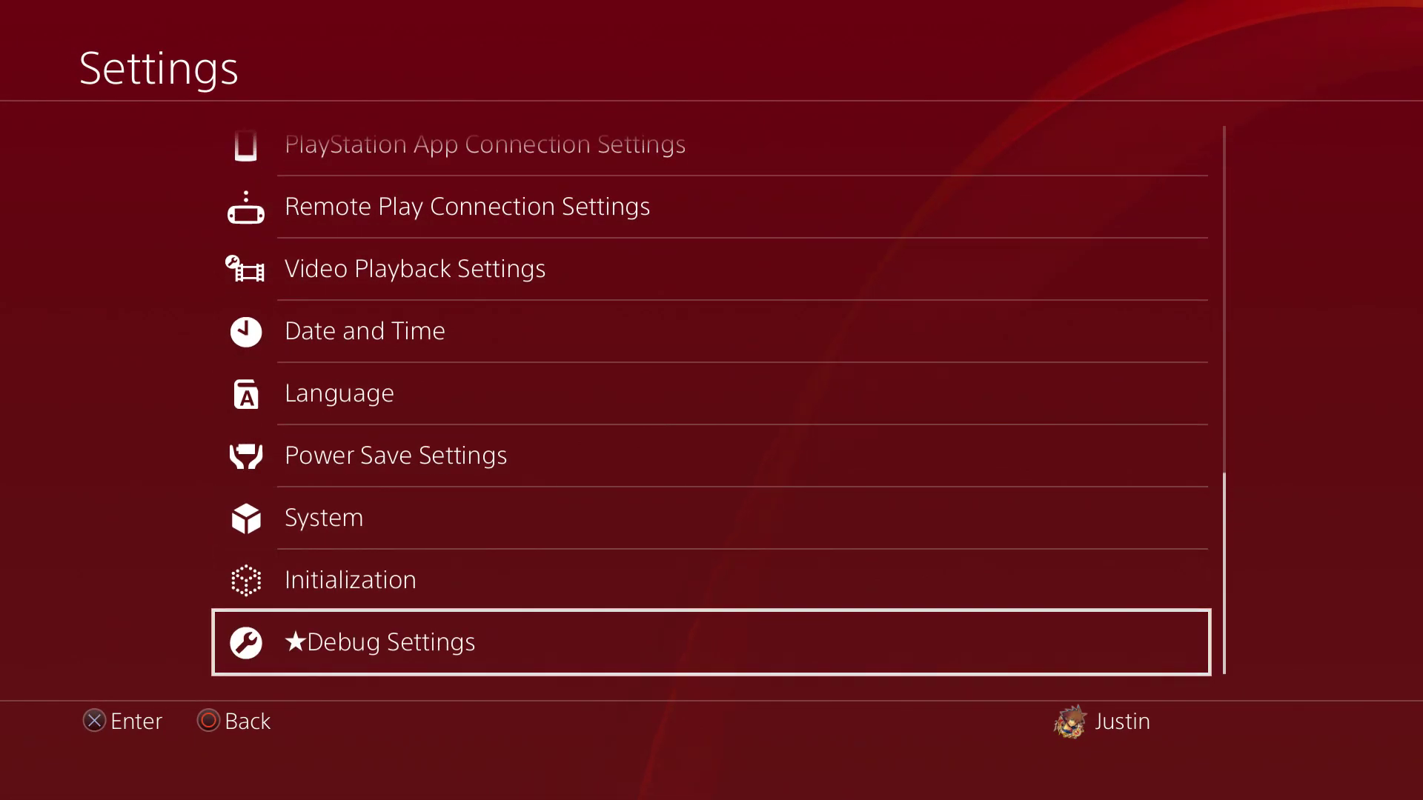
key("Return")
key("Return")
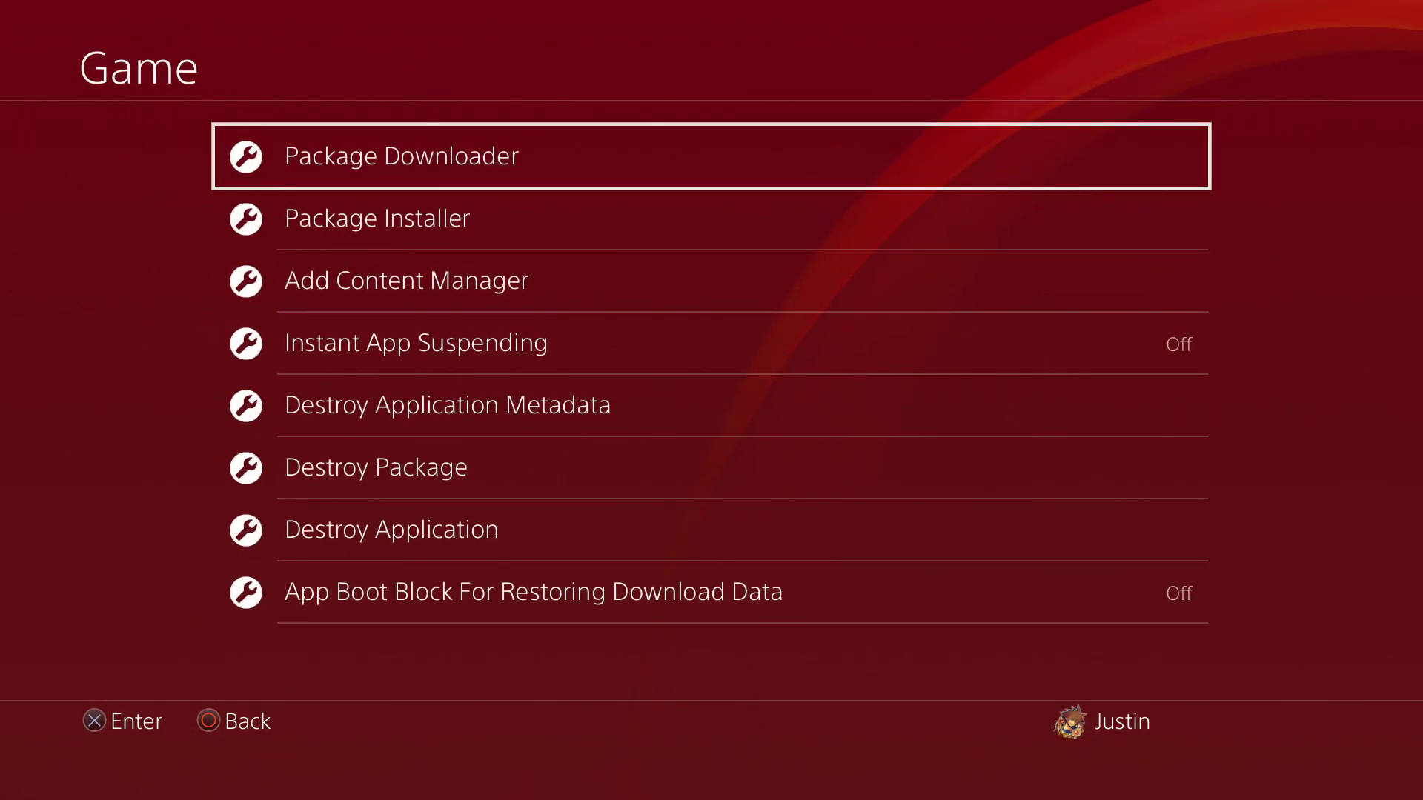
key("Down")
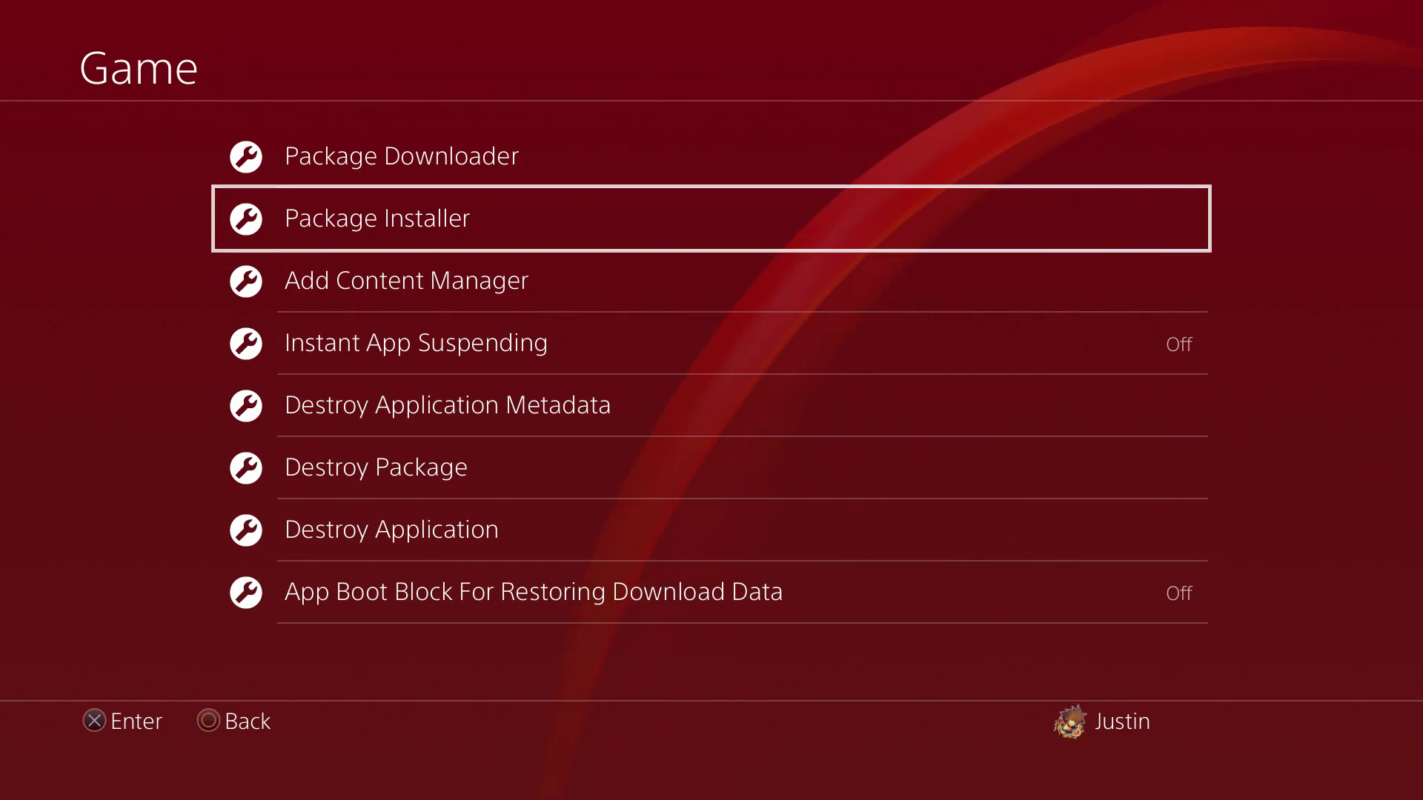
key("Return")
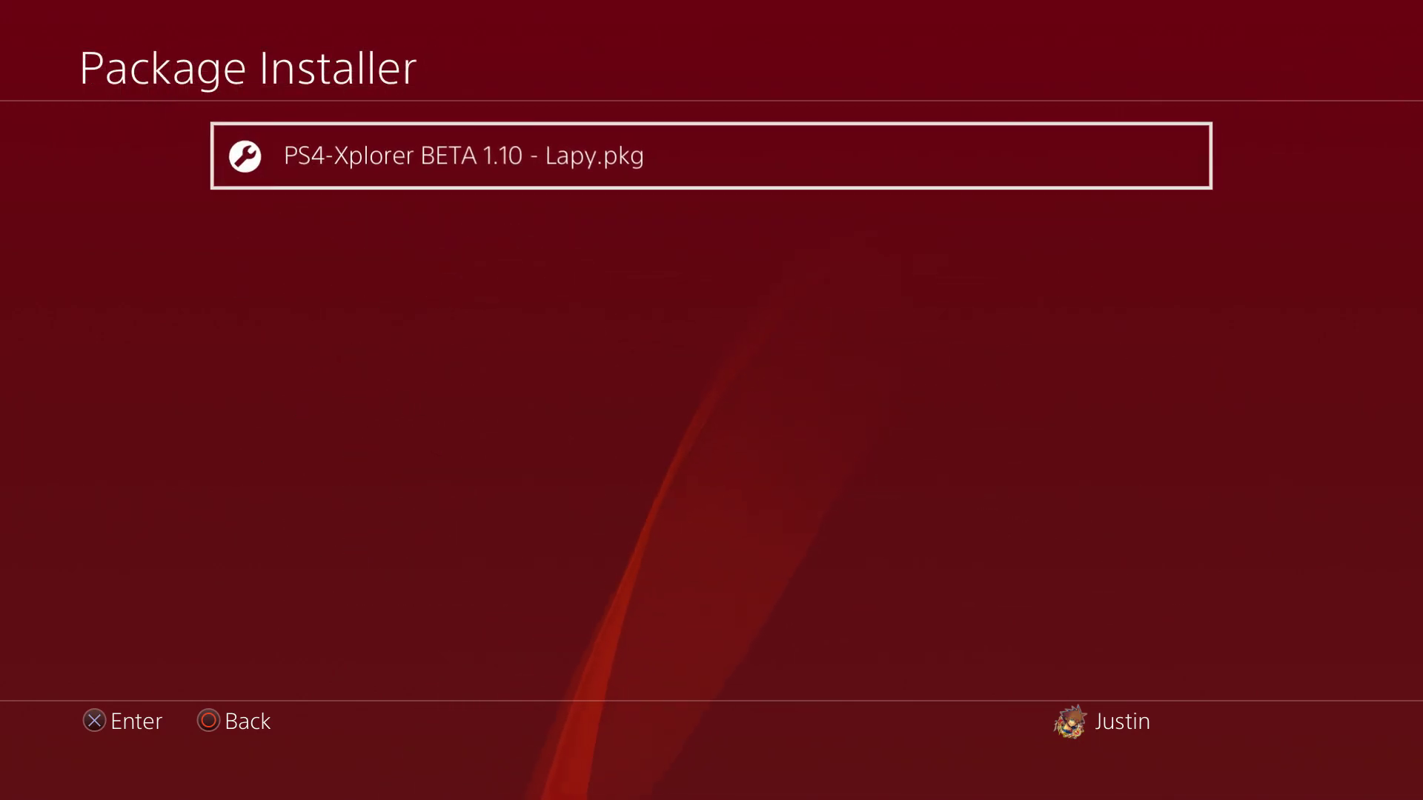
- Select PS4-Xplorer BETA 1.10 - Lapy.pkg and confirm reinstalling it
key("Return")
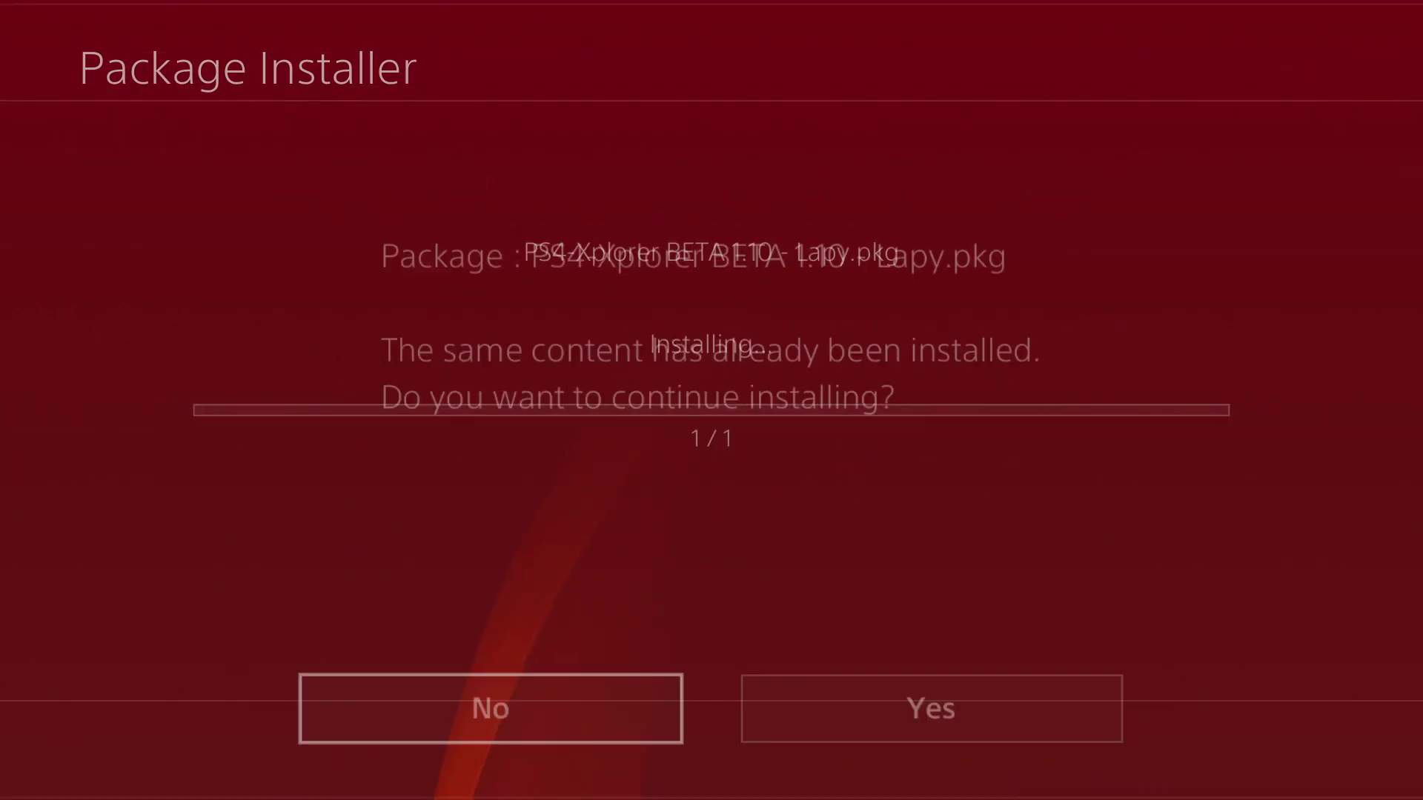
key("Right")
key("Return")
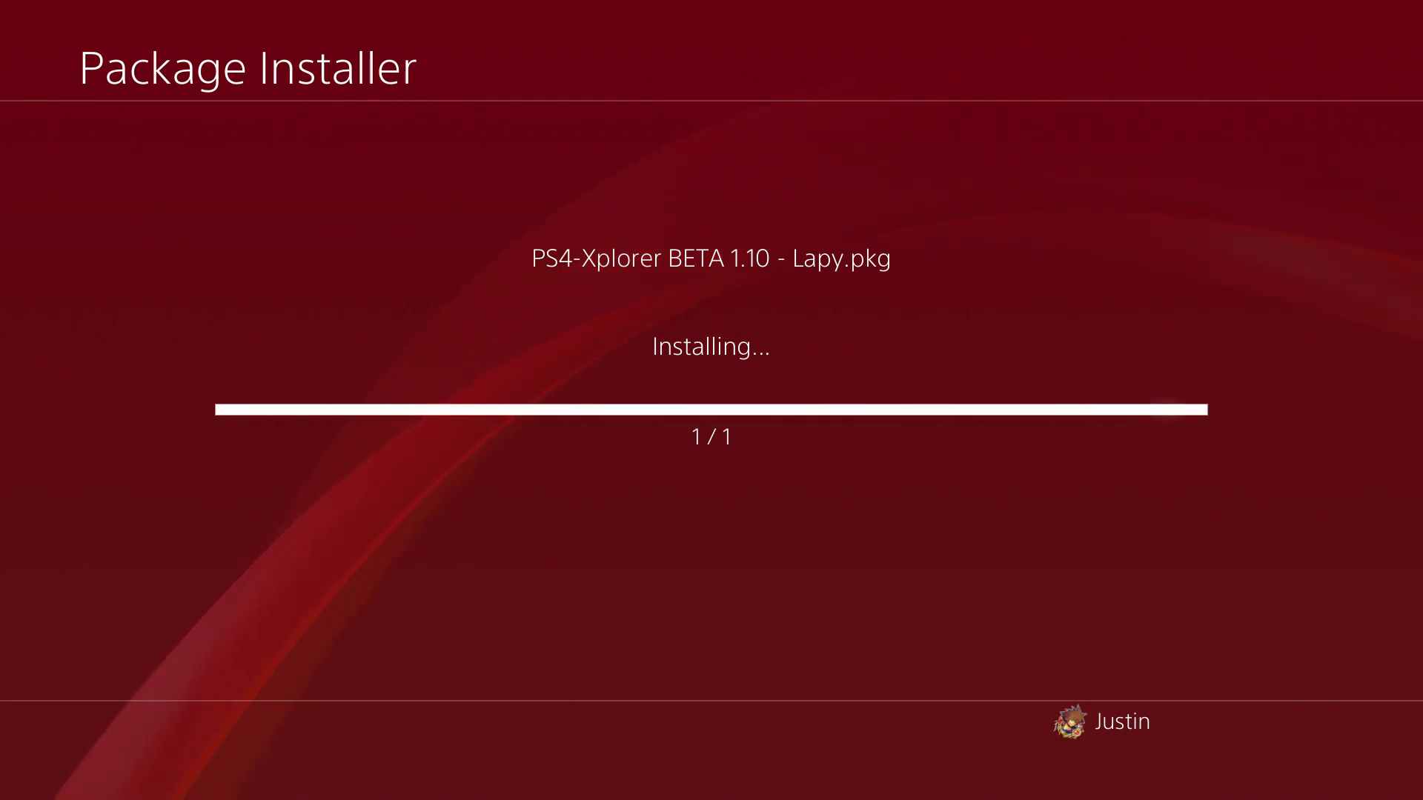
- Launch PS4 Xplorer from the home screen and move to postponing the system update
key("super")
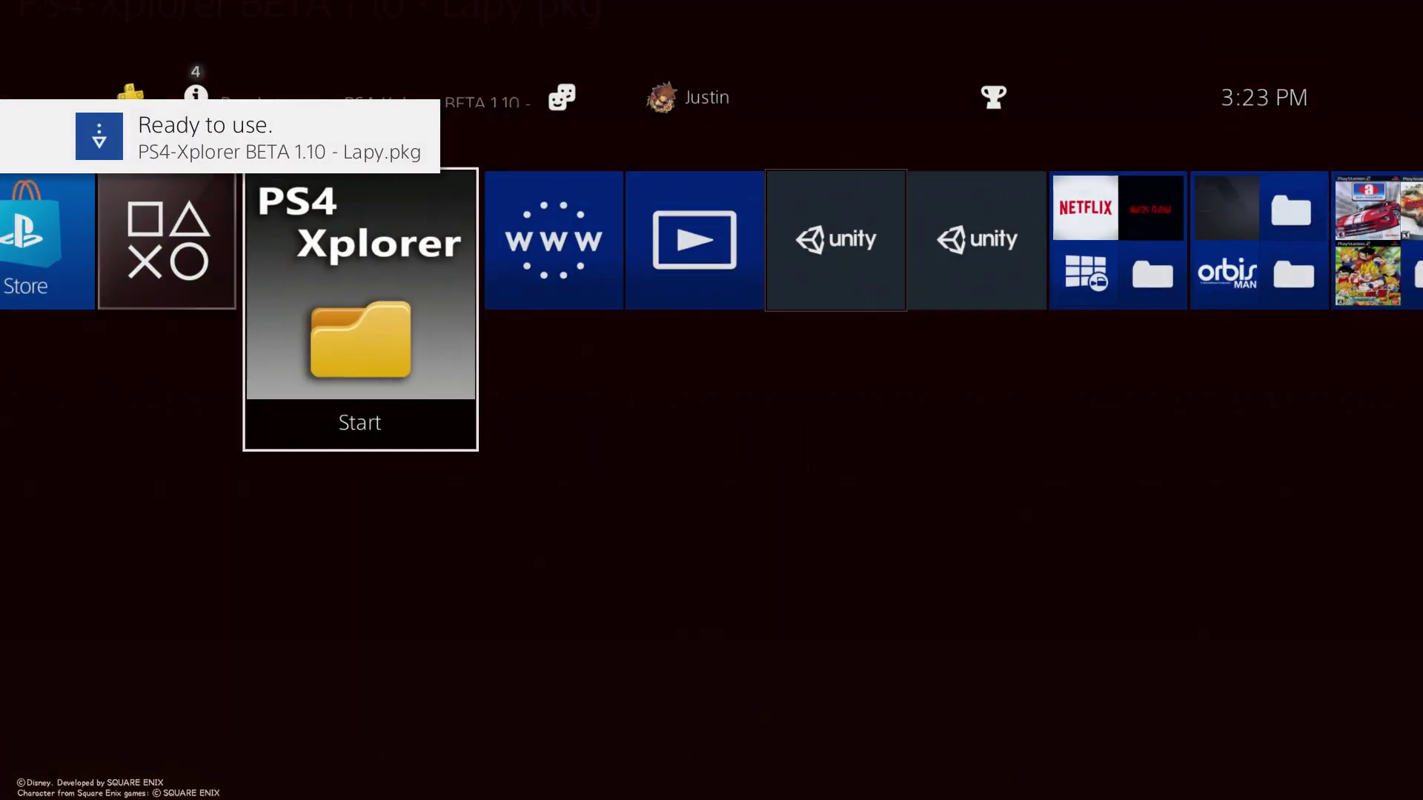
key("Right")
key("Left")
key("Return")
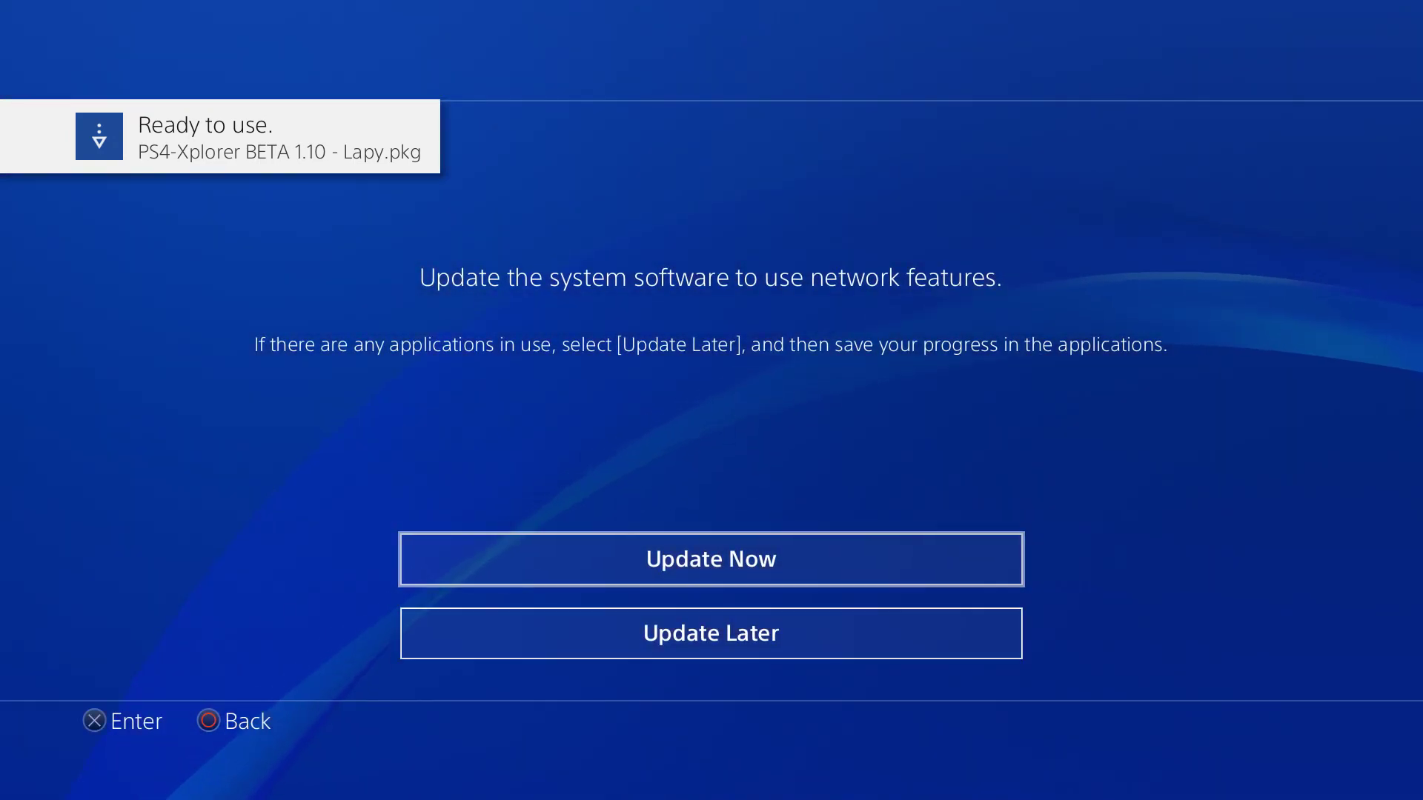
key("Down")
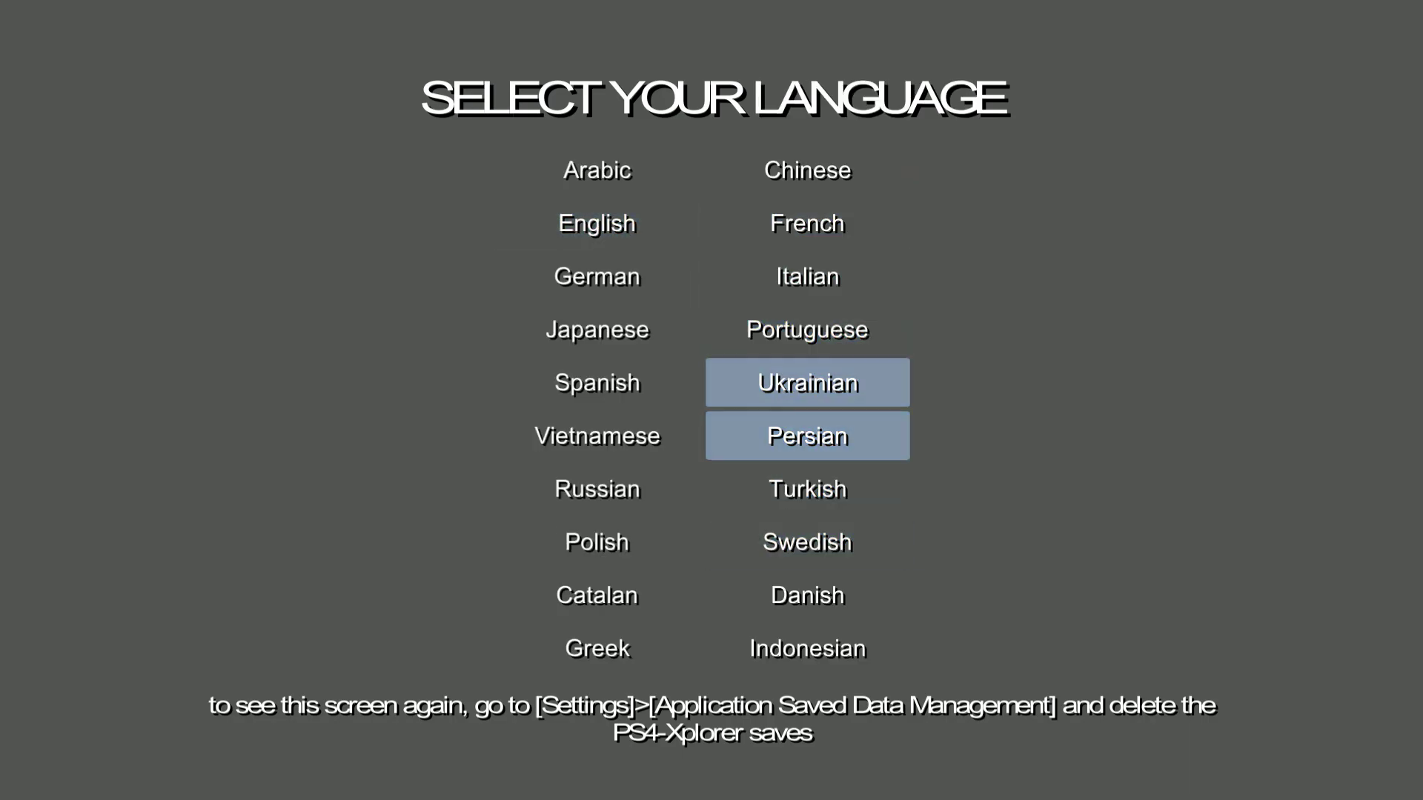
- Highlight English on the Select Your Language screen
key("Left")
- Confirm English, then view and close the controller button instructions overlay
key("Return")
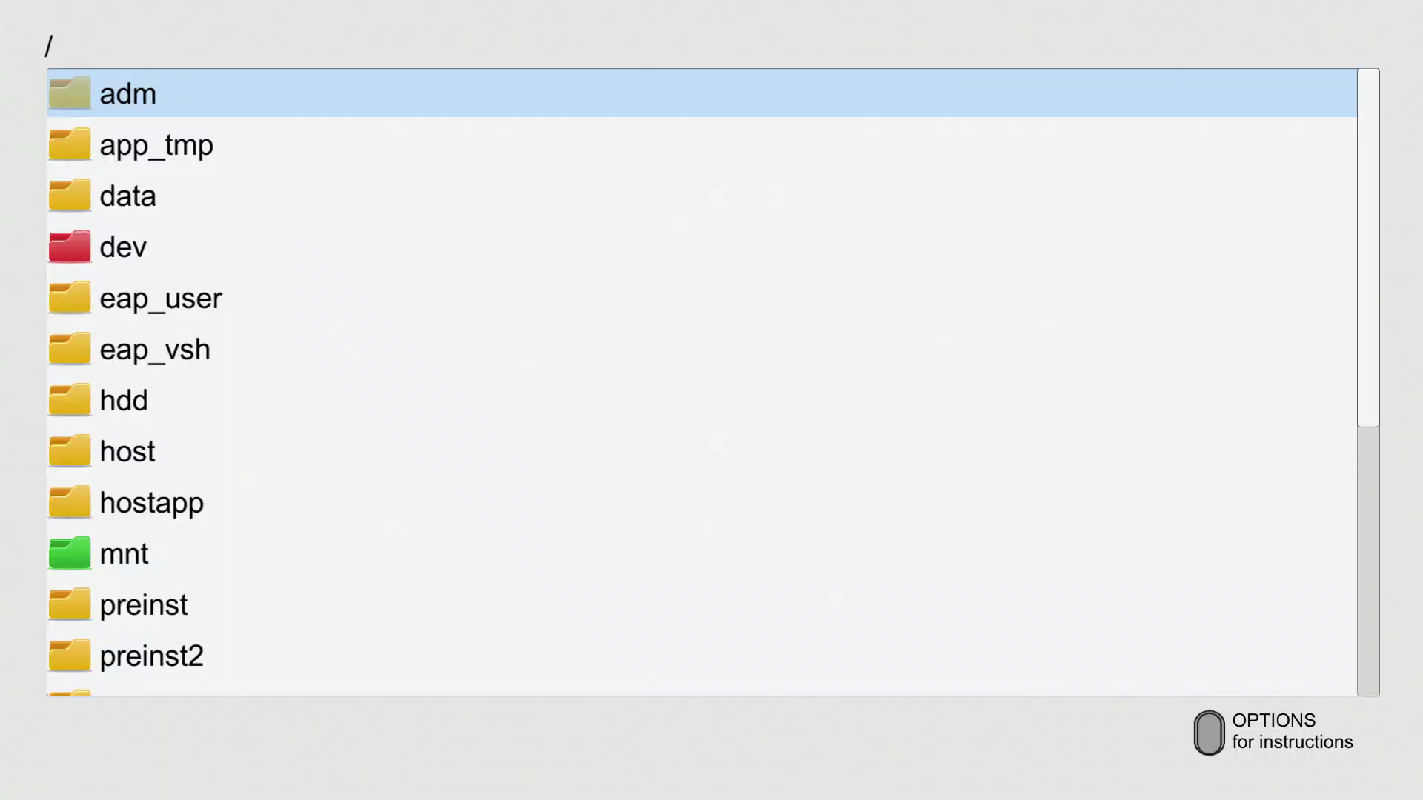
key("Down")
key("Down")
key("Down")
key("Down")
key("Down")
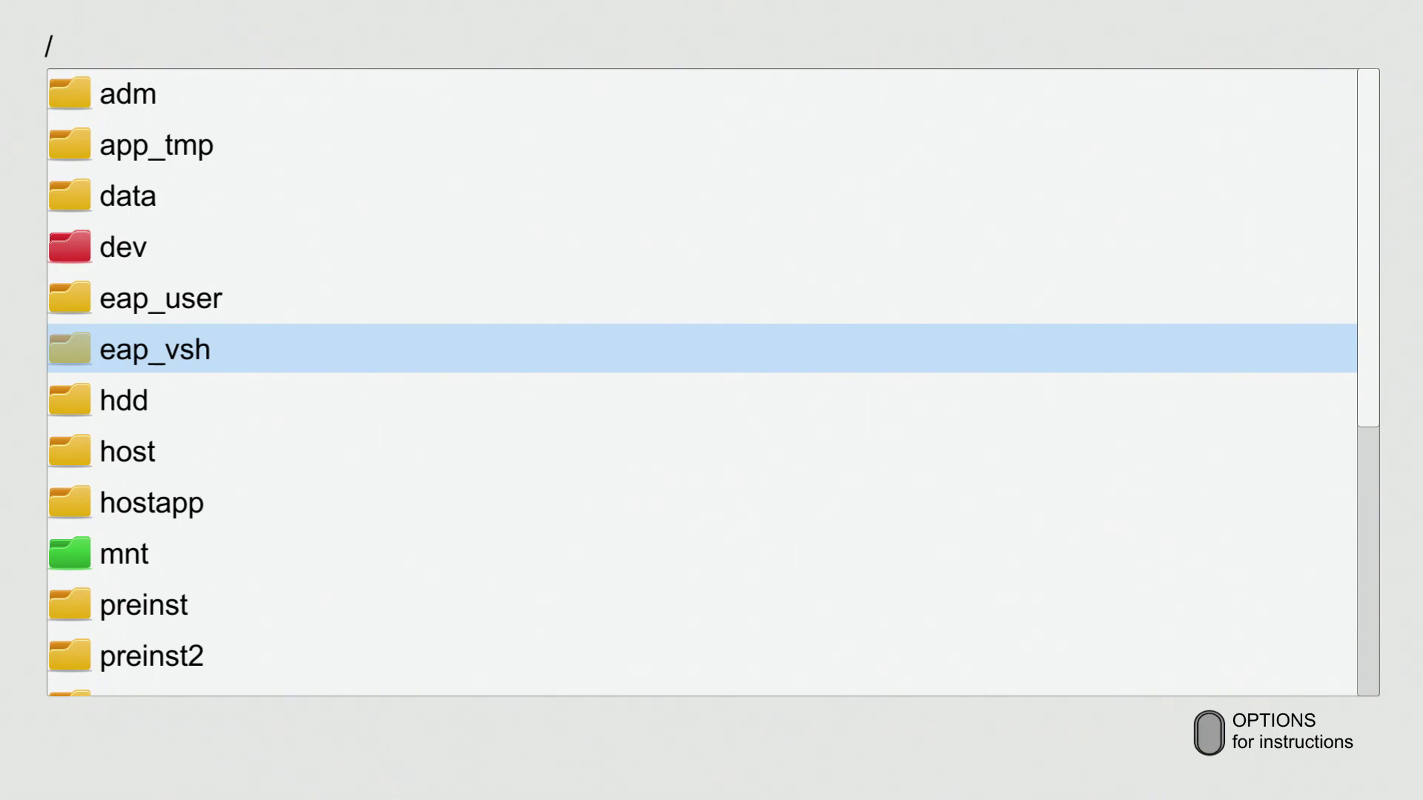
key("F1")
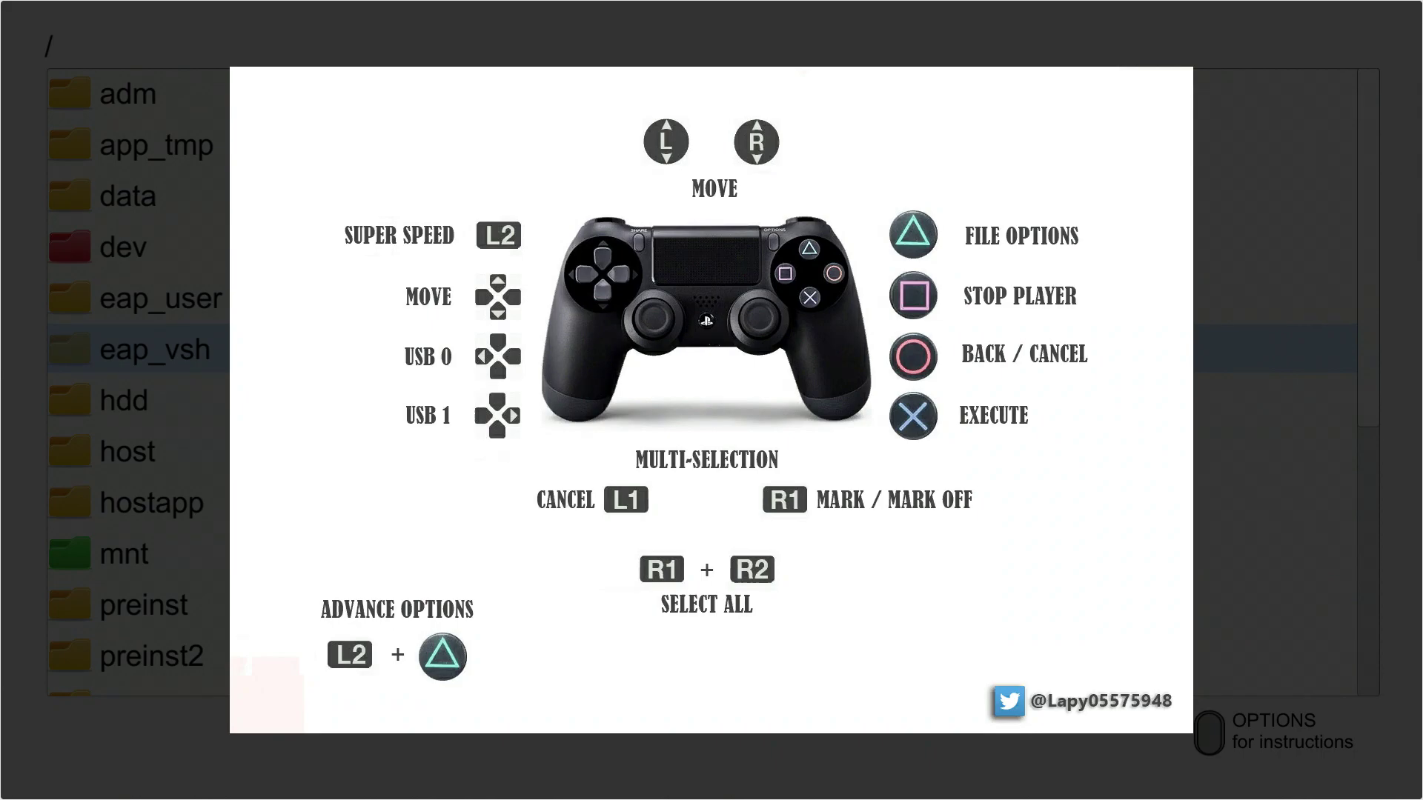
key("Escape")
- Browse the root folder list past dev, hostapp, system_tmp and usb
key("Down")
key("Down")
key("Up")
key("Up")
key("Up")
key("Up")
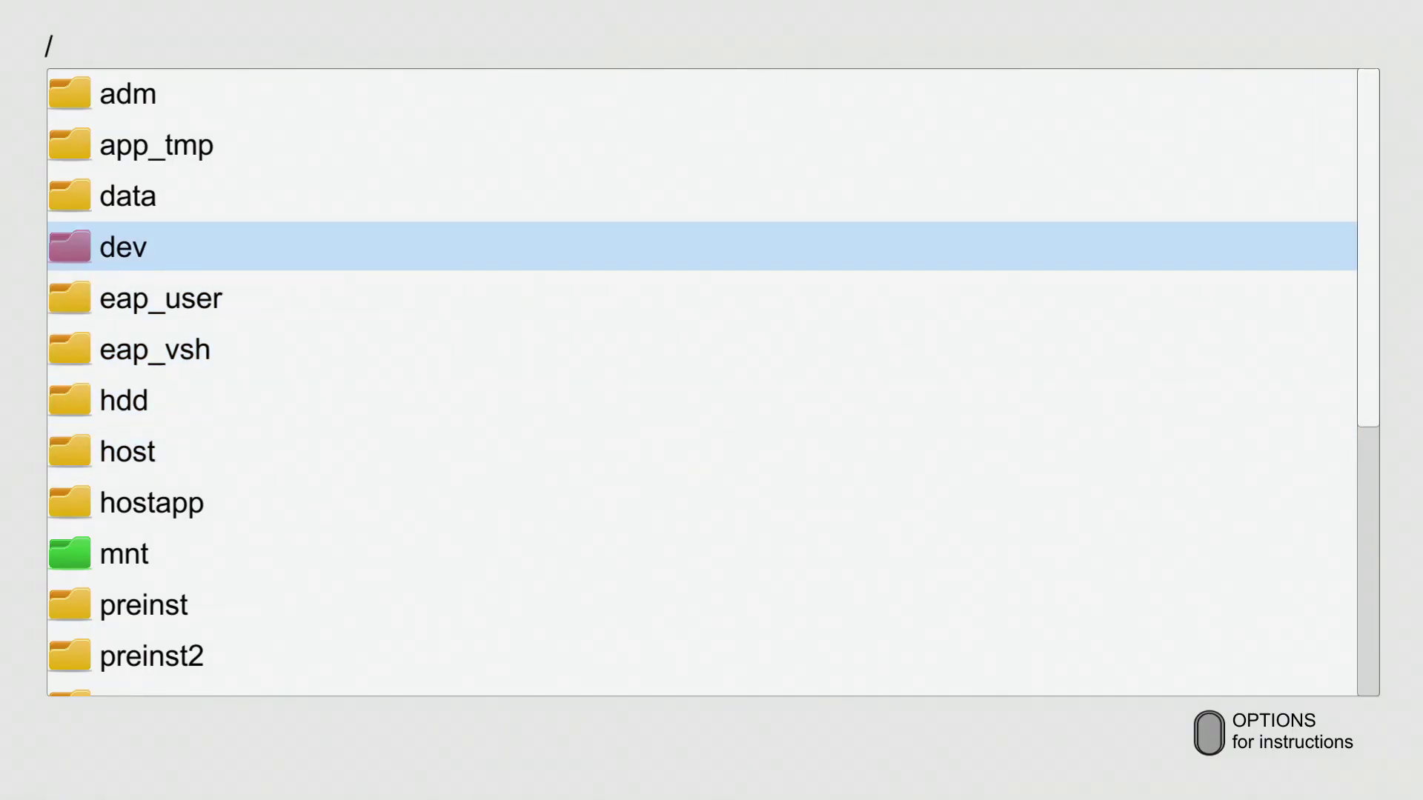
key("Up")
key("Down")
key("Down")
key("Down")
key("Down")
key("Down")
key("Down")
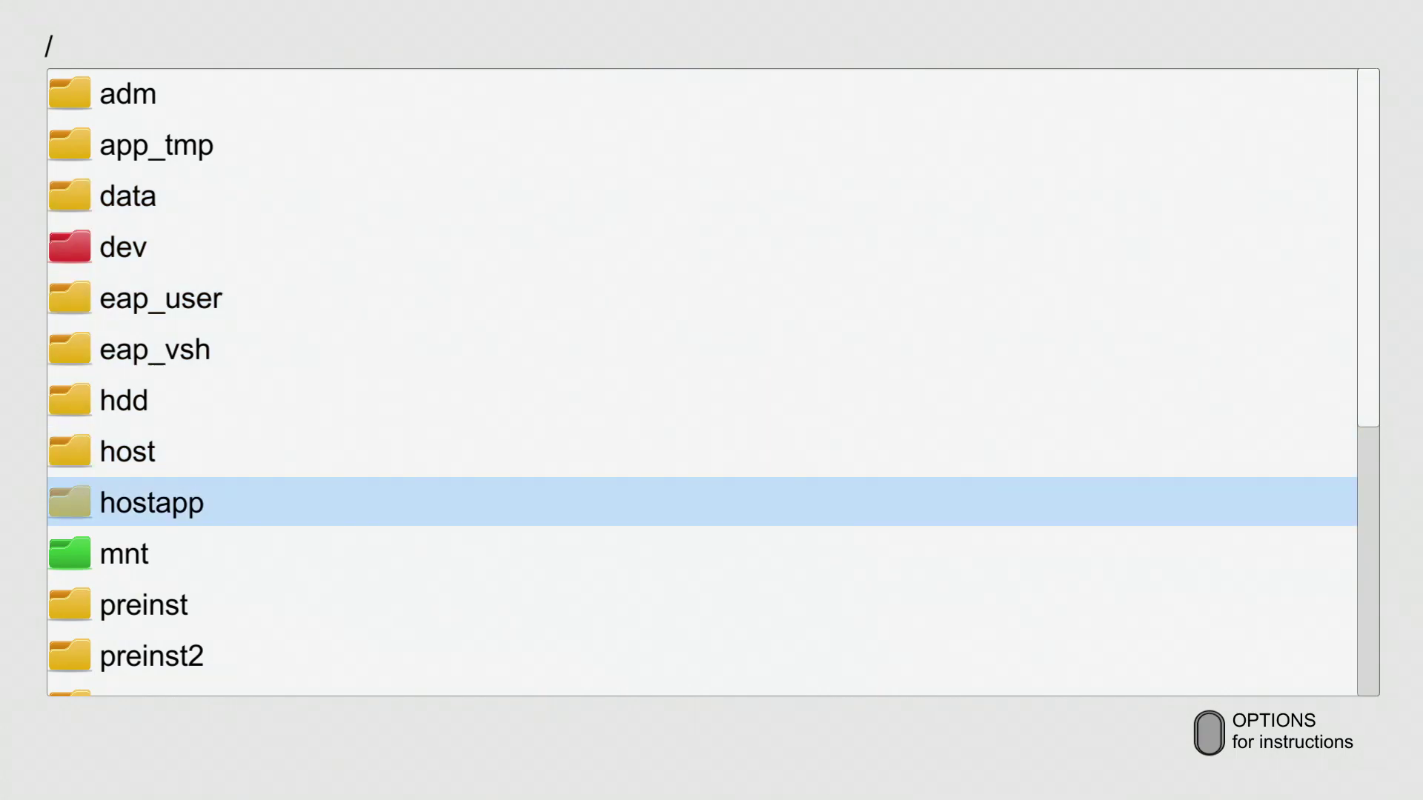
key("Down")
key("Down")
key("Down")
key("Down")
key("Down")
key("Down")
key("Down")
key("Down")
key("Down")
key("Down")
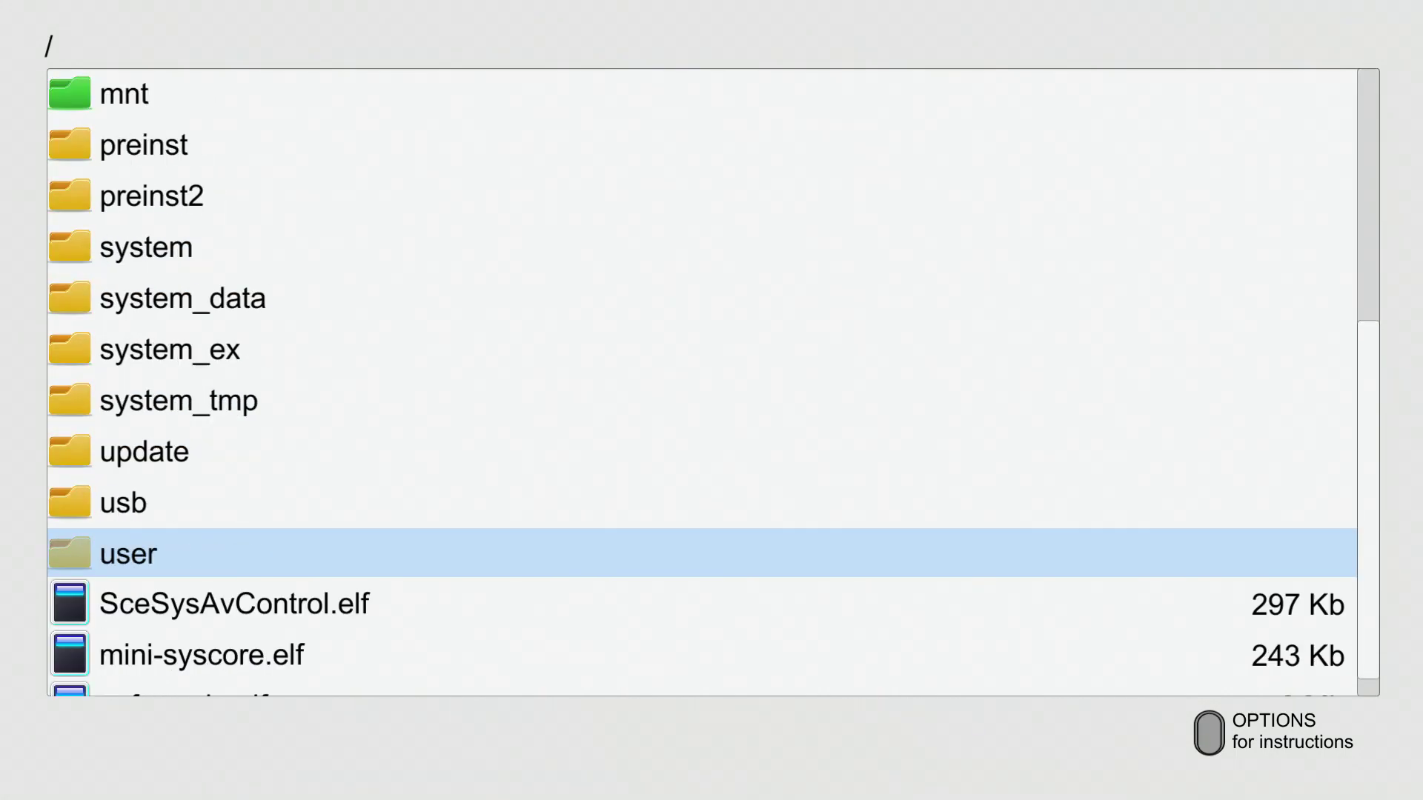
key("Up")
key("Up")
key("Up")
key("Down")
key("Up")
key("Down")
key("Down")
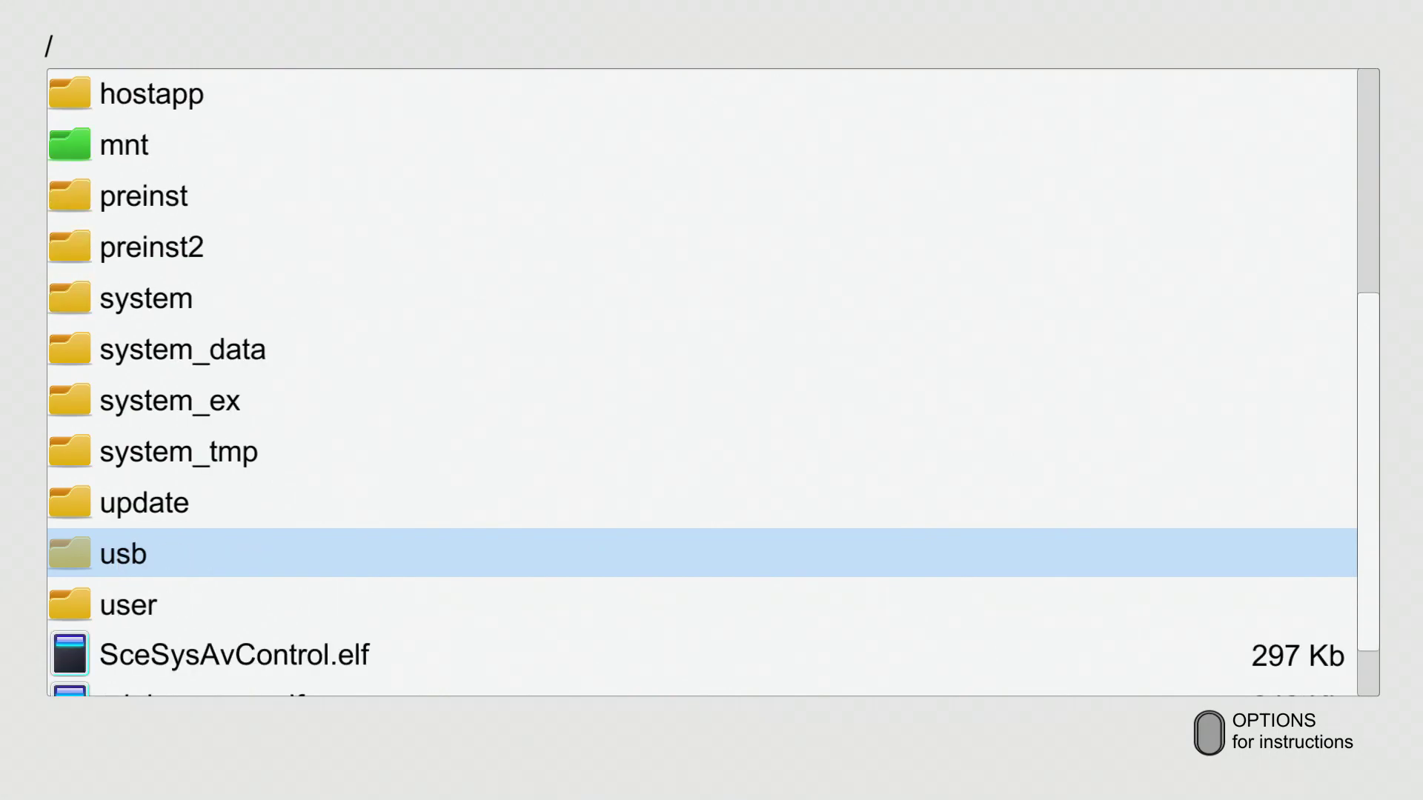
key("Up")
key("Up")
key("Up")
key("Up")
key("Up")
key("Up")
key("Up")
key("Up")
key("Up")
key("Up")
key("Up")
key("Up")
key("Up")
key("Up")
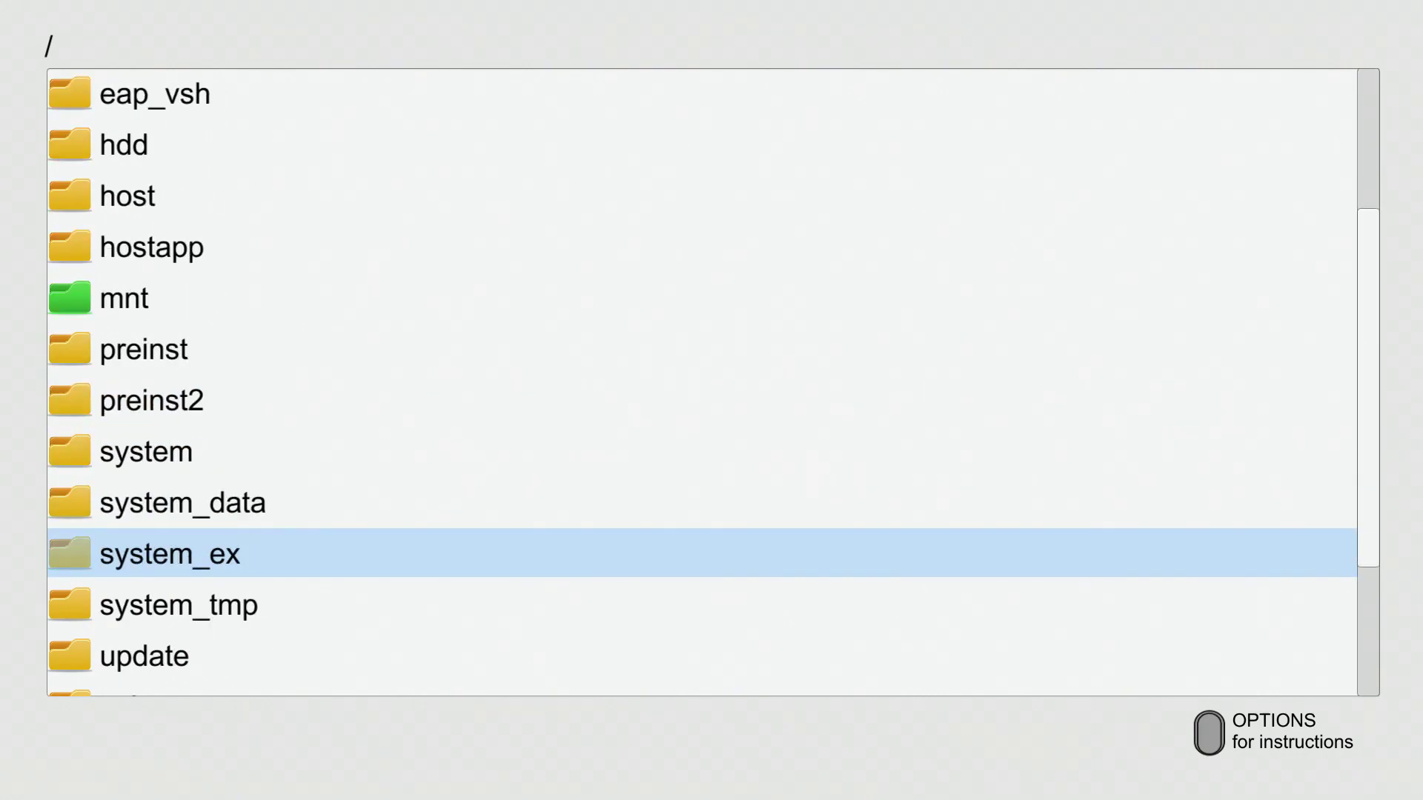
- Open user > app > CUSA00007 to list app.json, app.pbm, app.pkg and app.xml
key("Down")
key("Return")
key("Down")
key("Return")
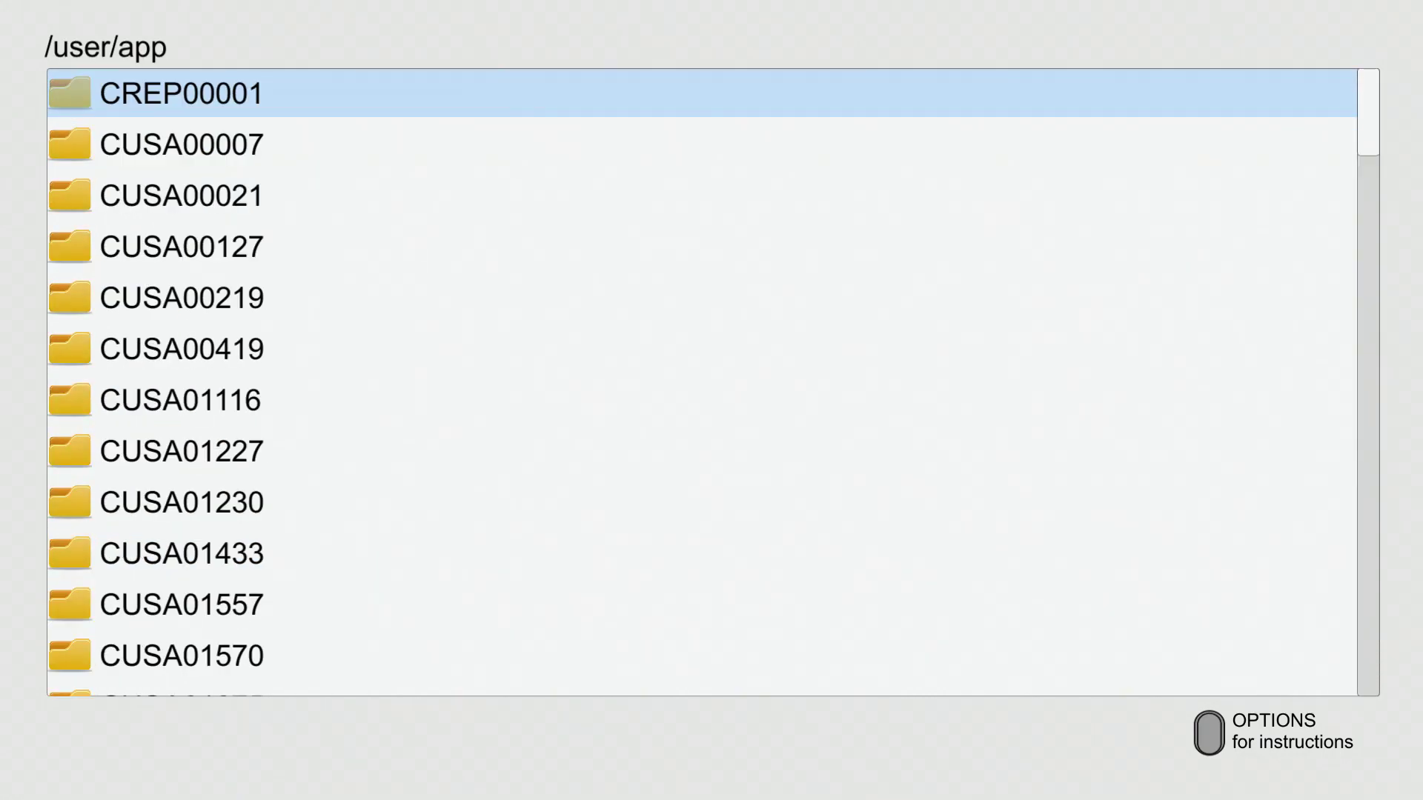
key("Down")
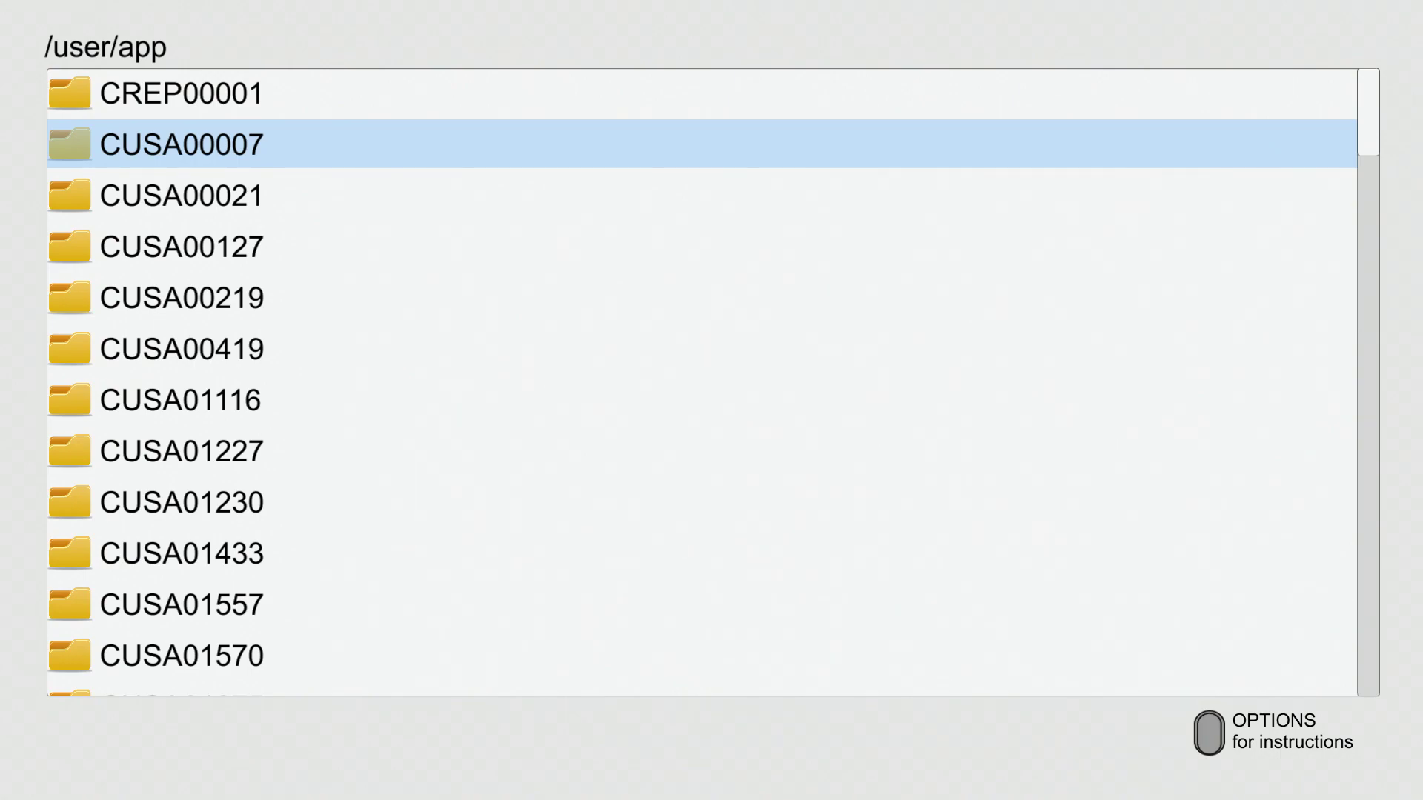
key("Return")
key("Down")
key("Down")
key("Down")
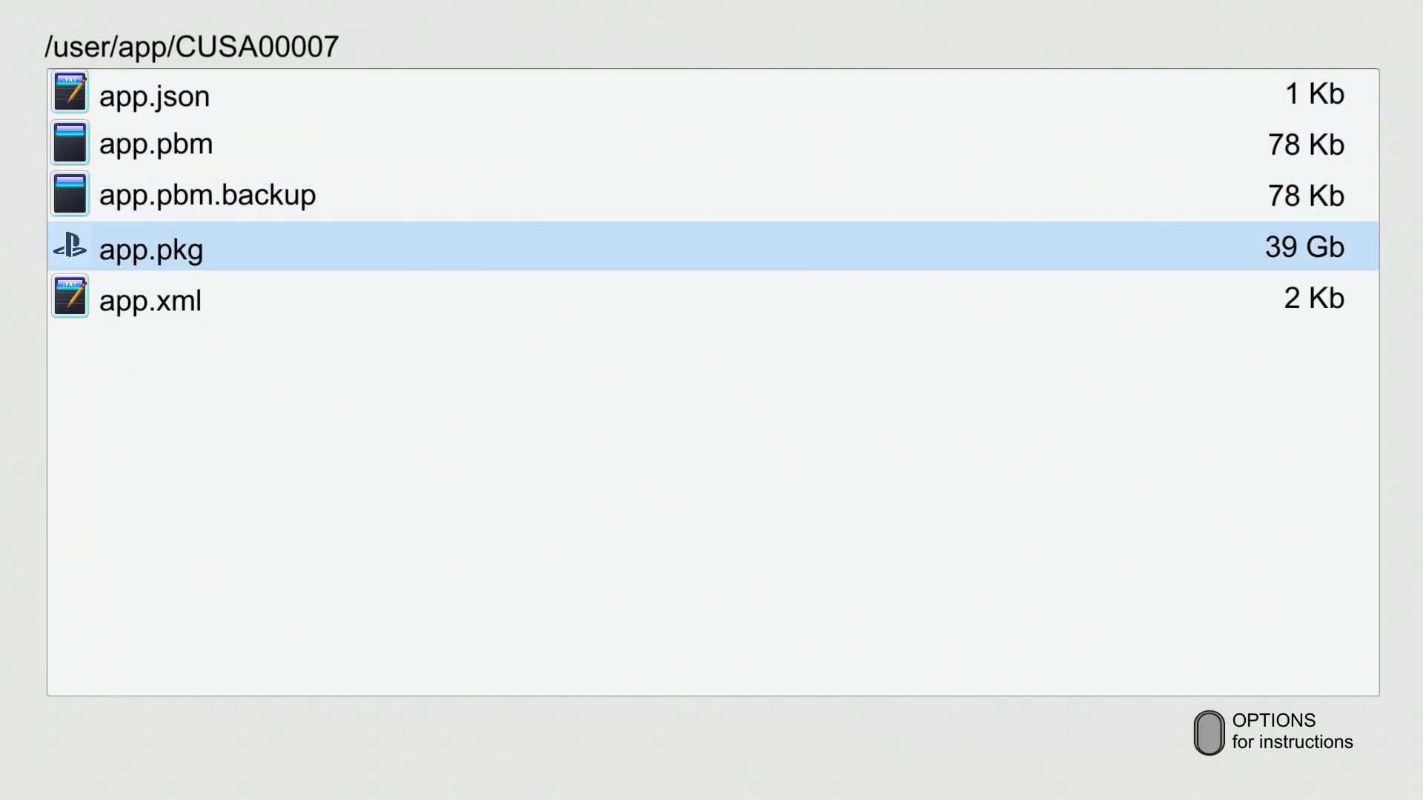
- View app.pkg's info popup with the NBA 2K14 cover and split-file metadata, then close it
key("Return")
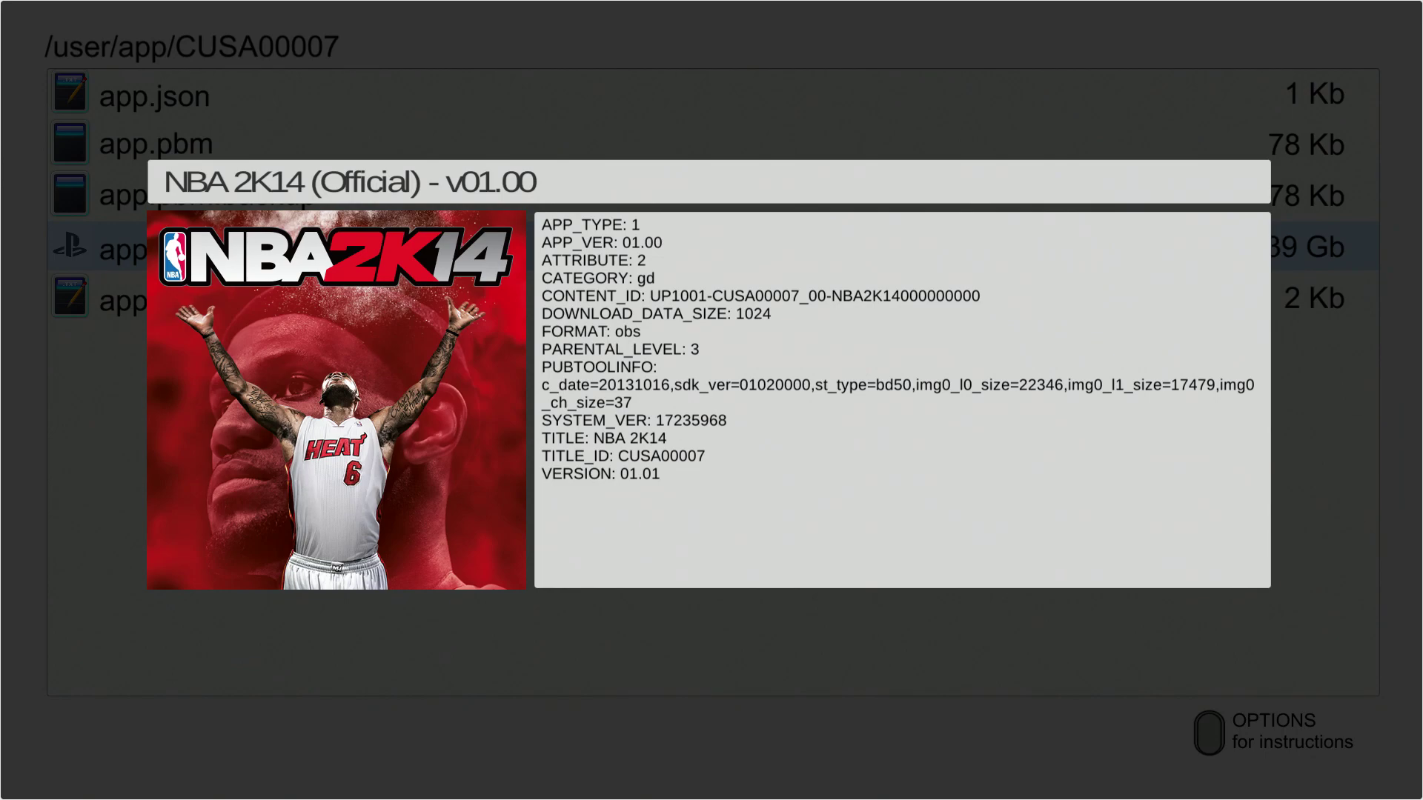
key("Escape")
- Preview app.json and app.xml as text, then return to app.pkg
key("Up")
key("Up")
key("Up")
key("Return")
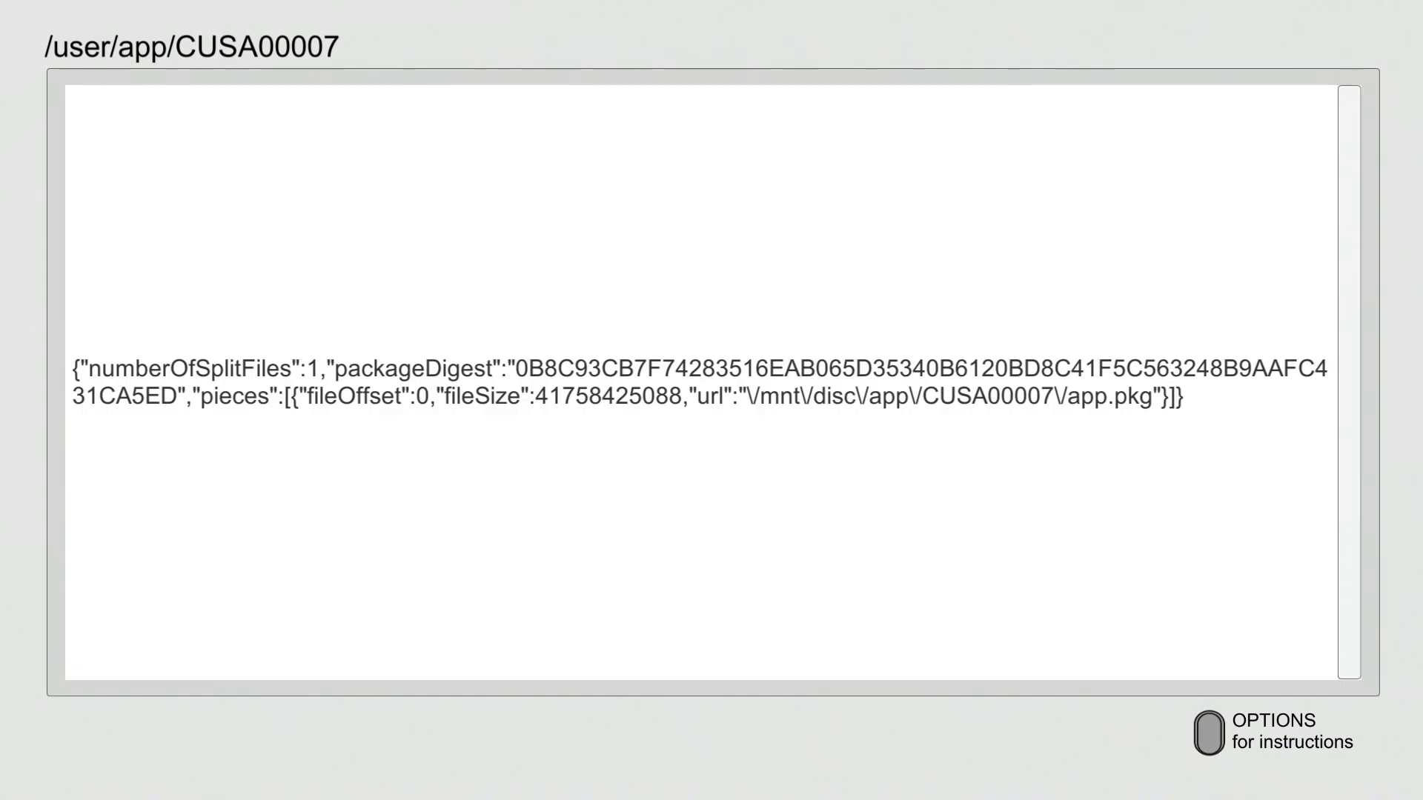
key("Escape")
key("Down")
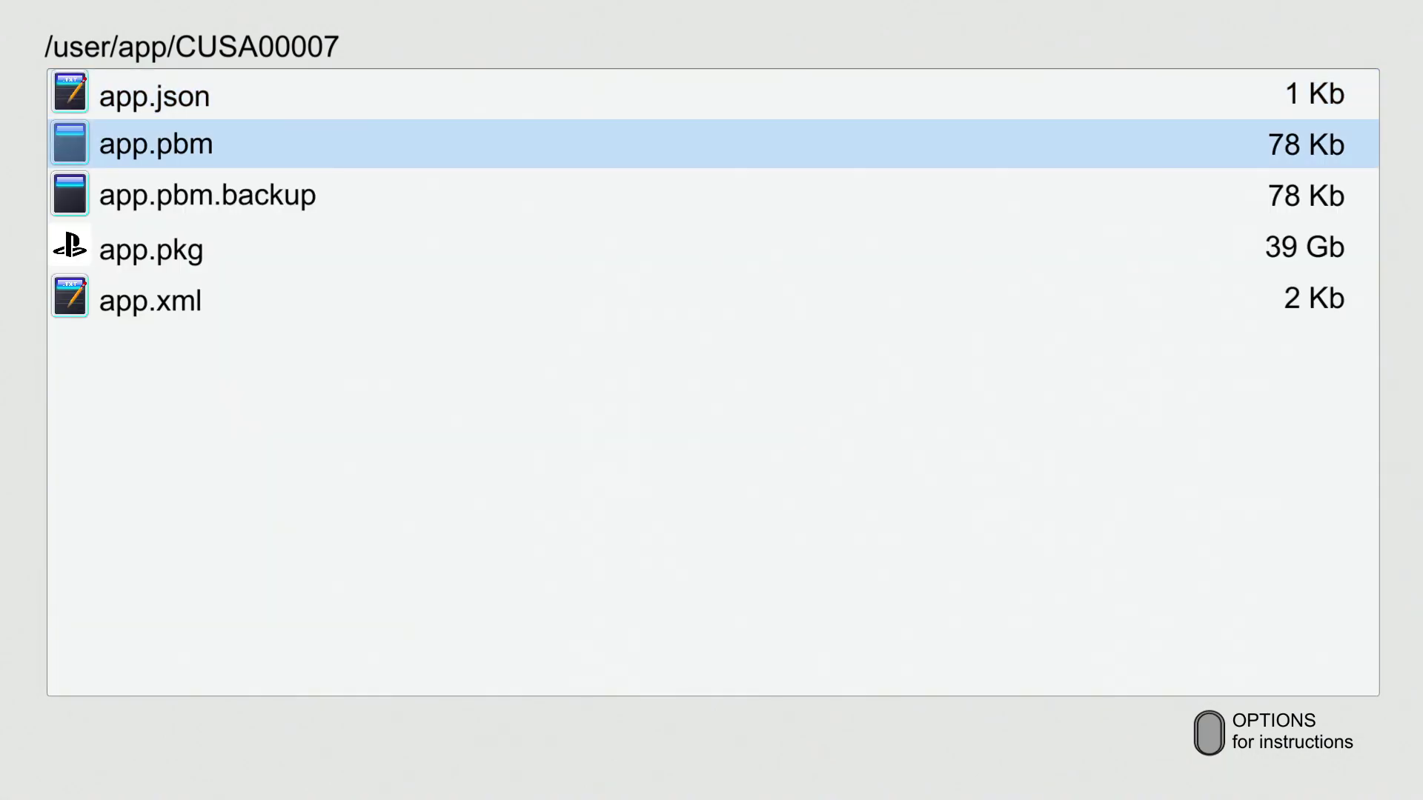
key("Down")
key("Down")
key("Down")
key("Return")
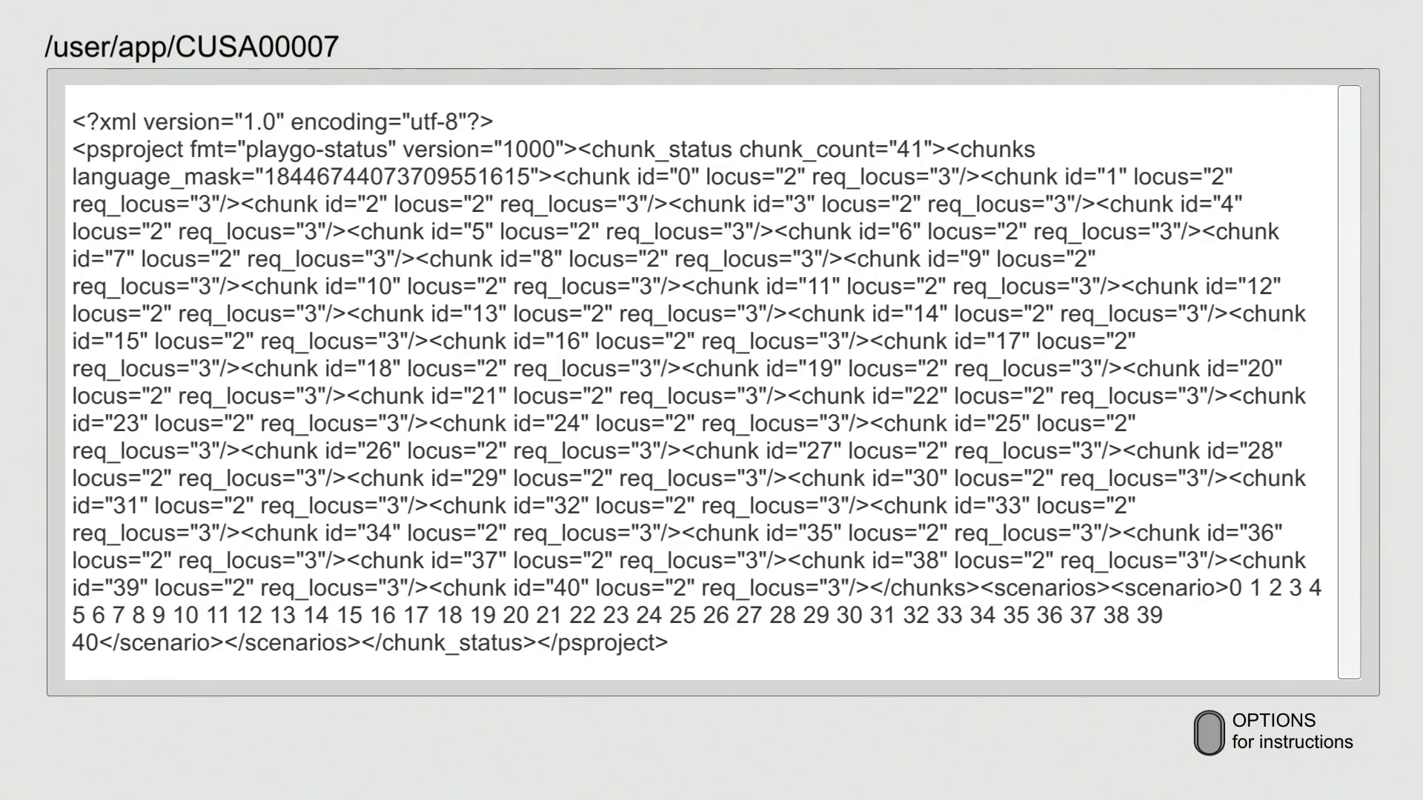
key("Escape")
key("Up")
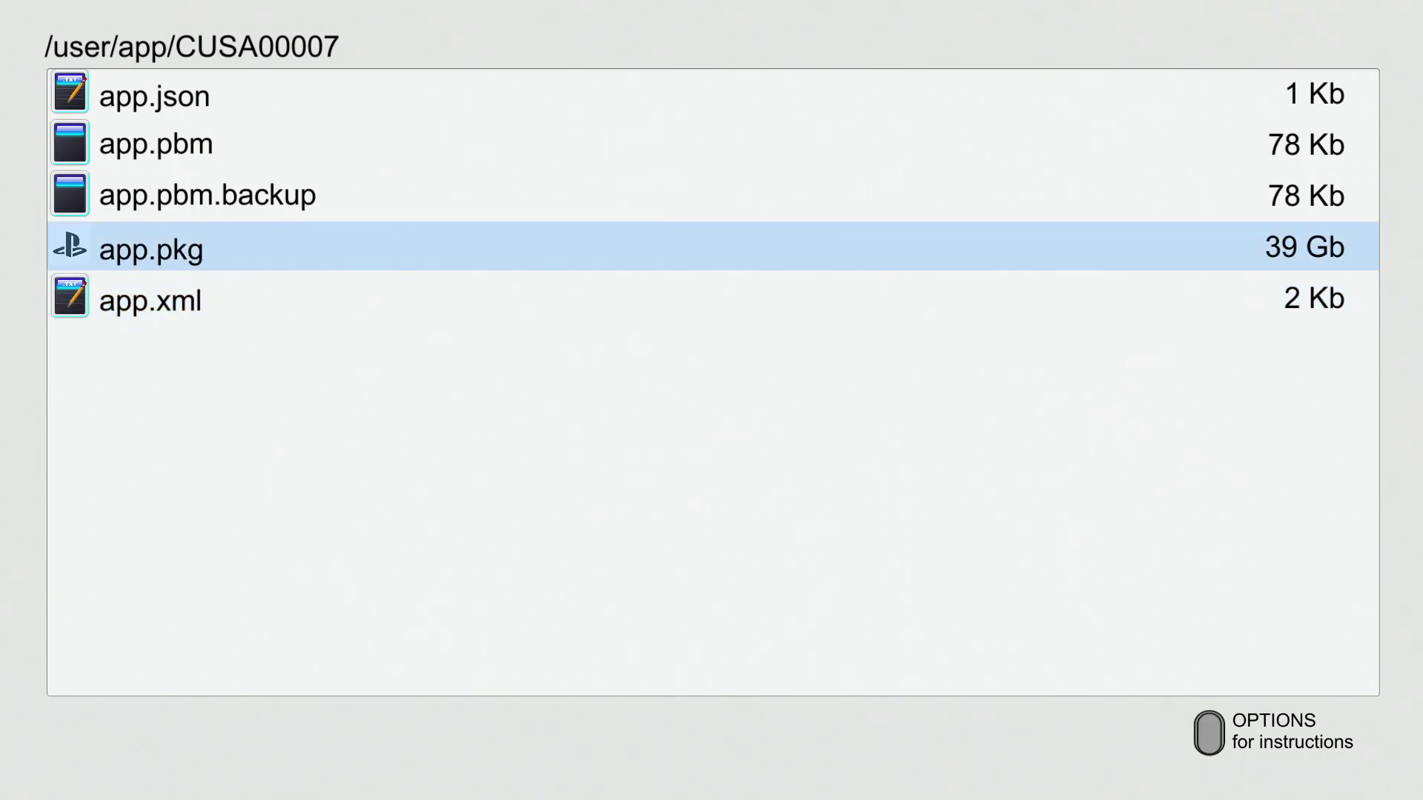
- Check the controller instructions and copy app.pkg from its file options
key("F1")
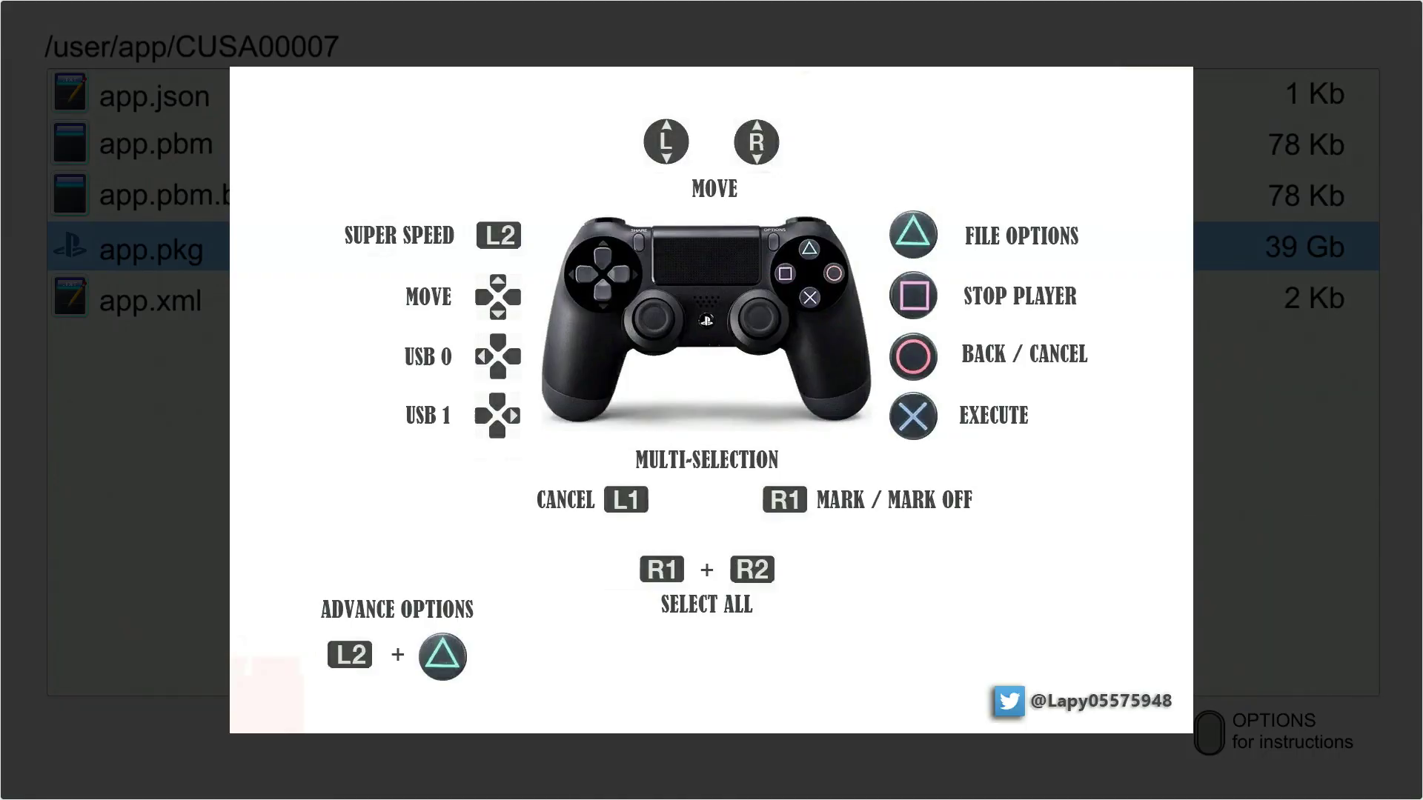
key("Escape")
key("Return")
key("Down")
key("Down")
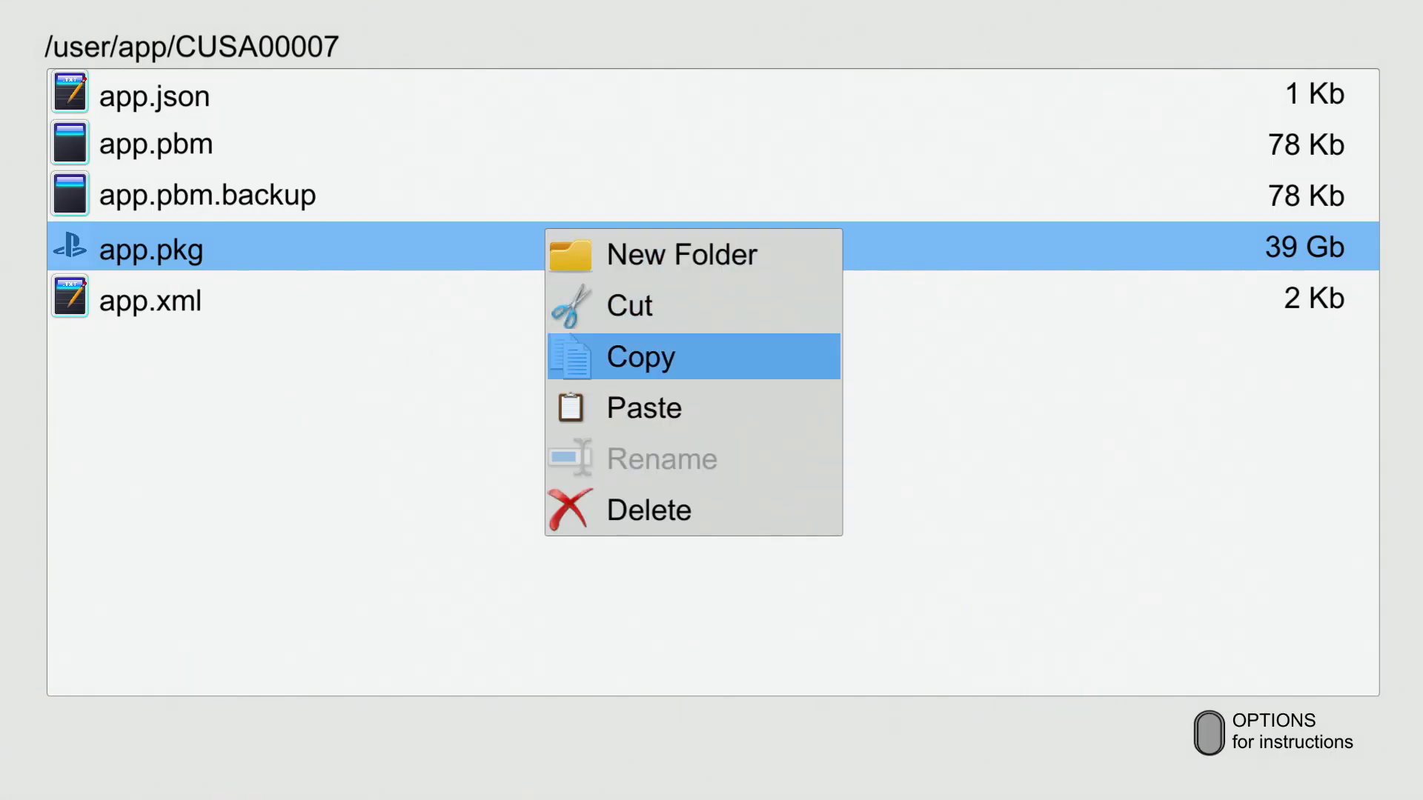
key("Return")
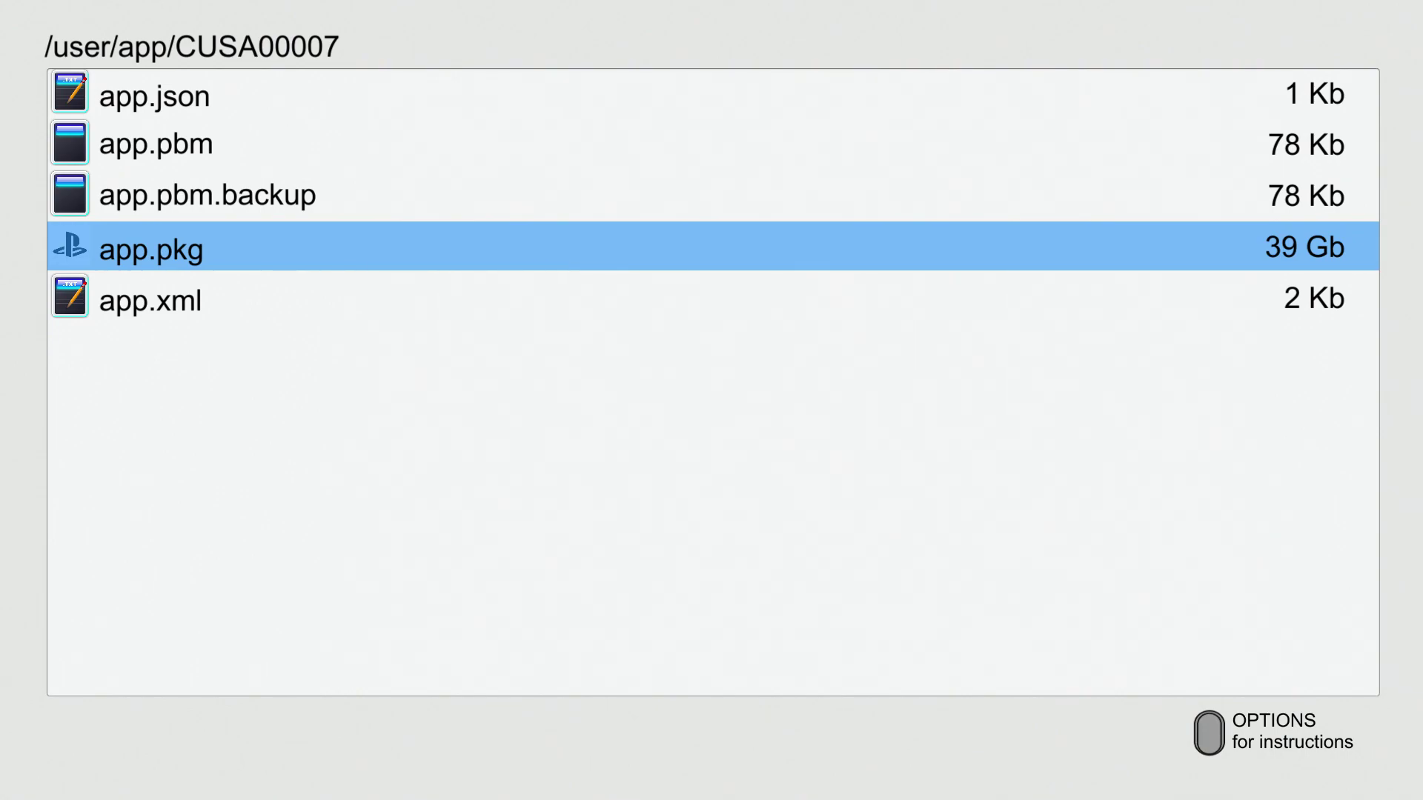
- Go up to /user/app and open the CUSA00127 game folder
key("BackSpace")
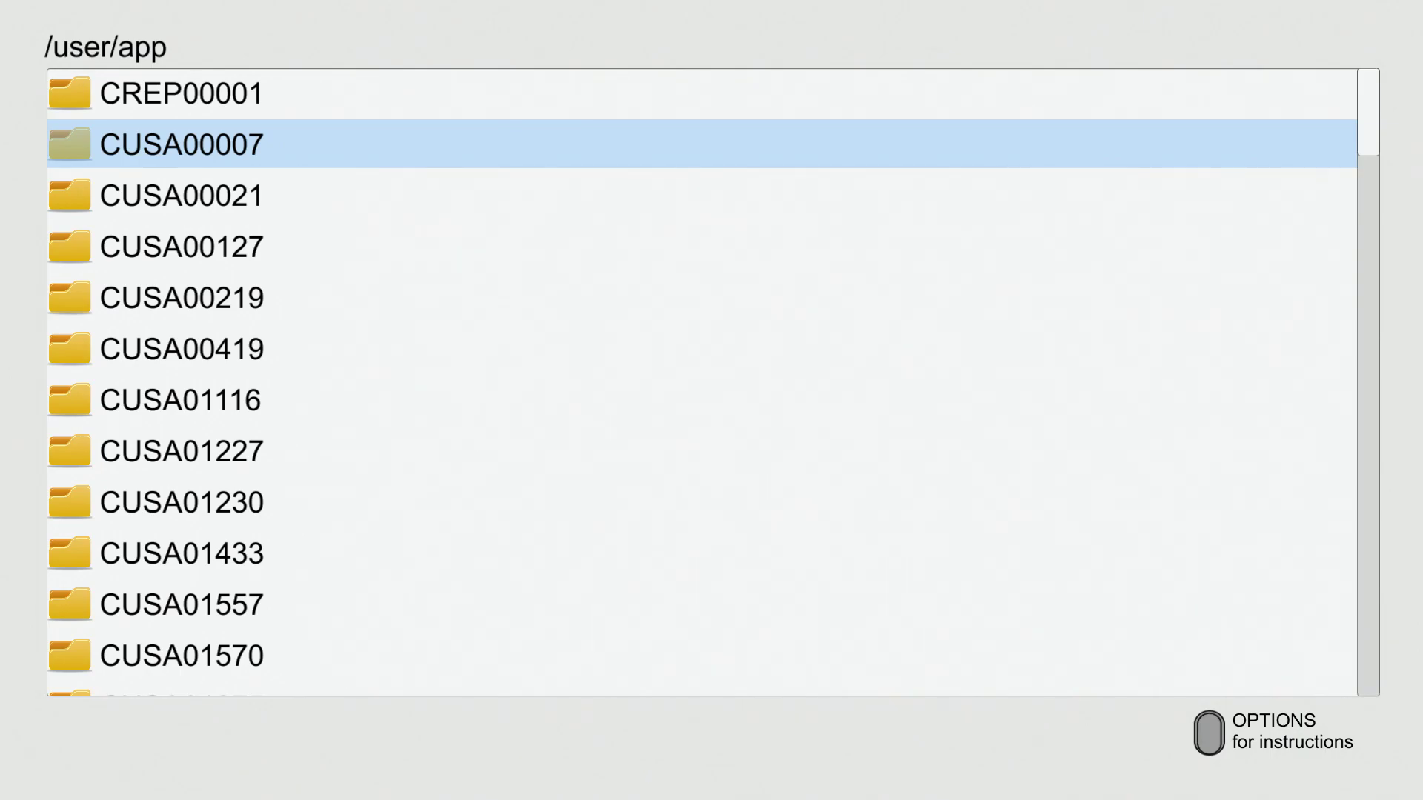
key("Down")
key("Down")
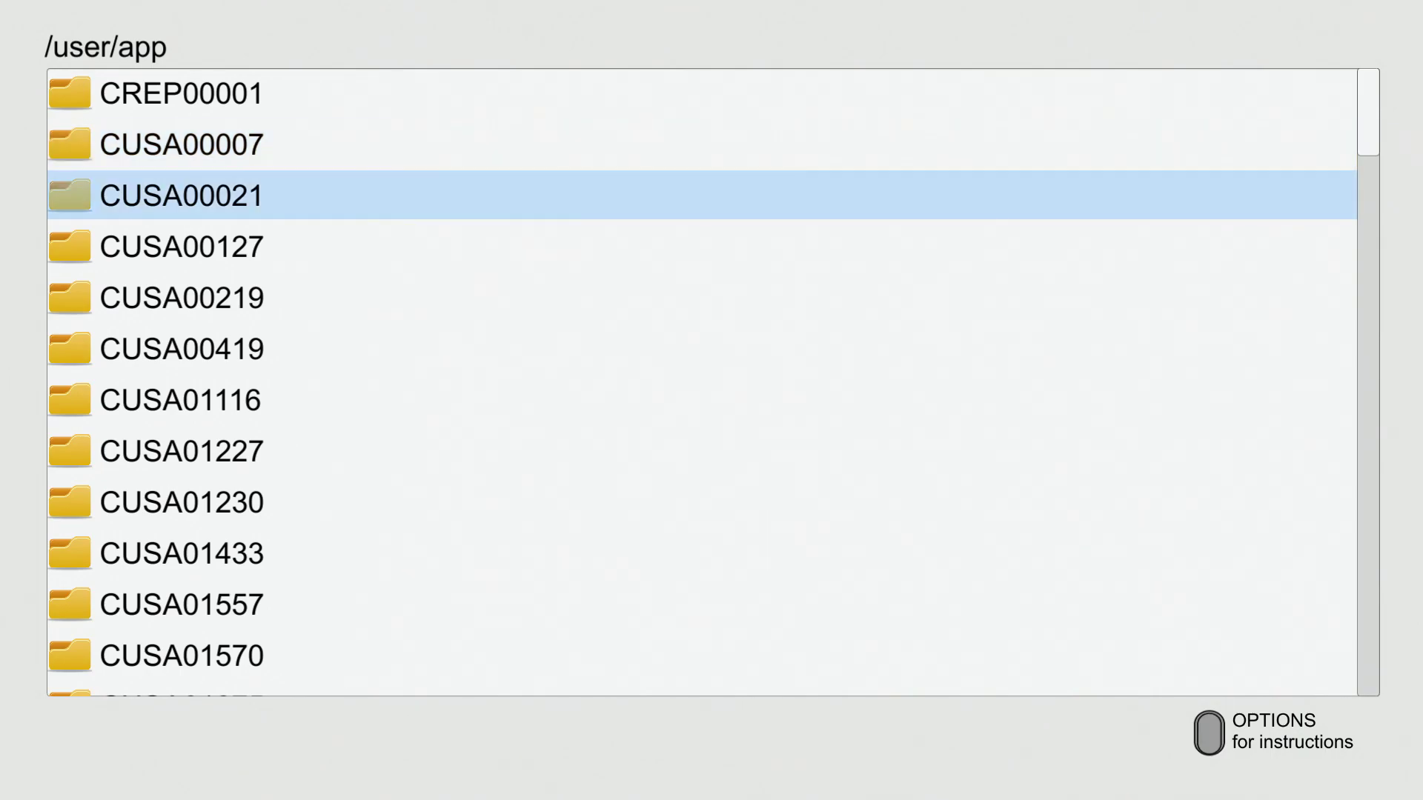
key("Return")
key("Down")
key("Down")
key("Down")
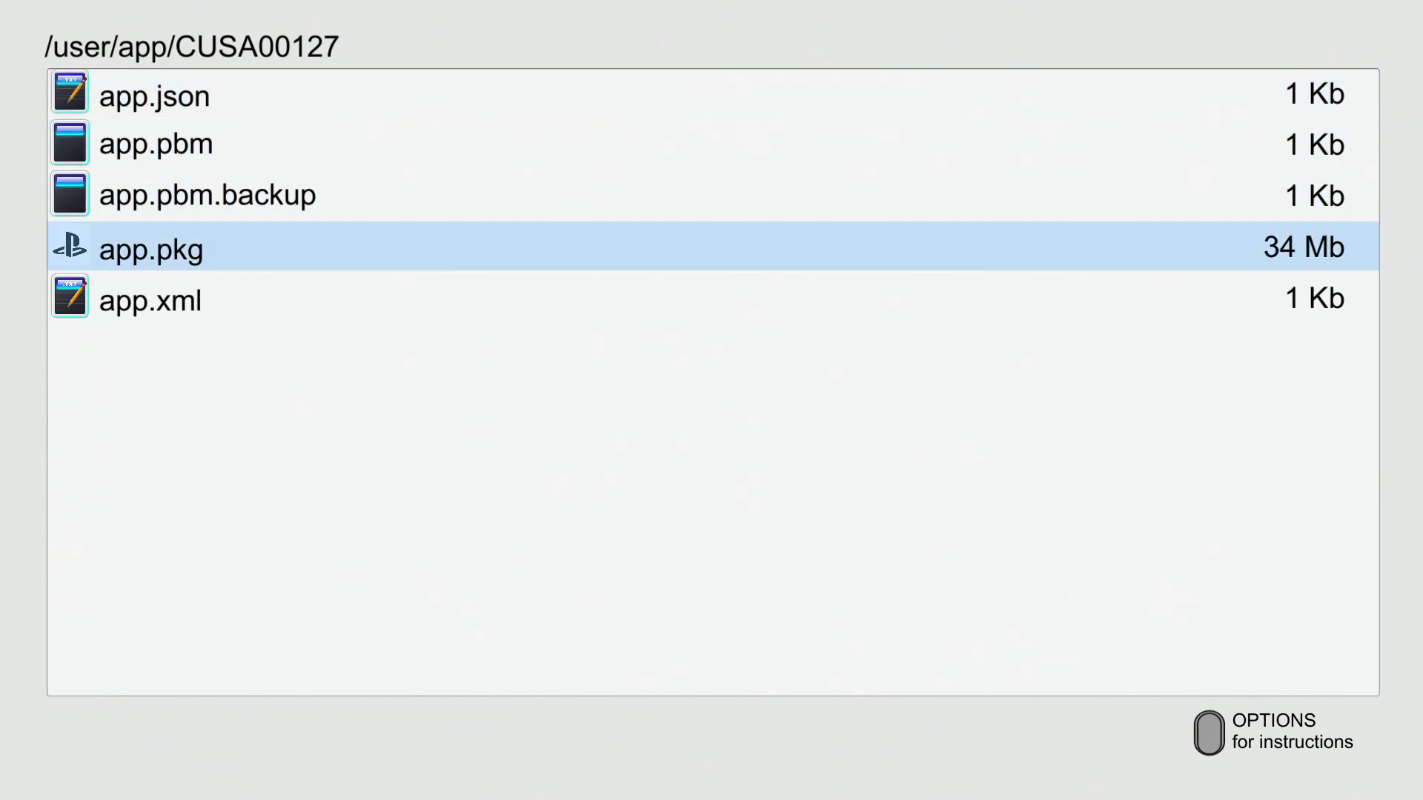
key("Return")
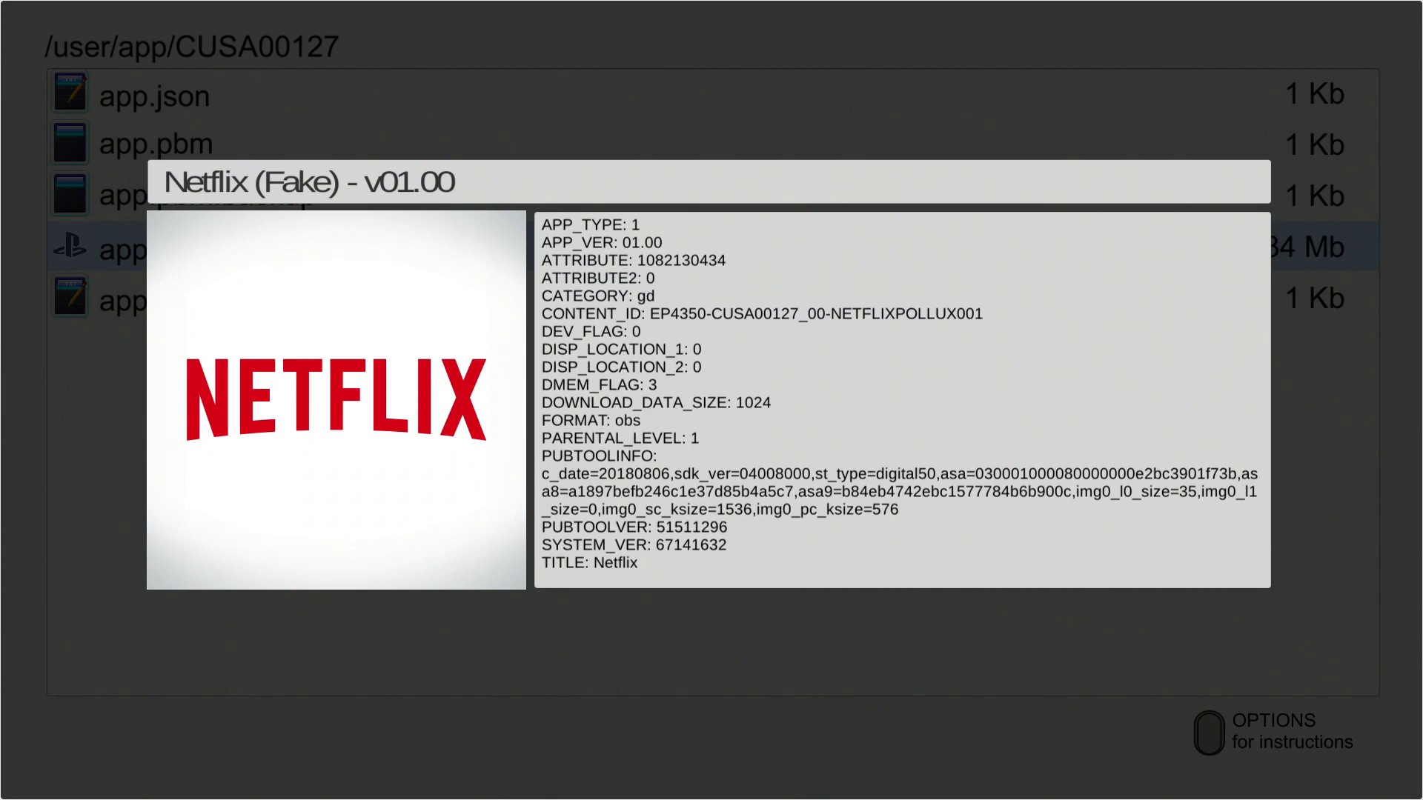
key("Escape")
key("Escape")
key("Down")
- Leave the app folder and open /user/appmeta
key("Down")
key("Down")
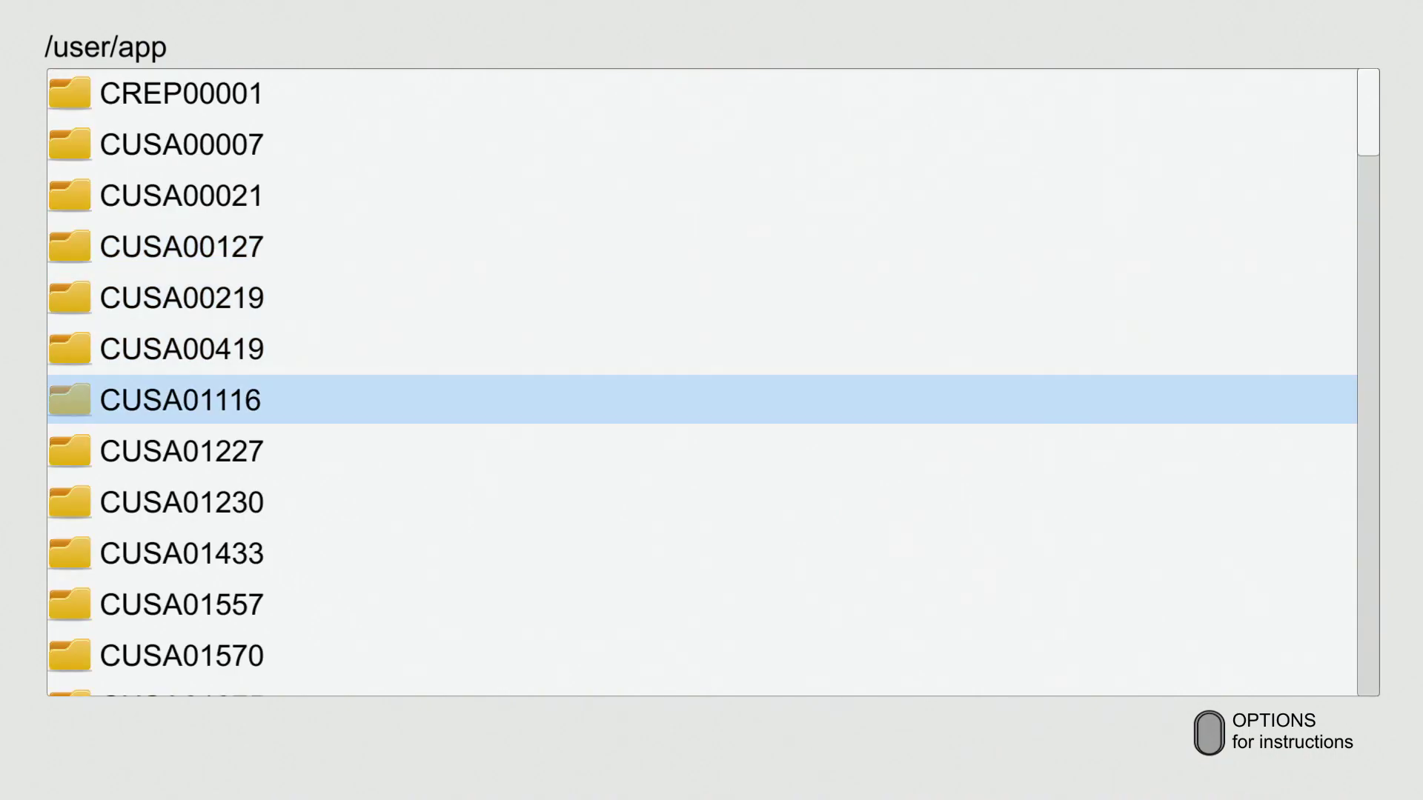
key("Down")
key("Down")
key("Down")
key("Down")
key("Down")
key("Down")
key("Down")
key("Down")
key("Return")
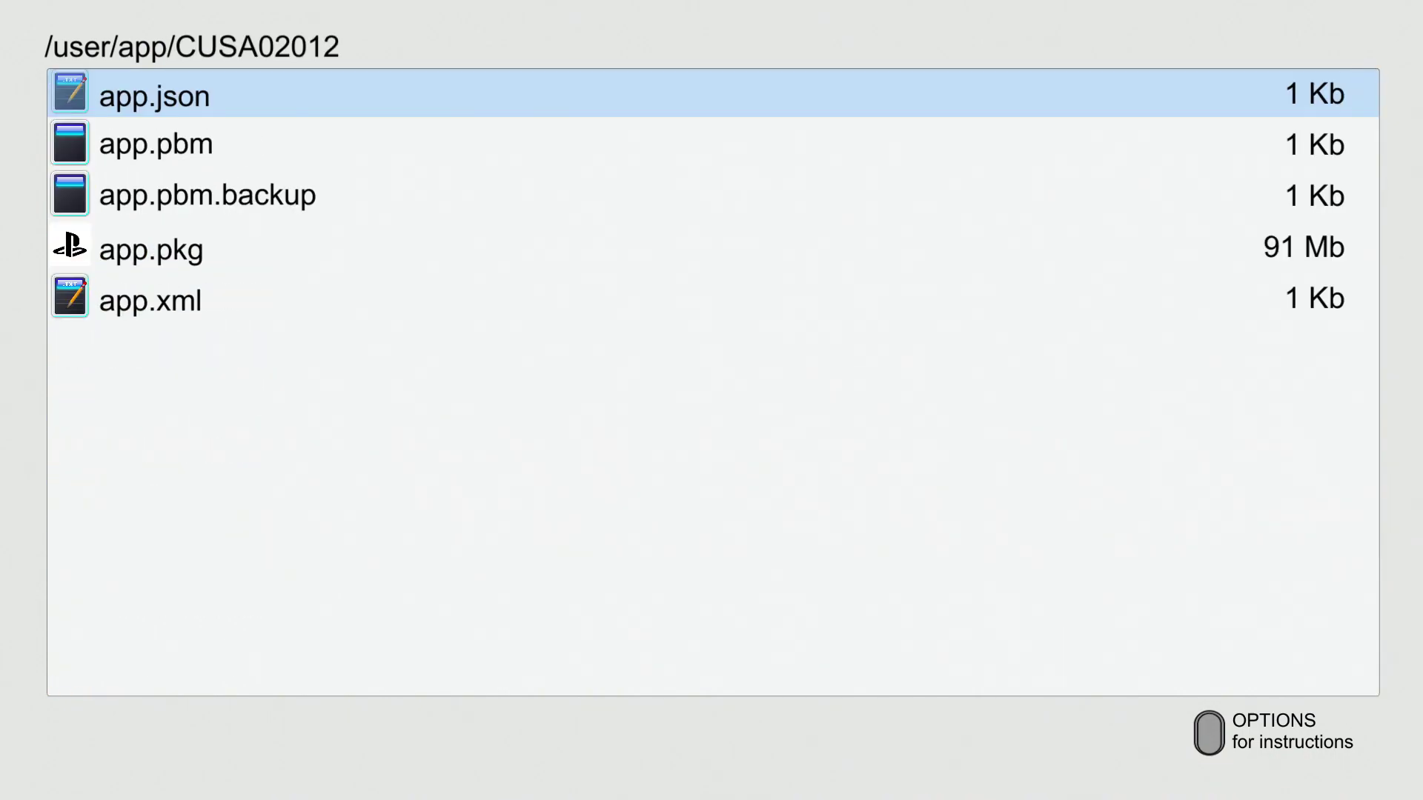
key("Escape")
key("Escape")
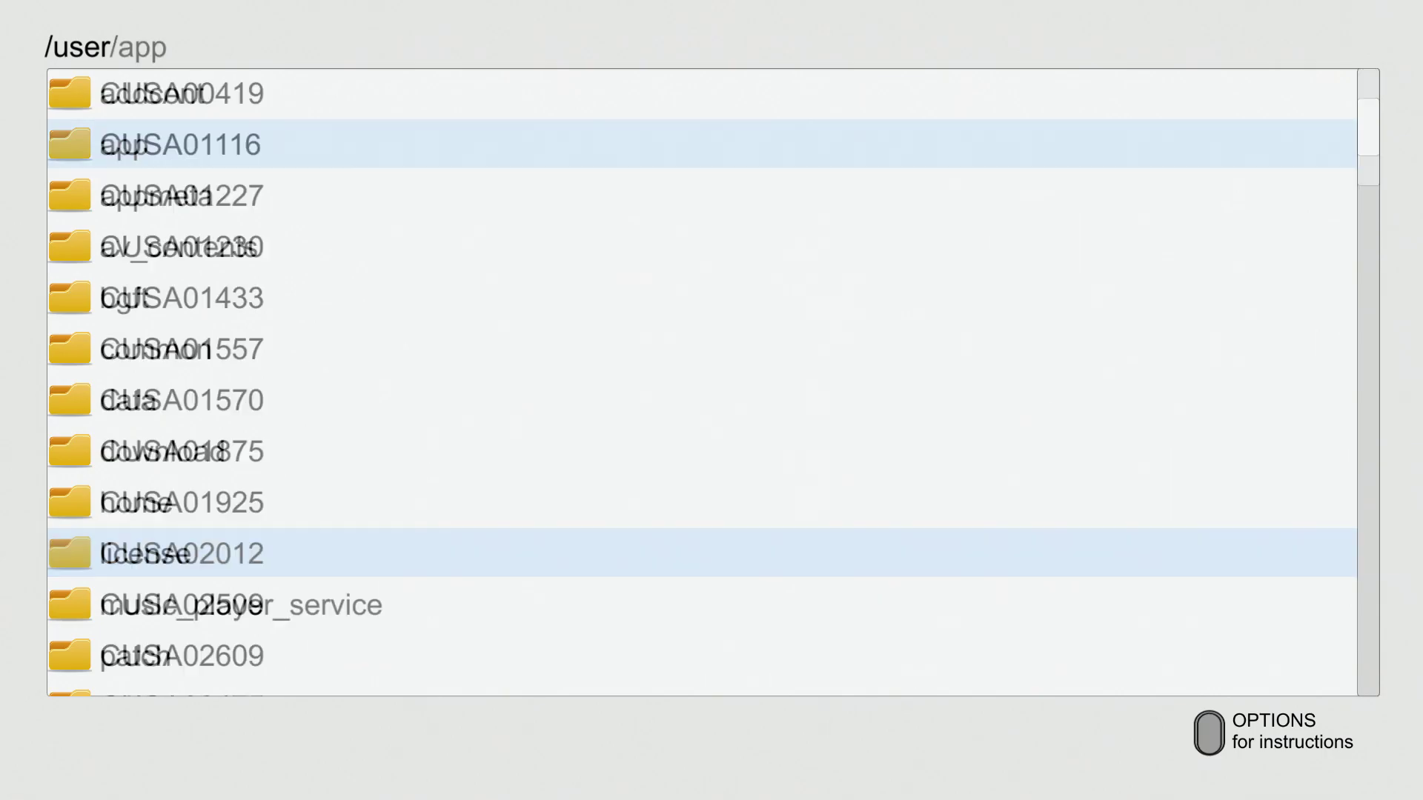
key("Down")
key("Return")
- Open the CUSA01116 appmeta folder, browse its files, and return to /user/appmeta
key("Down")
key("Down")
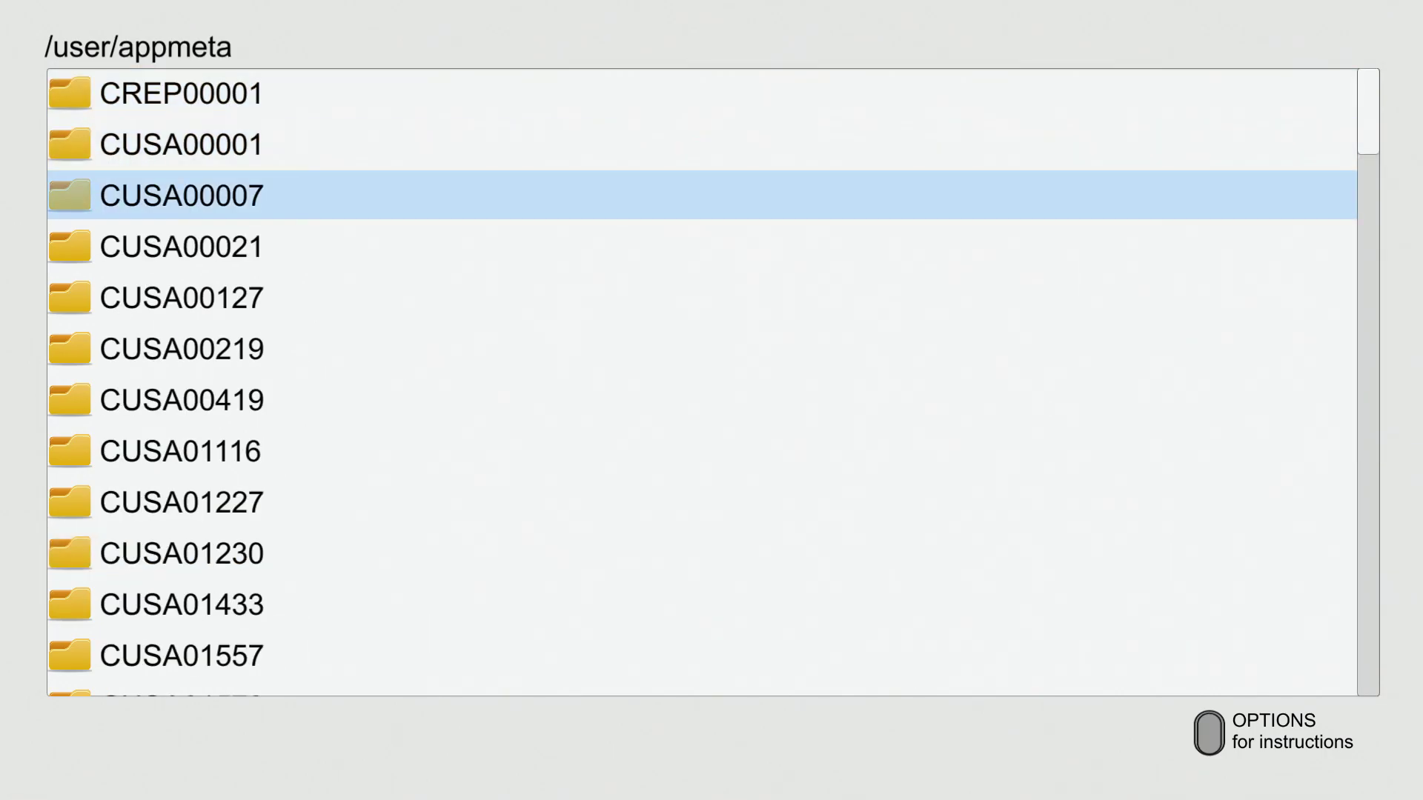
key("Down")
key("Down")
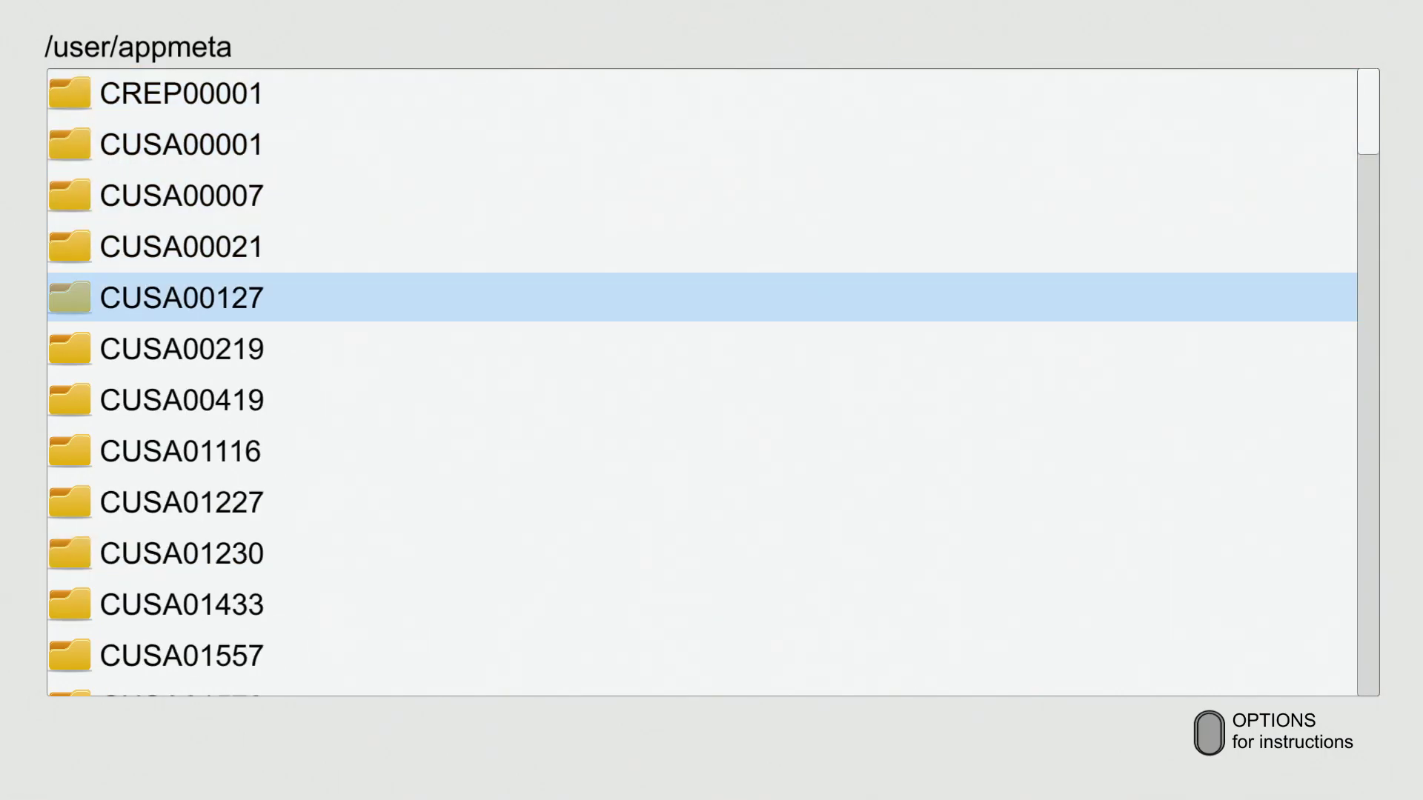
key("Down")
key("Down")
key("Down")
key("Return")
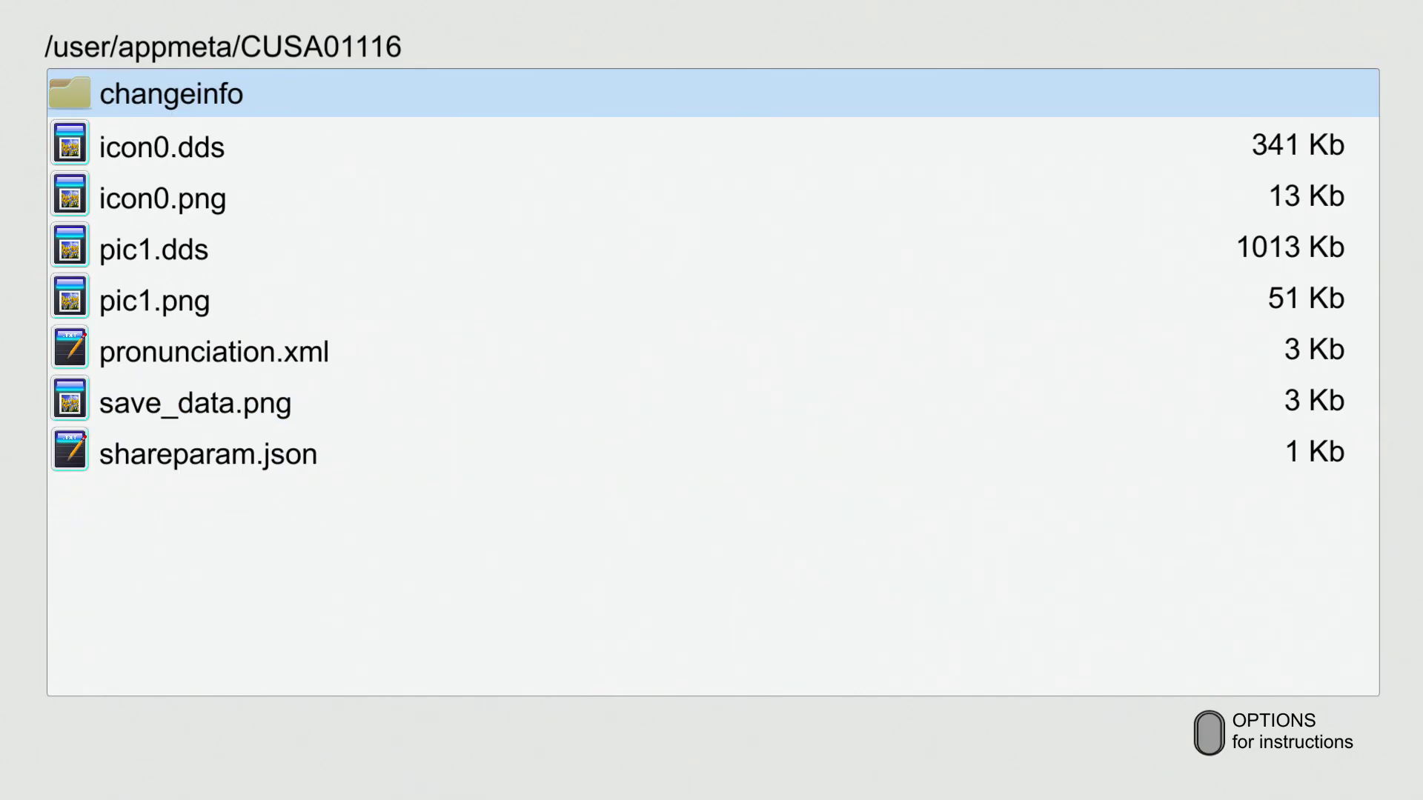
key("Down")
key("Down")
key("Down")
key("Down")
key("Up")
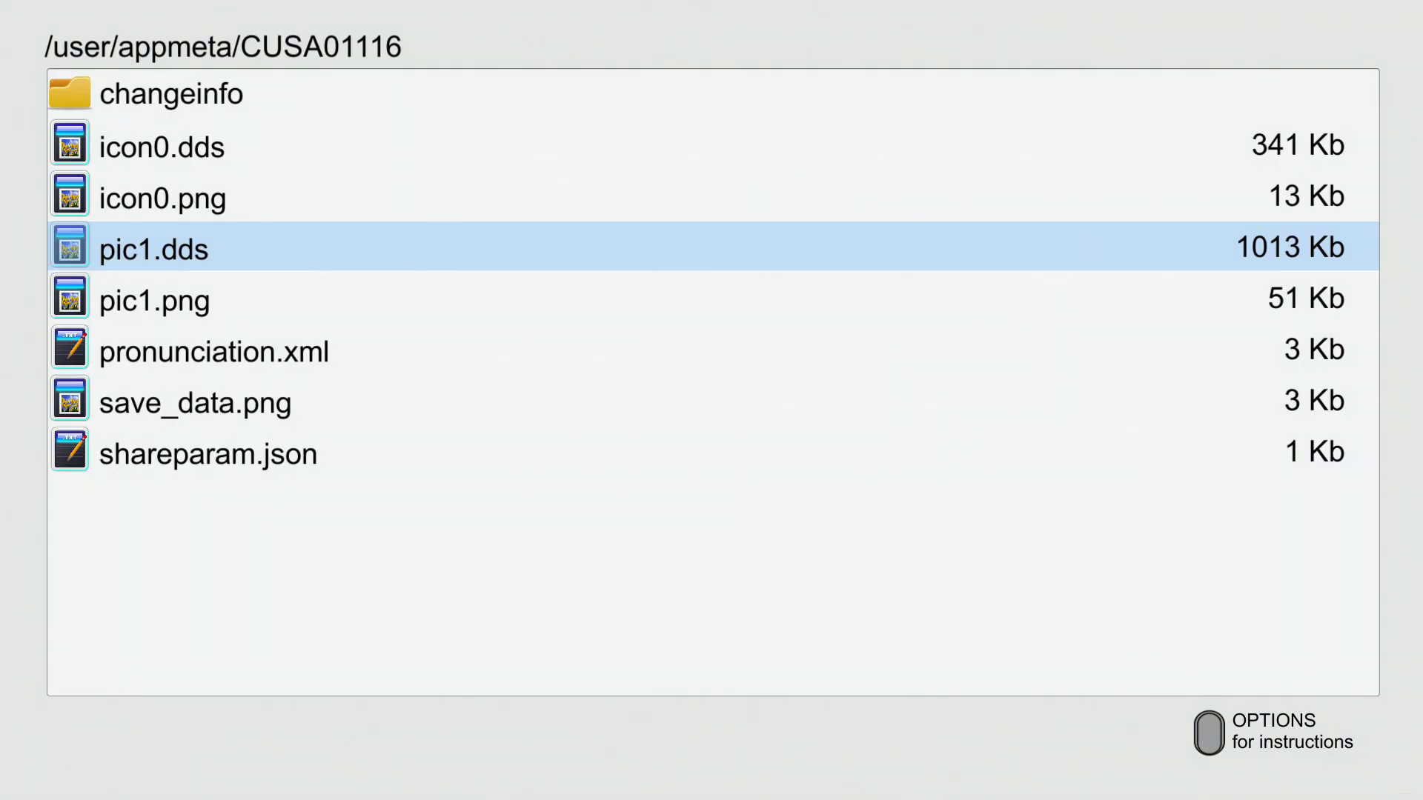
key("Escape")
- In CUSA01230, preview pic1, icon0.png, icon0.dds and pronunciation.xml for Axiom Verge
key("Down")
key("Down")
key("Return")
key("Down")
key("Down")
key("Down")
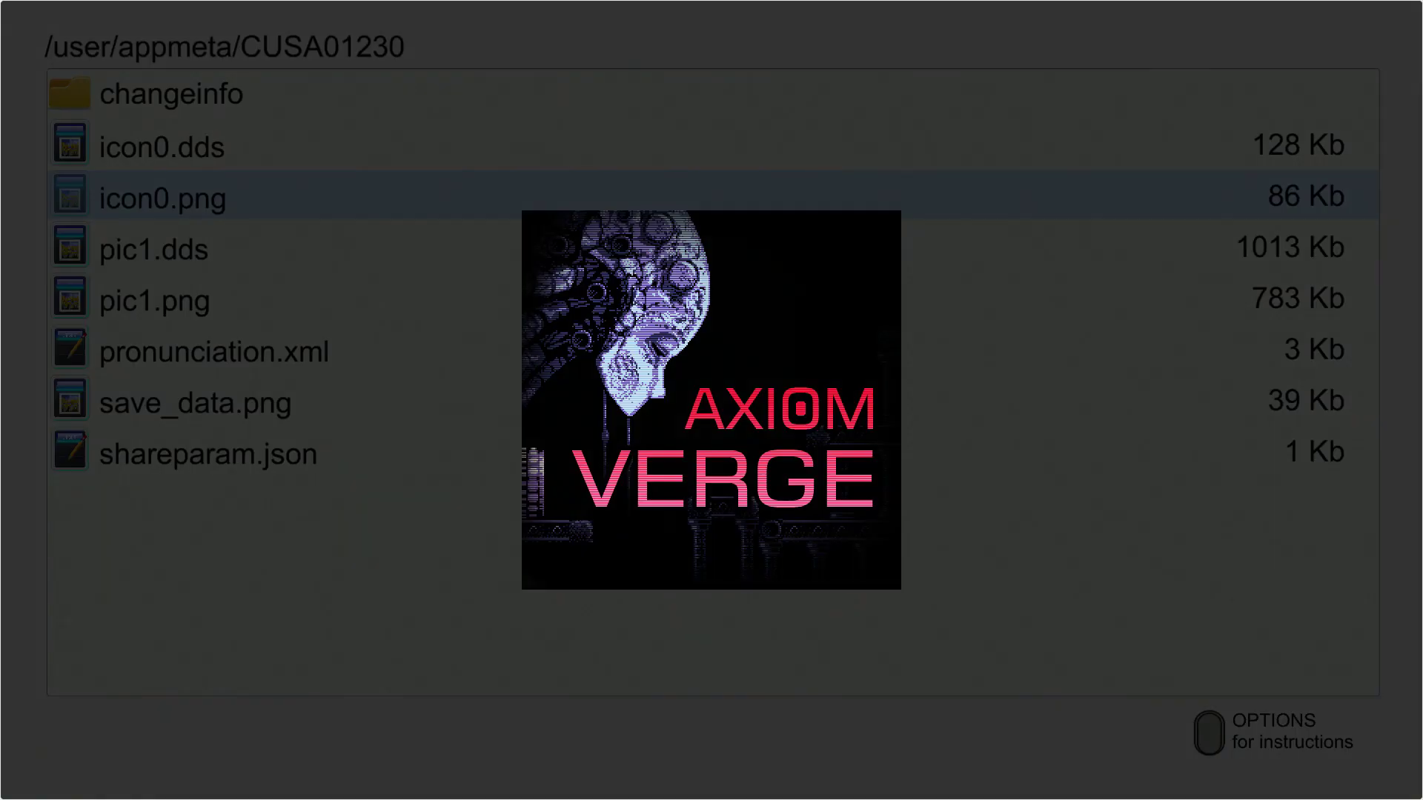
key("Escape")
key("Up")
key("Return")
key("Escape")
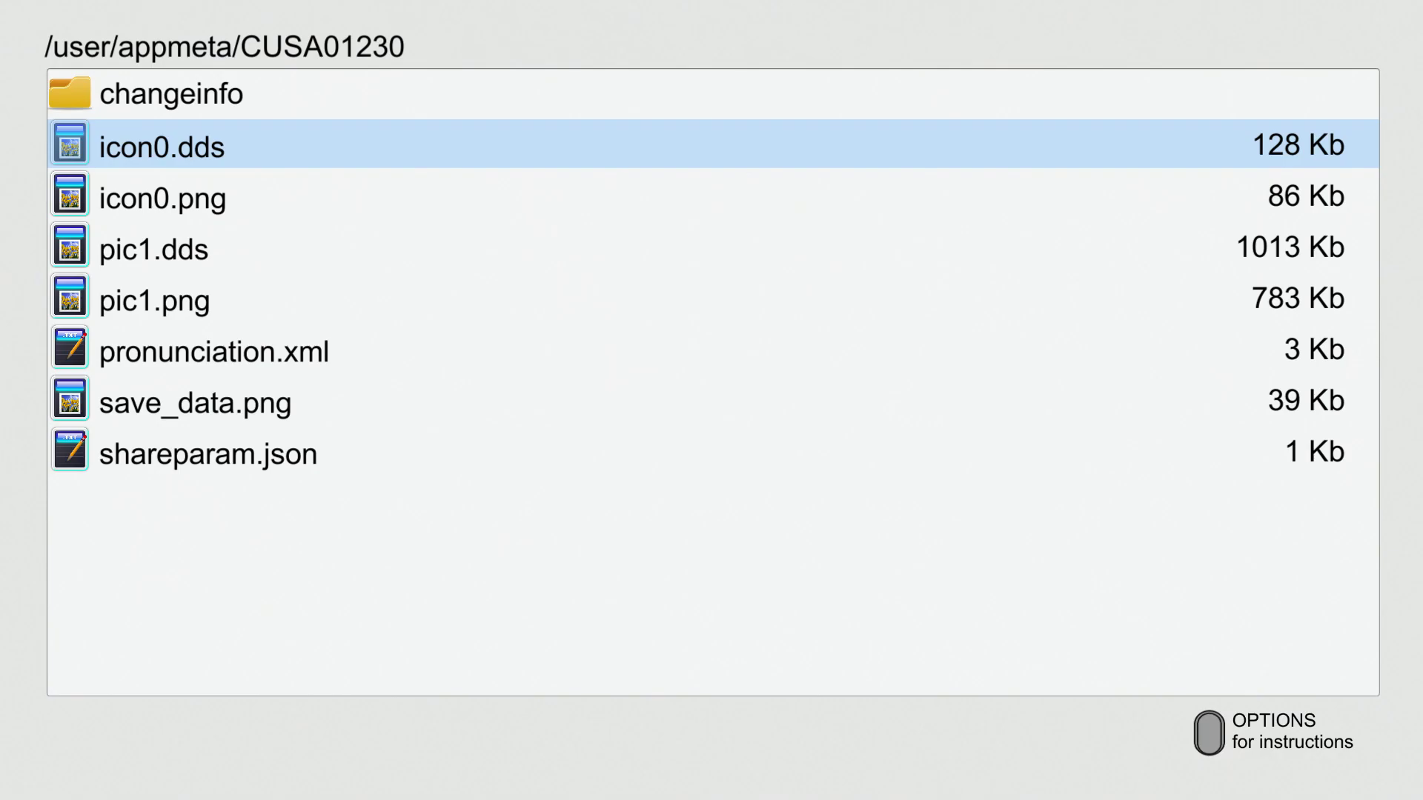
key("Down")
key("Down")
key("Down")
key("Down")
key("Return")
key("Escape")
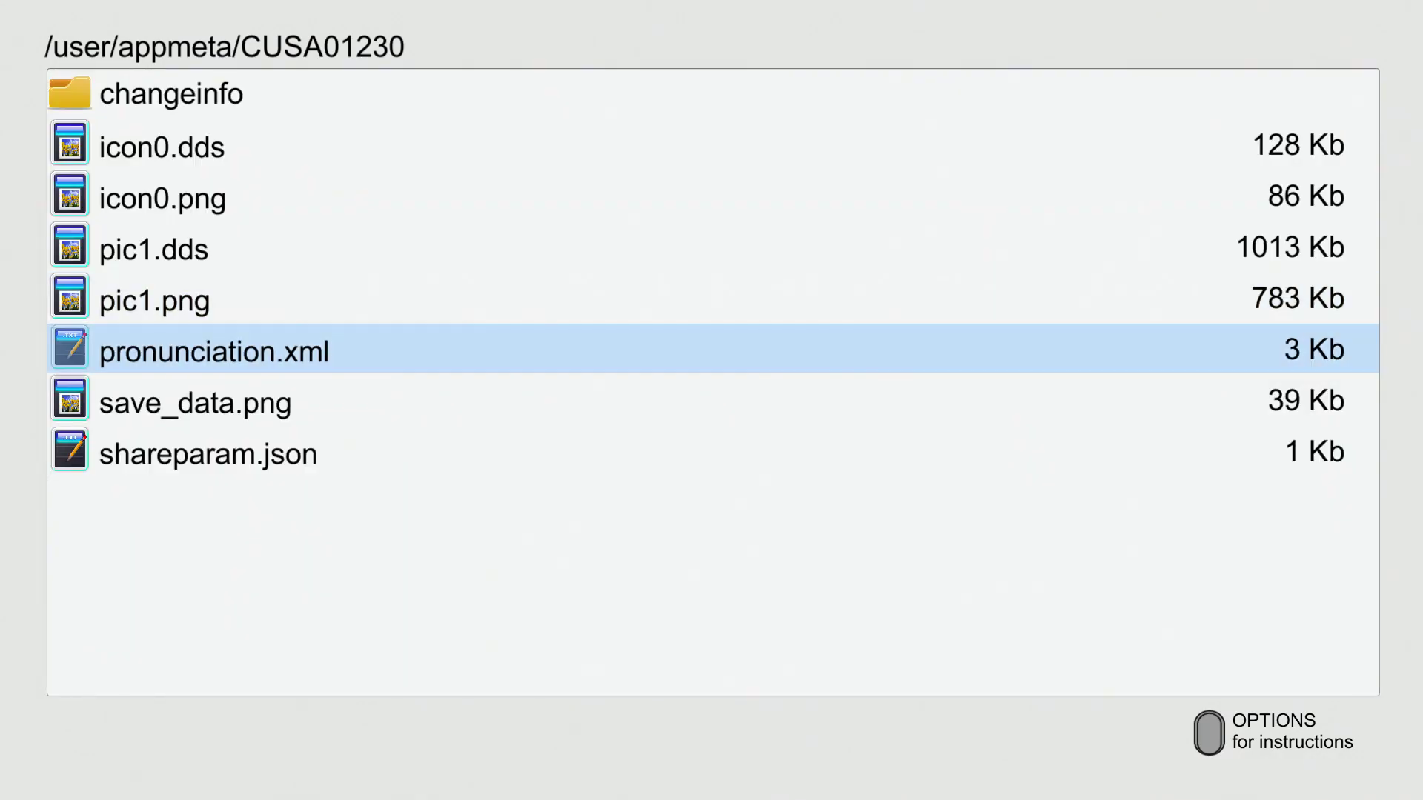
key("Down")
key("Return")
- Preview save_data.png and icon0.dds again, then go back to the /user/appmeta list
key("Escape")
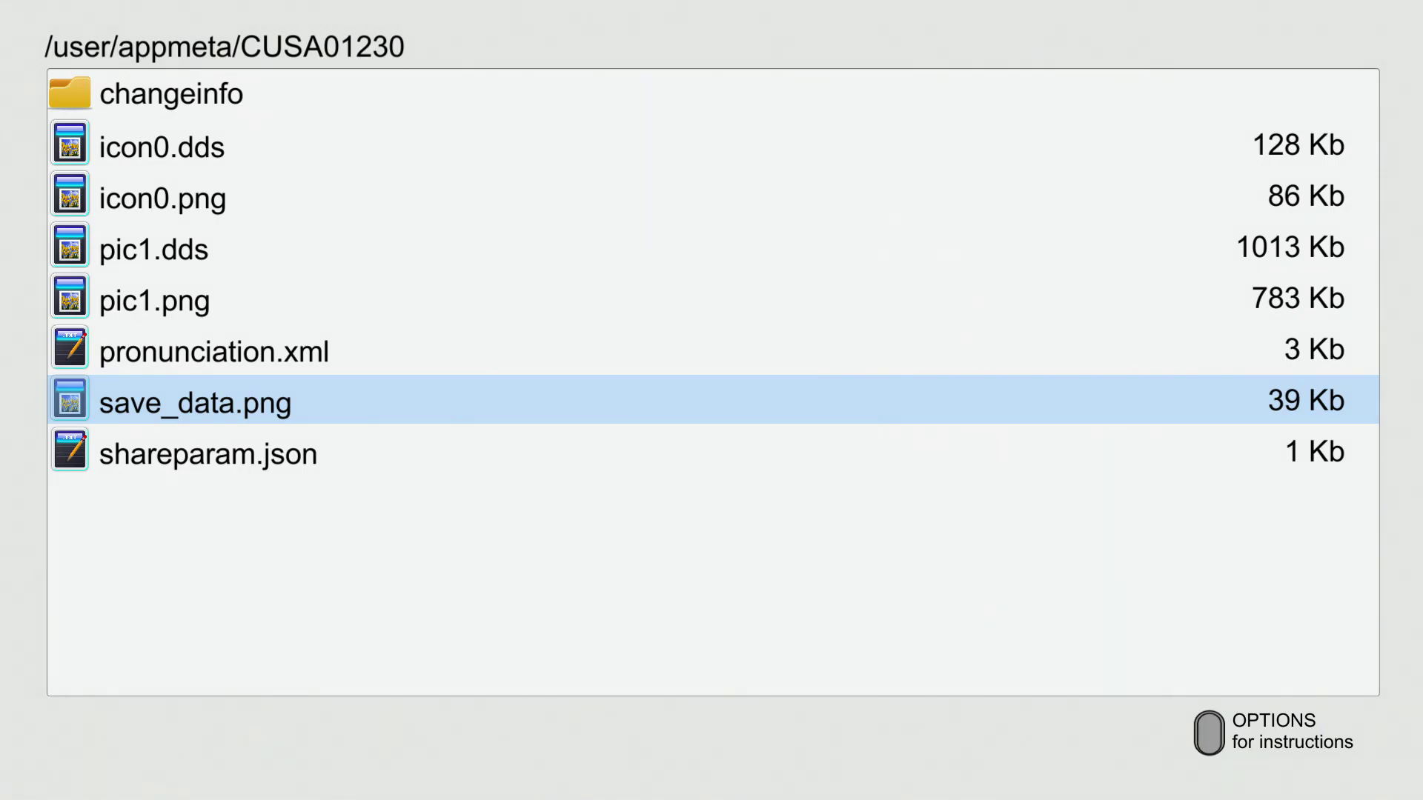
key("Down")
key("Up")
key("Up")
key("Up")
key("Up")
key("Up")
key("Up")
key("Up")
key("Down")
key("Return")
key("Escape")
key("Escape")
key("Down")
key("Down")
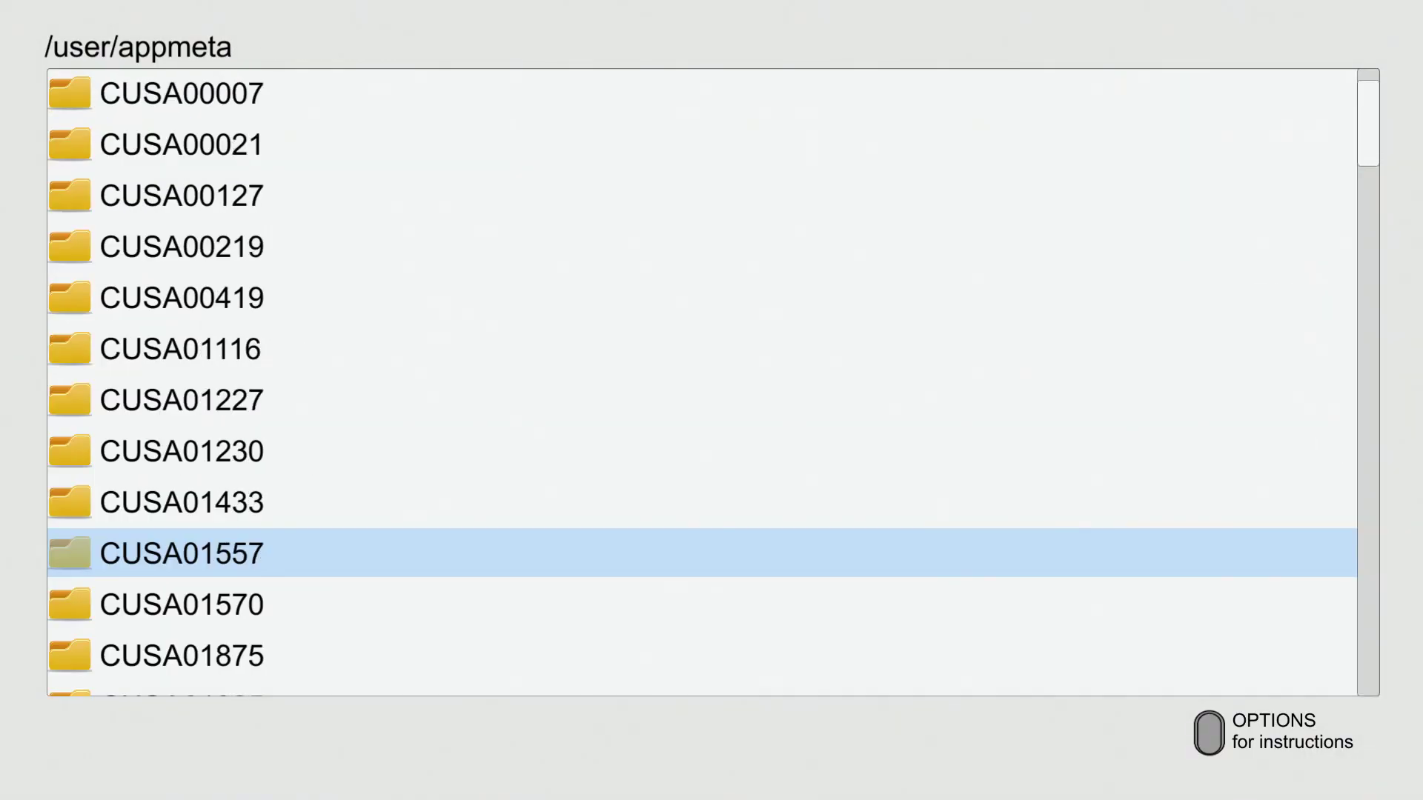
key("Down")
key("Down")
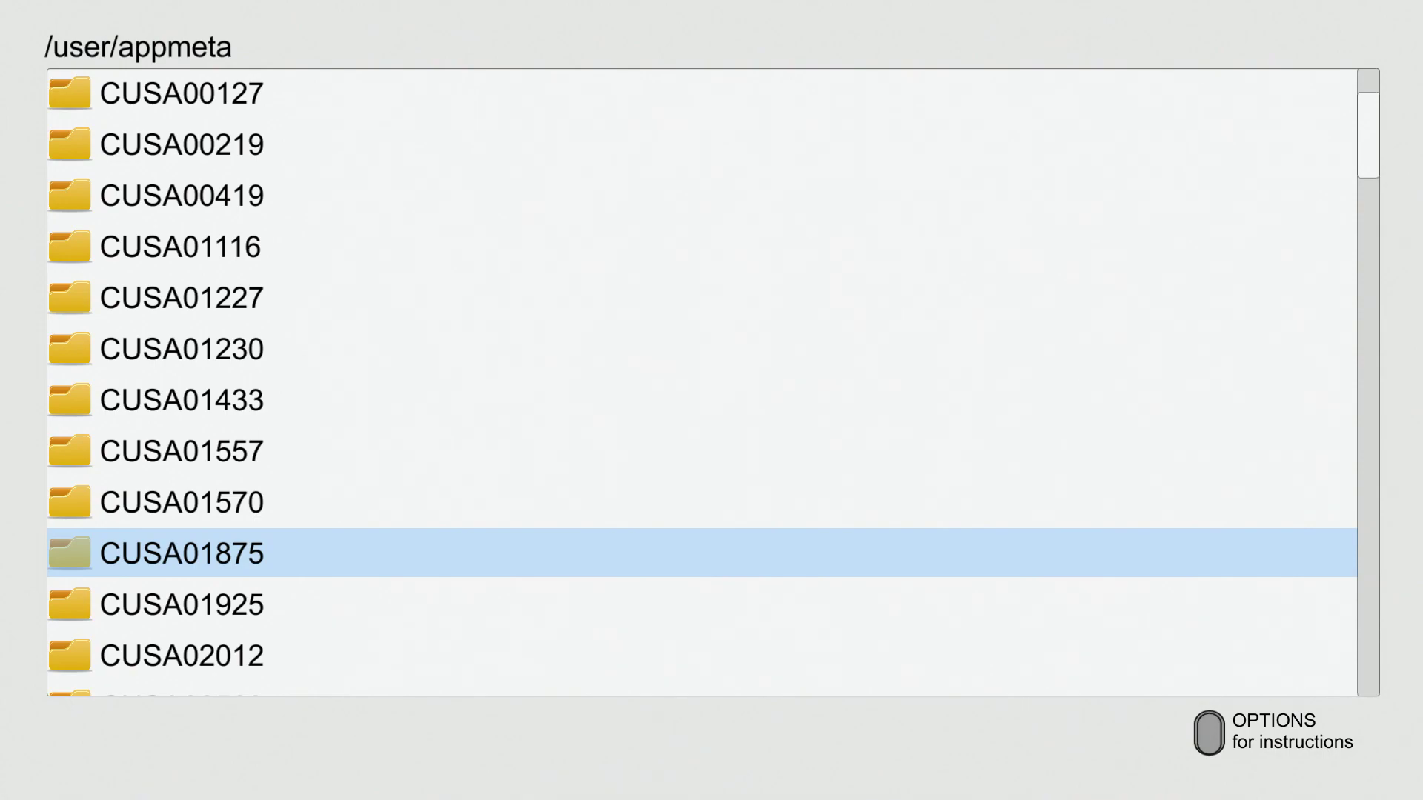
- Open CUSA05786 and preview its Kingdom Hearts HD 1.5+2.5 ReMIX pic1.png full screen
key("Down")
key("Down")
key("Down")
key("Down")
key("Down")
key("Down")
key("Down")
key("Down")
key("Down")
key("Down")
key("Down")
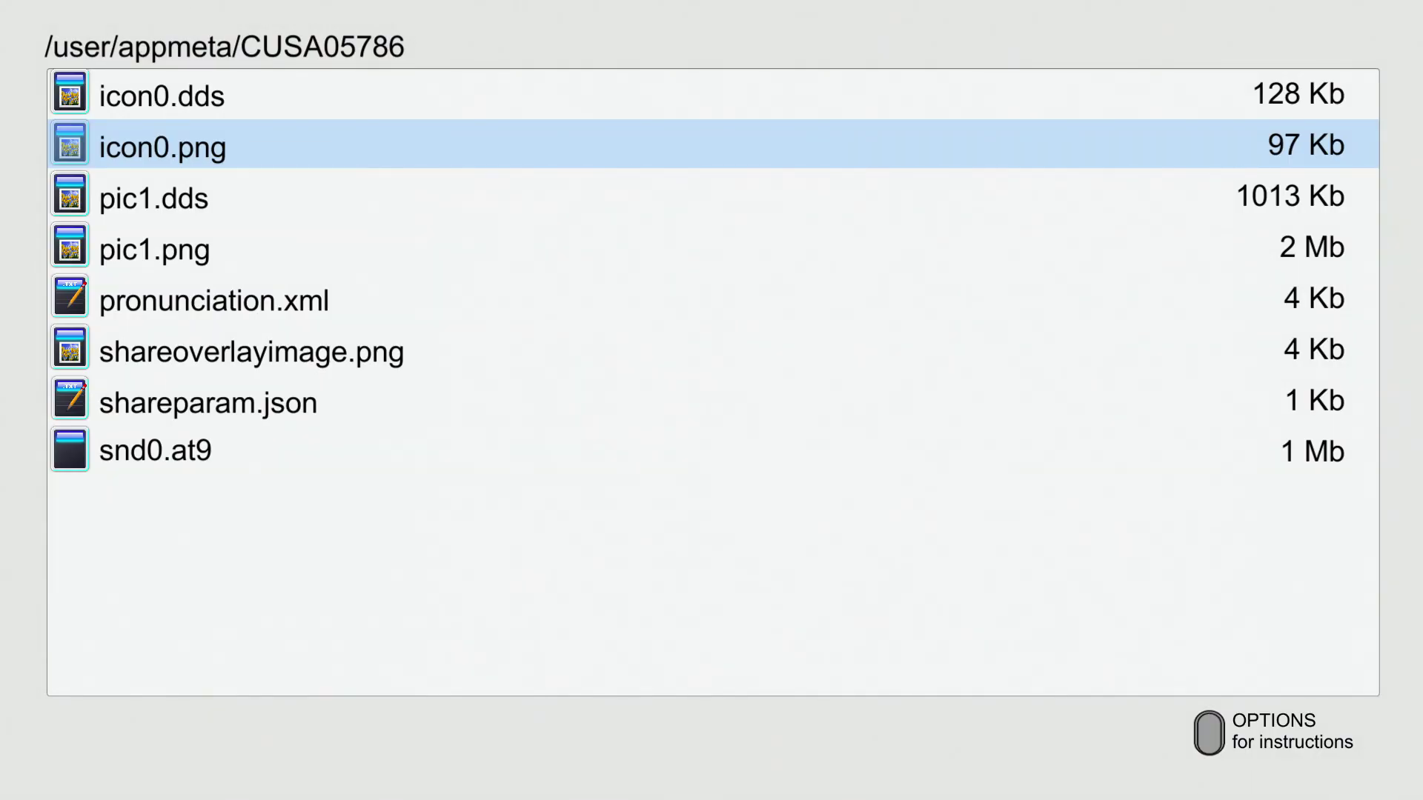
key("Down")
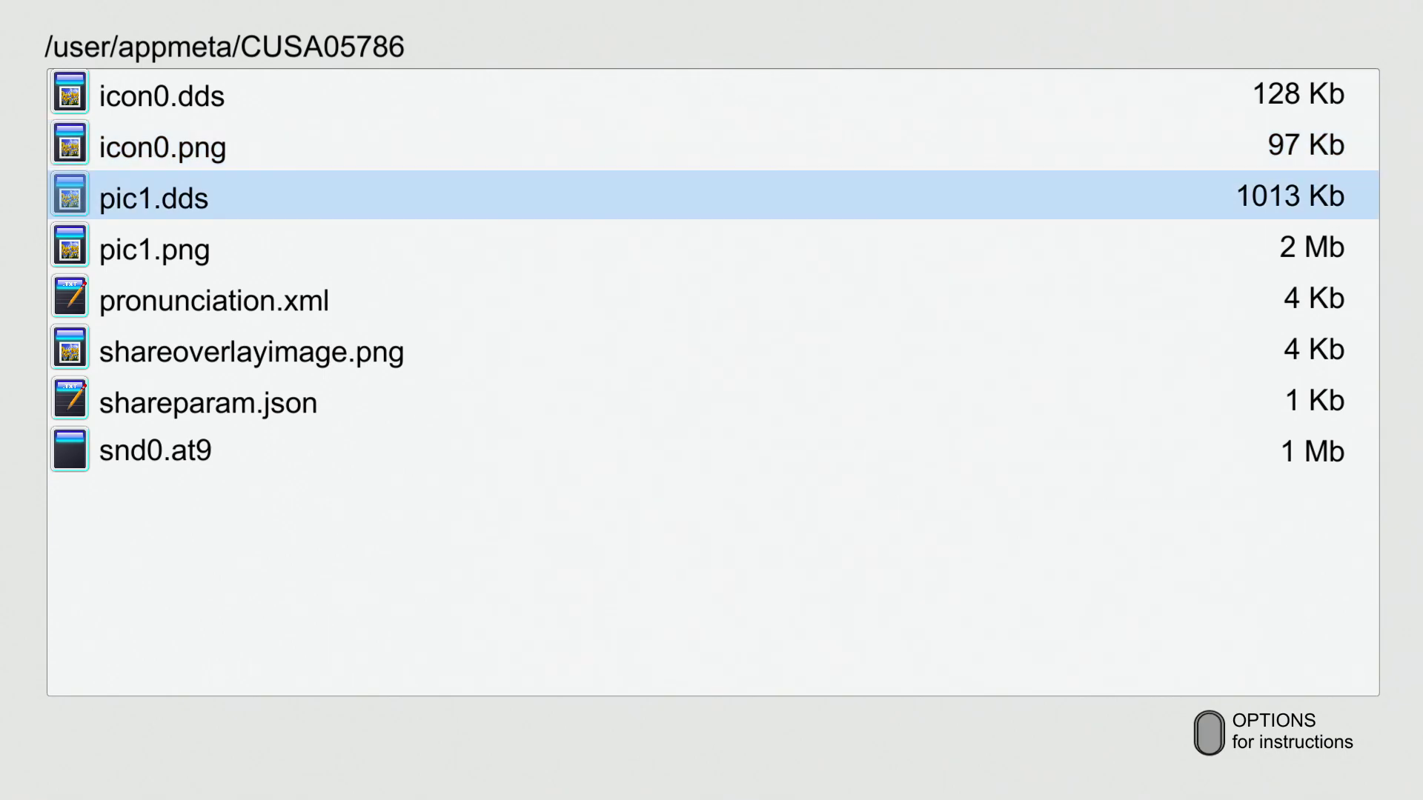
key("Down")
key("Return")
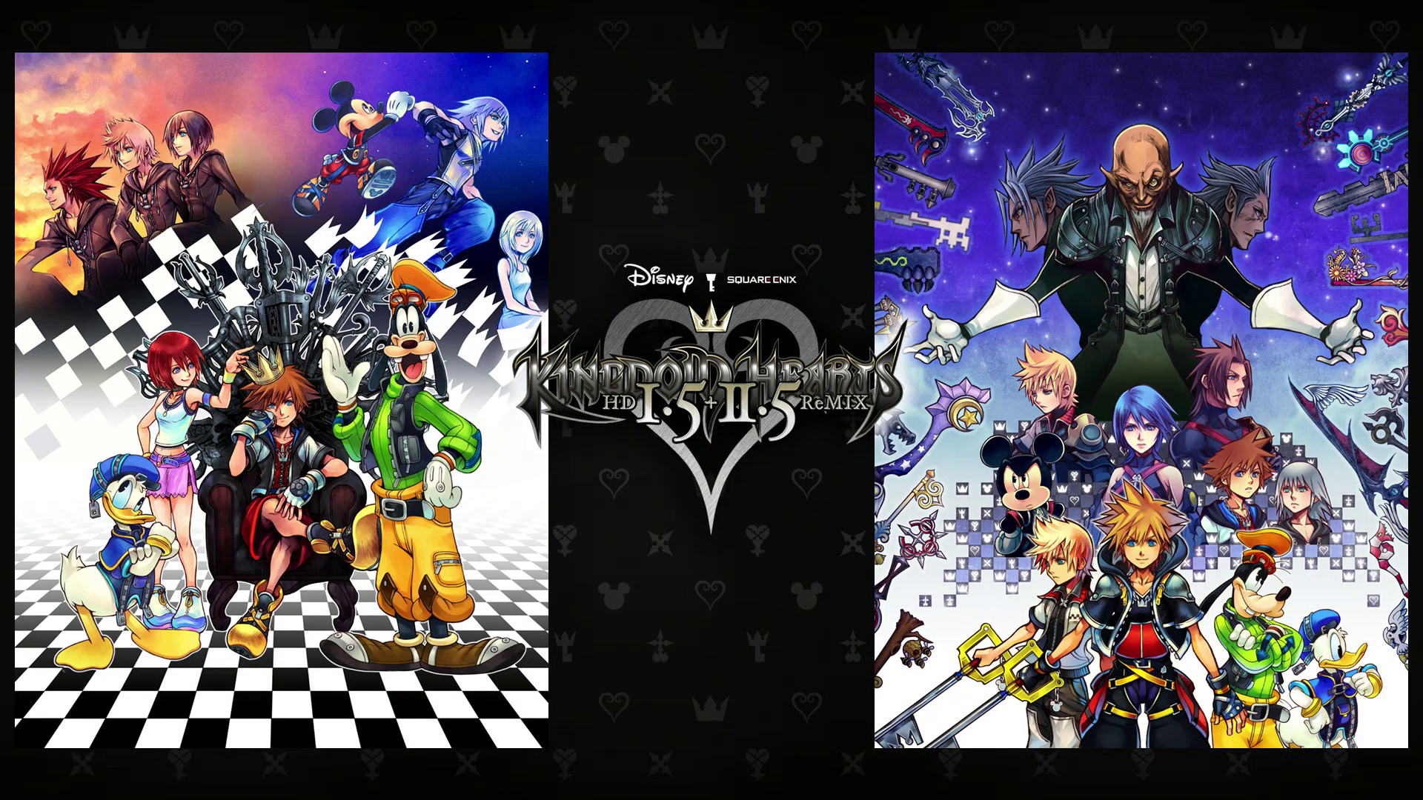
key("Escape")
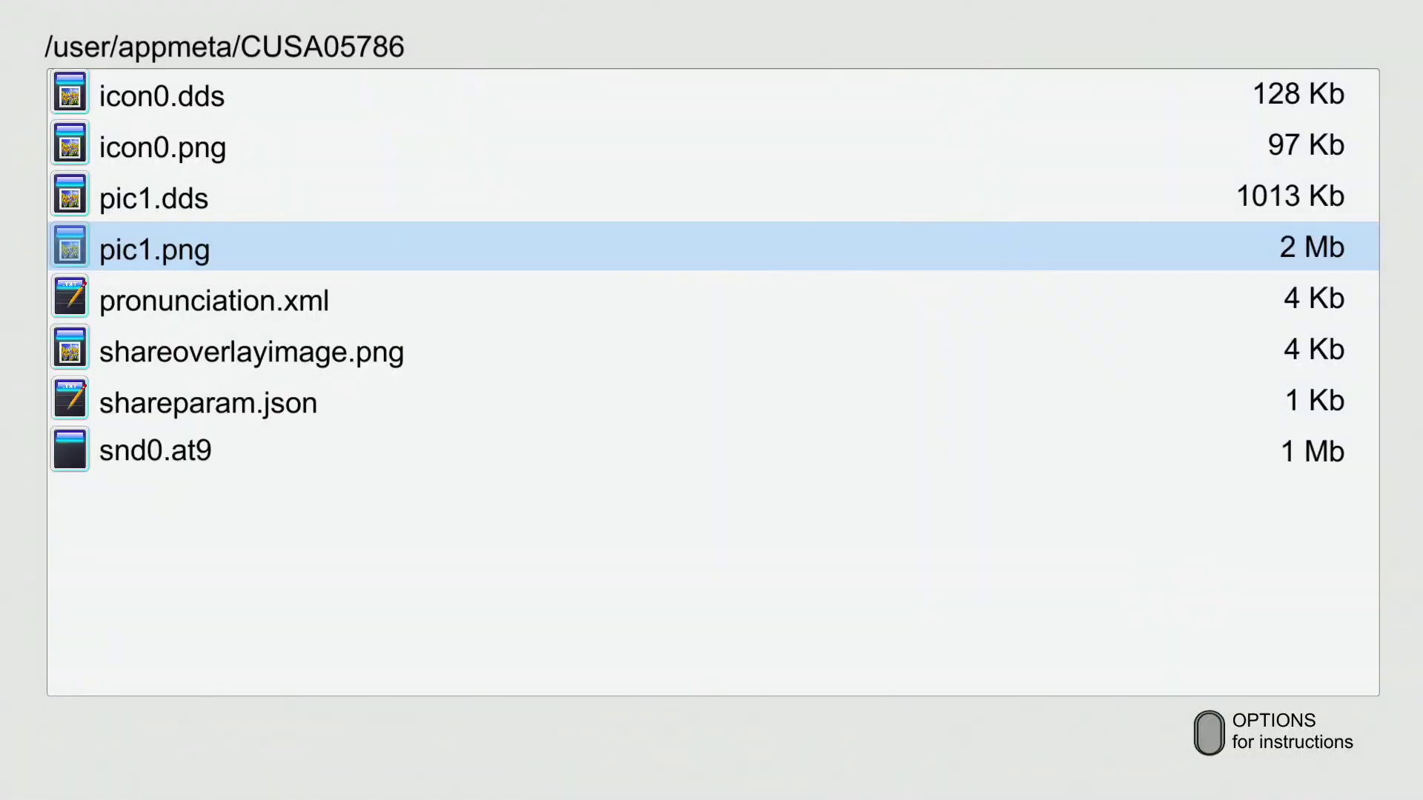
key("Menu")
key("Escape")
- Copy pic1.png from the file actions menu
key("Menu")
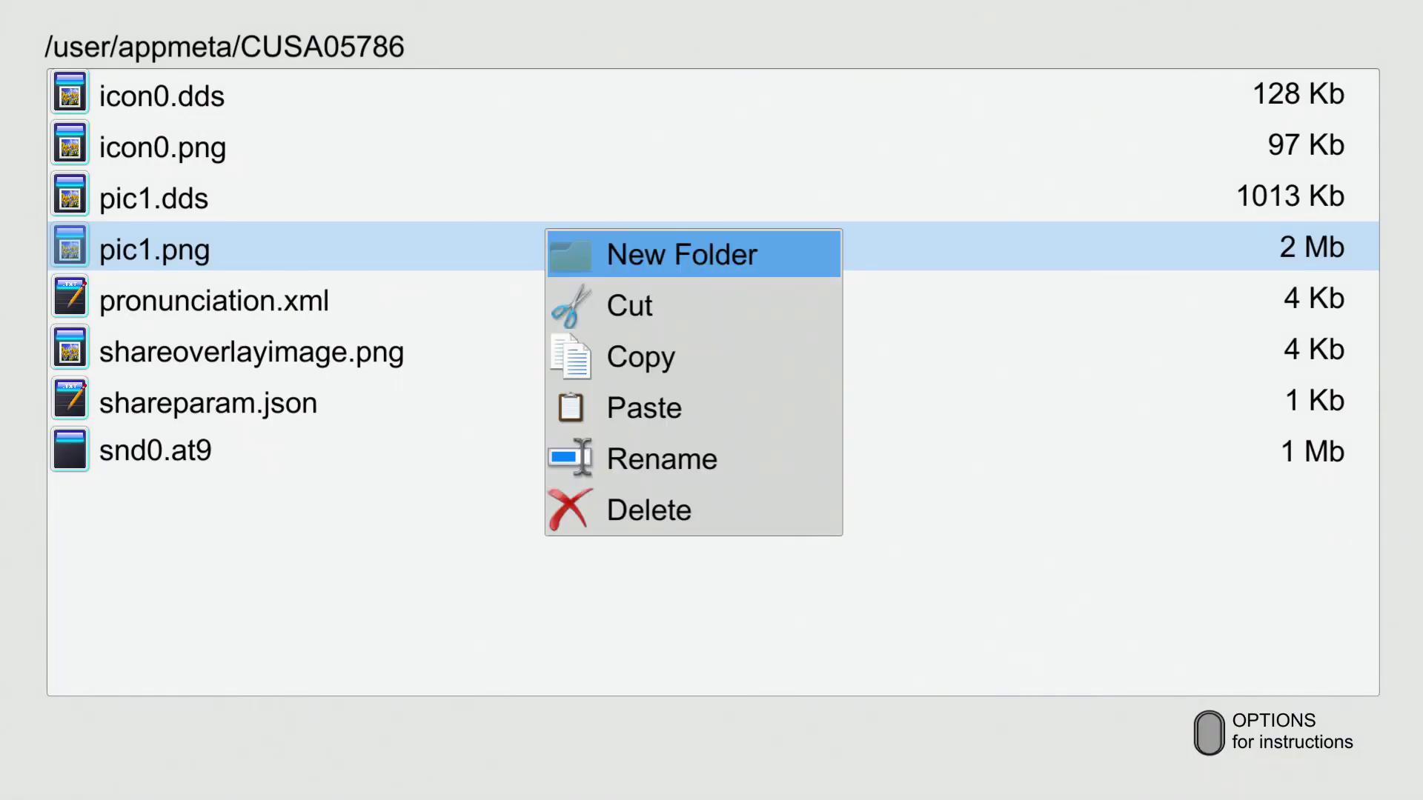
key("Down")
key("Down")
key("Return")
- Navigate to the USB drive at /mnt/usb0 and attempt a paste
key("Escape")
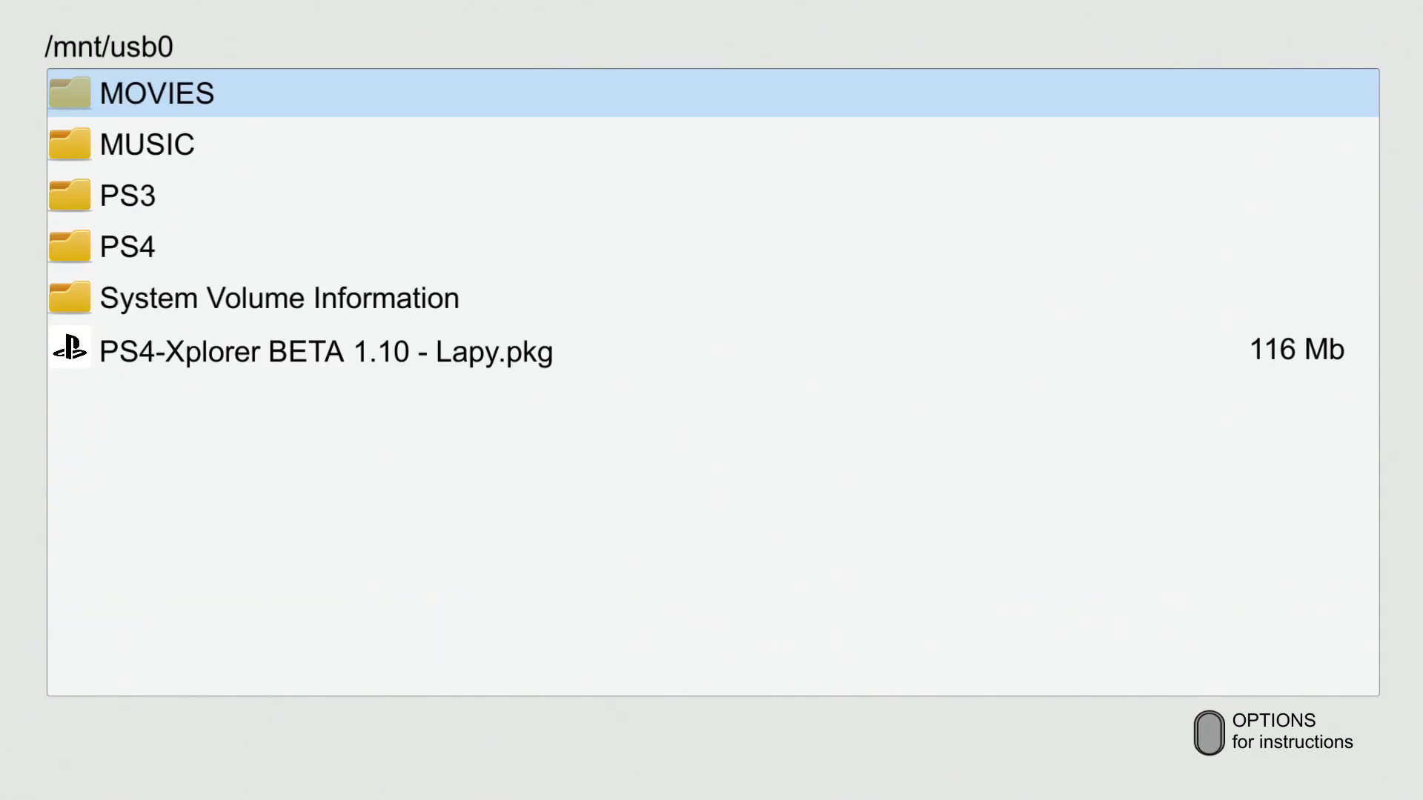
key("Menu")
key("Down")
key("Down")
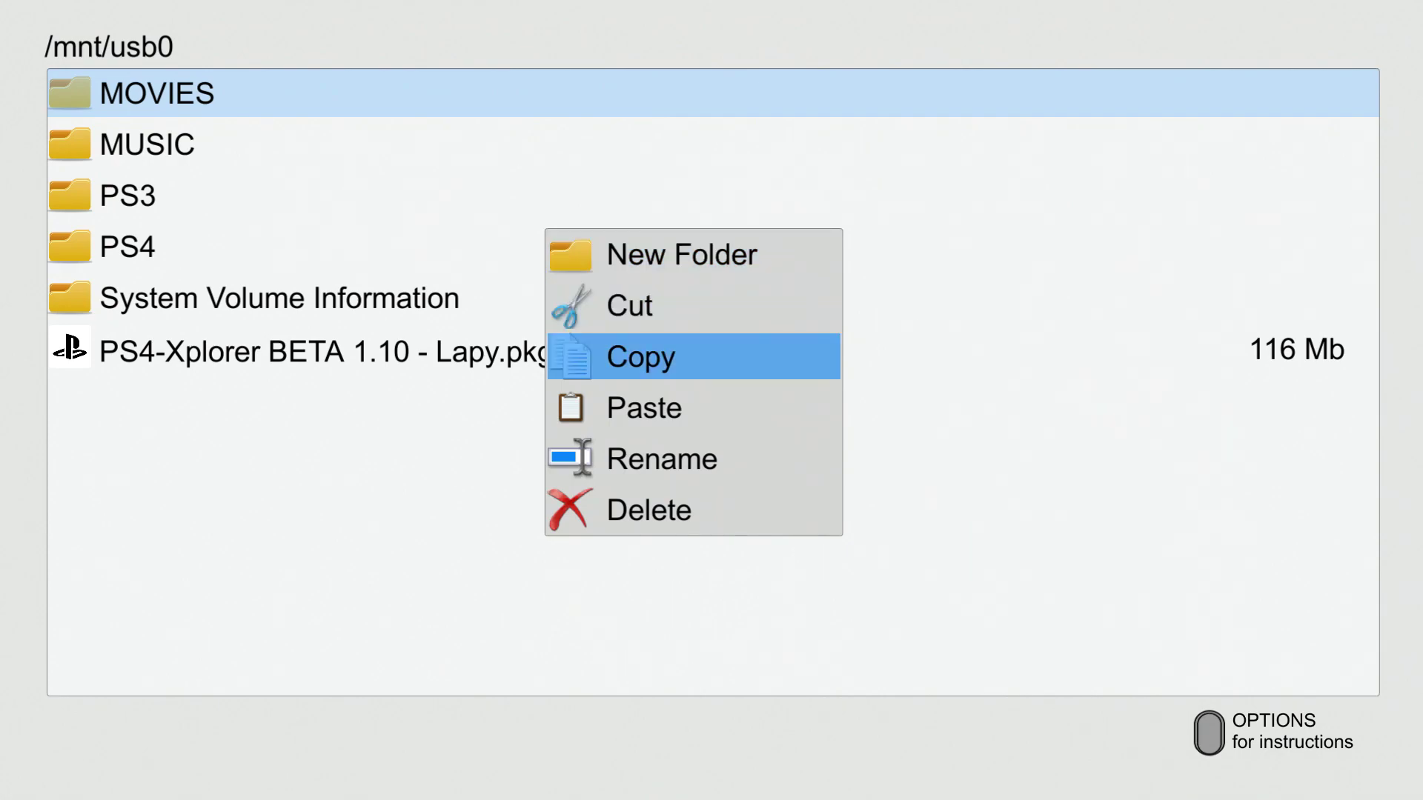
key("Return")
key("Menu")
- Browse the MOVIES and MUSIC folders on /mnt/usb0
key("Down")
key("Down")
key("Down")
key("Return")
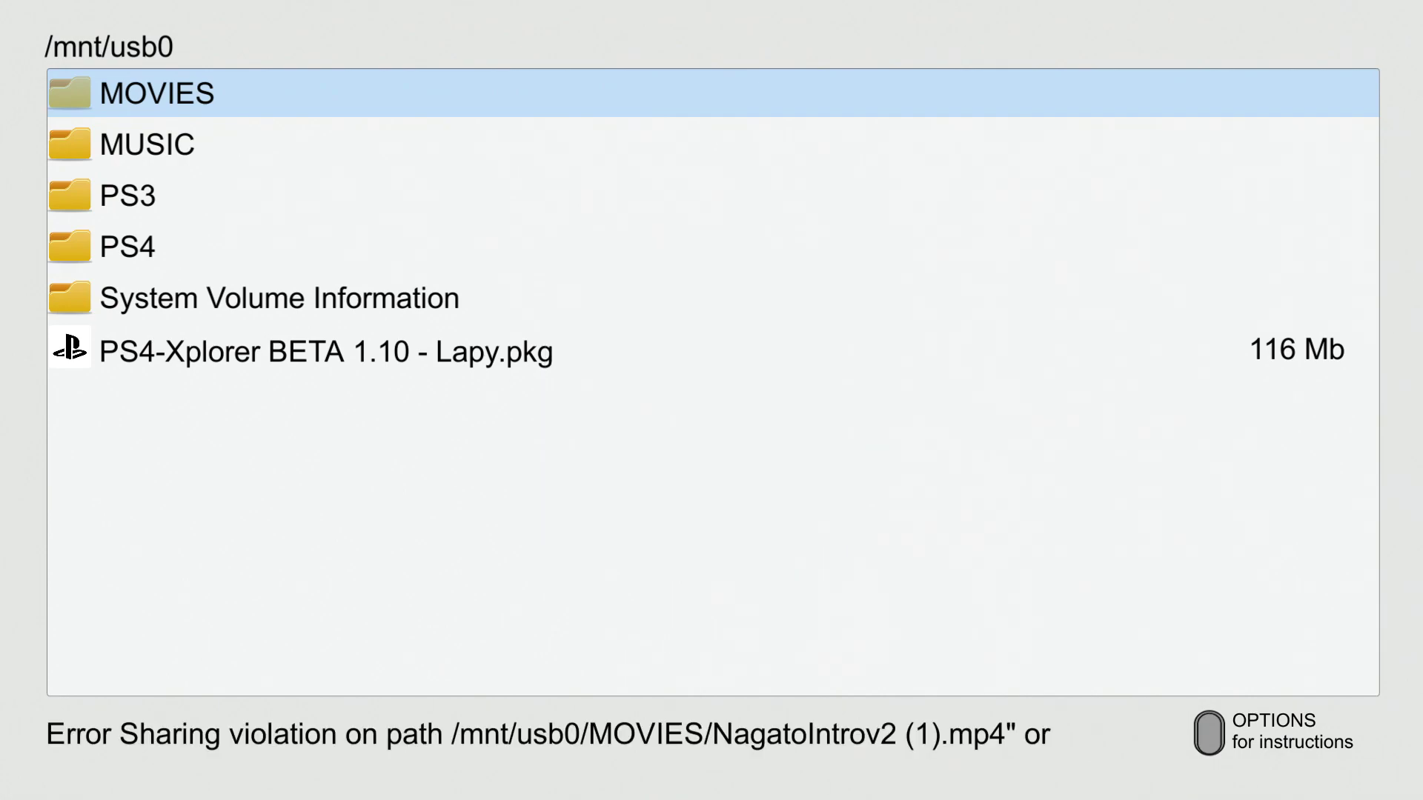
key("Right")
key("Left")
key("Down")
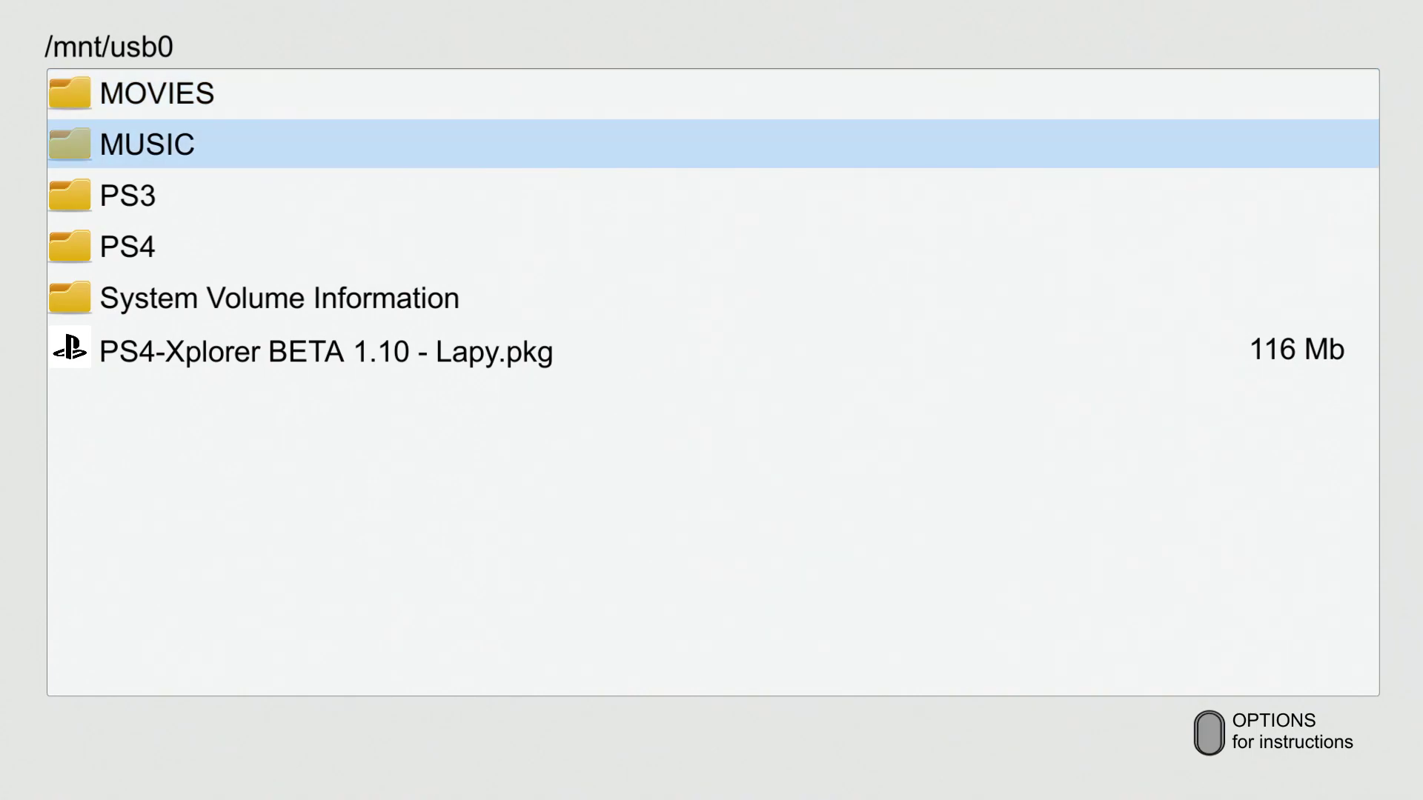
key("Up")
key("Return")
key("Escape")
- Paste pic1.png onto /mnt/usb0, which fails with a sharing-violation error
key("Down")
key("Return")
key("Escape")
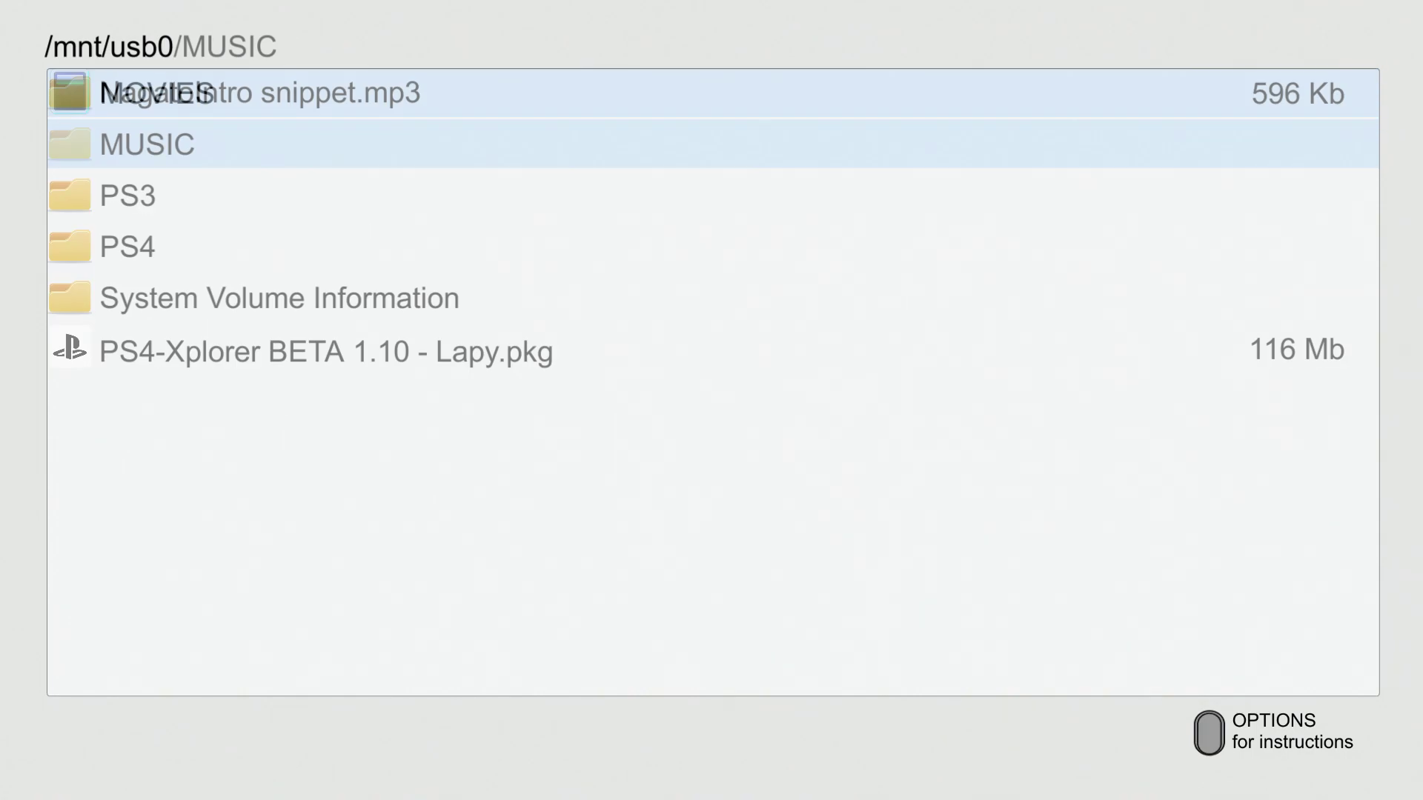
key("Down")
key("Down")
key("Down")
key("Down")
key("Menu")
key("Down")
key("Down")
key("Down")
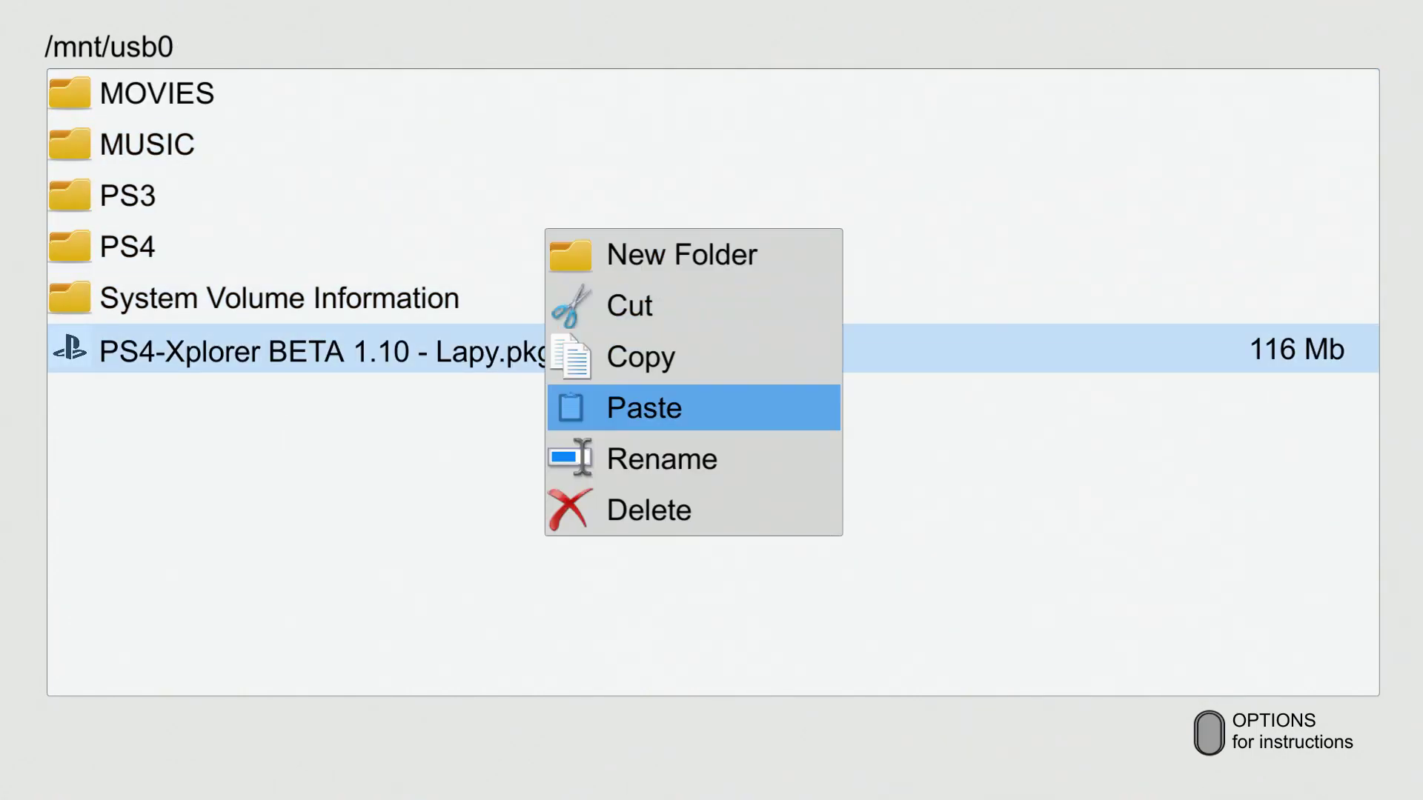
key("Down")
key("Up")
key("Return")
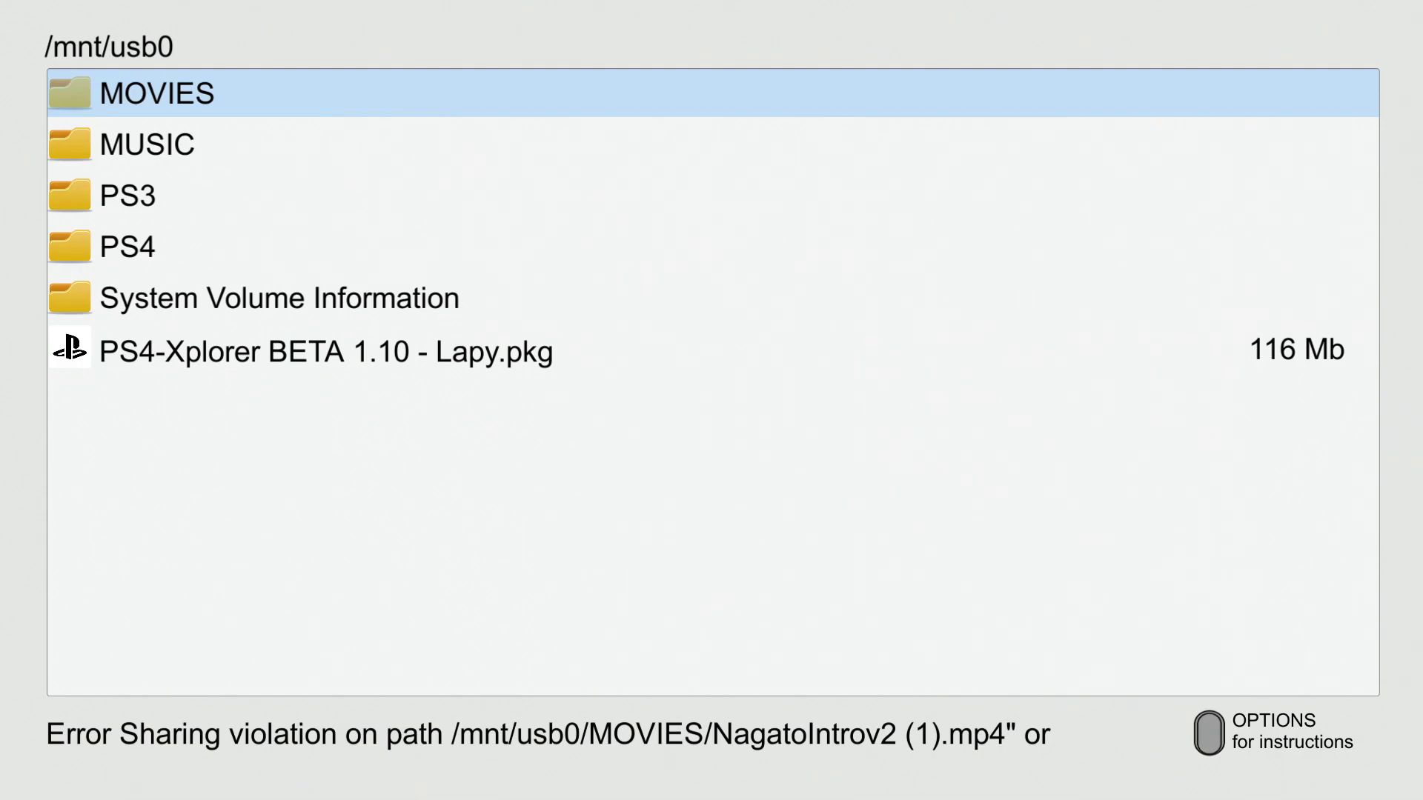
key("Right")
- Go up from /mnt/usb0 to the root folder and exit to the PS4 home screen
key("Right")
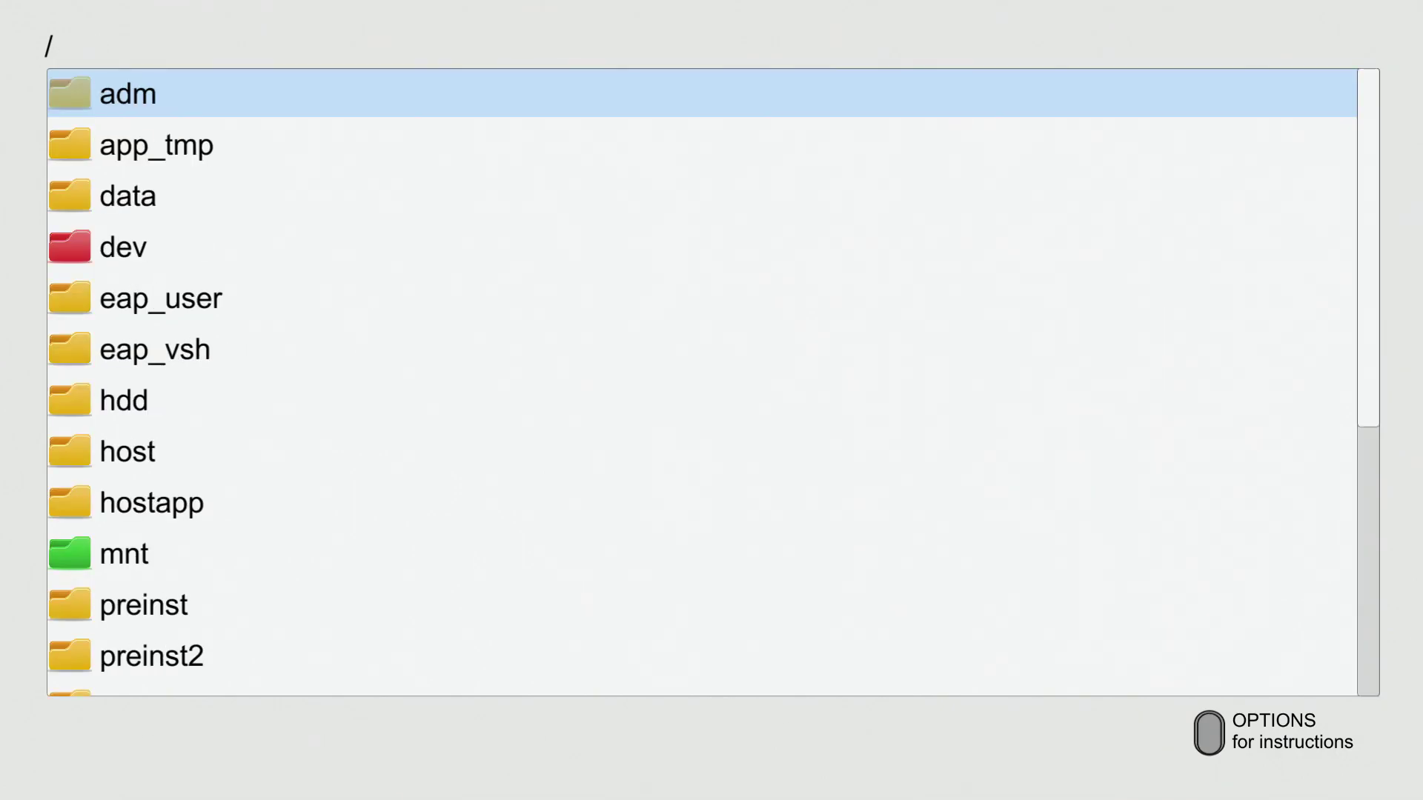
key("Right")
key("Escape")
key("Escape")
key("Down")
key("Down")
key("Down")
key("Down")
key("Down")
key("Down")
key("Down")
key("Down")
key("Down")
key("Down")
key("Down")
key("Down")
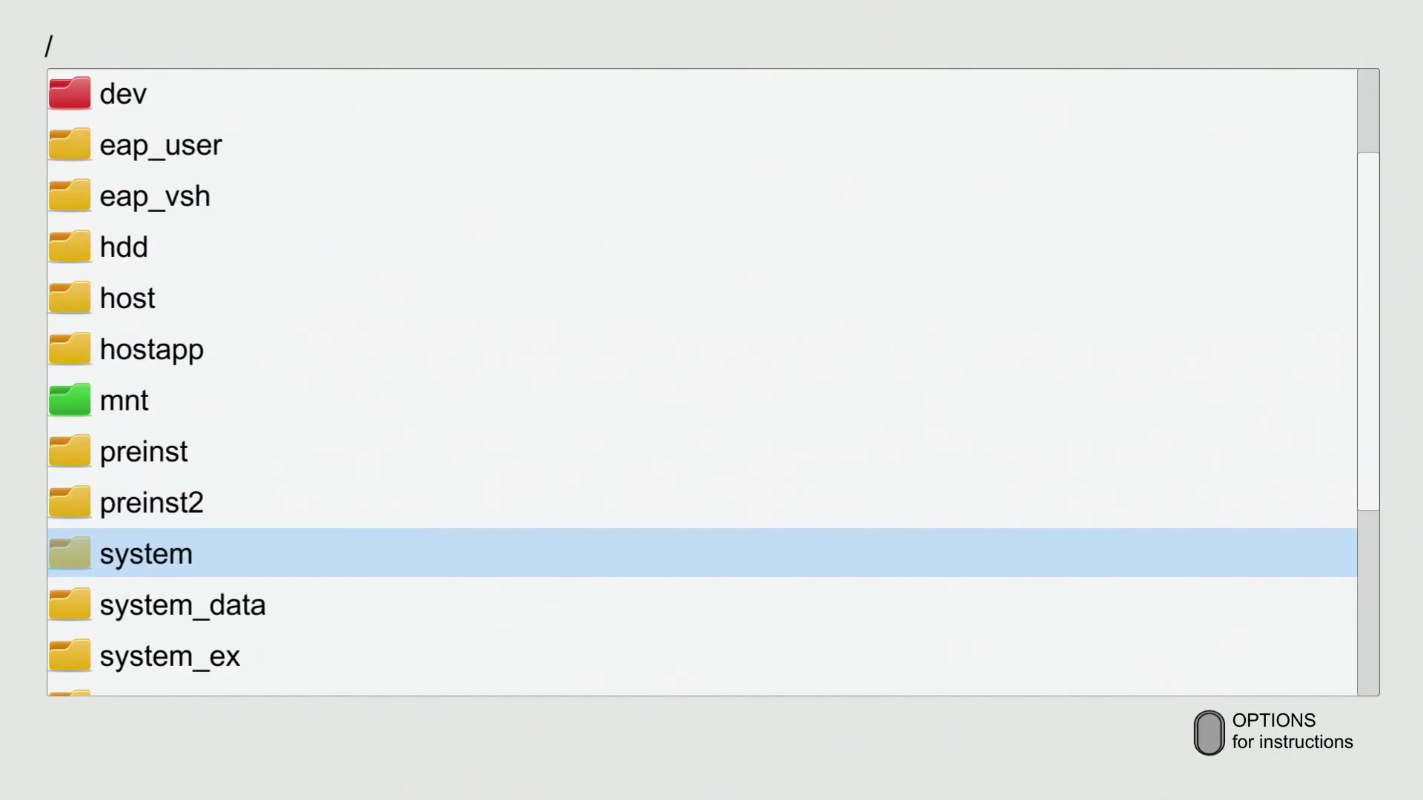
key("Return")
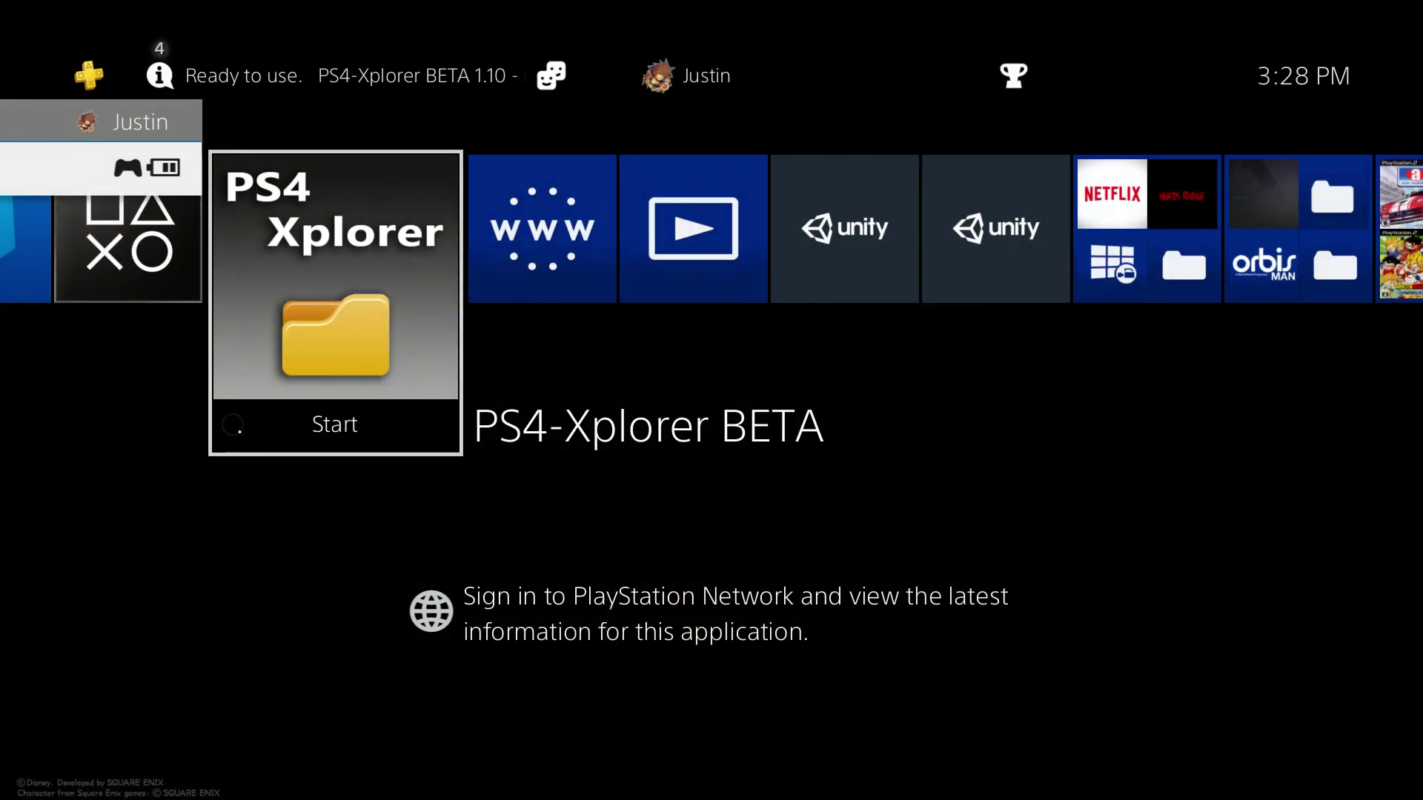